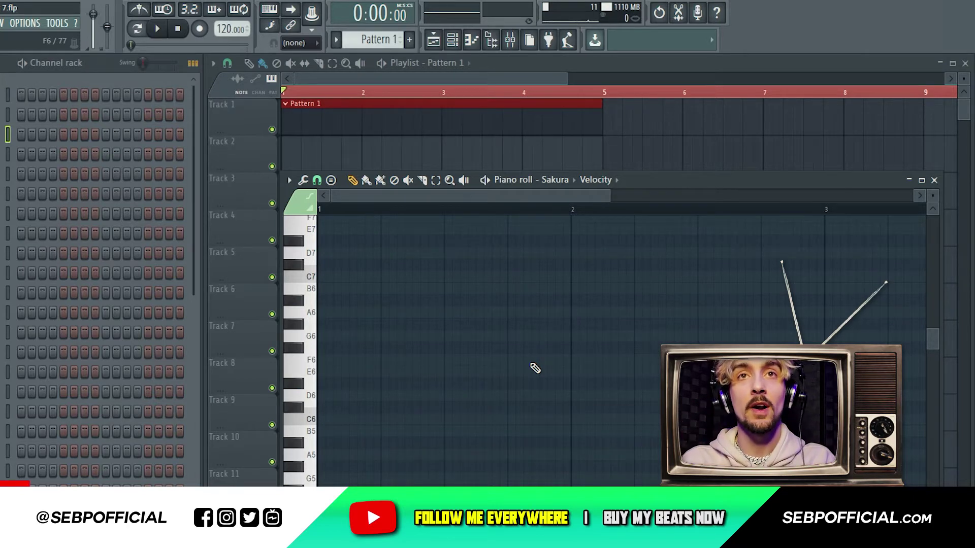
Paste the copied melody into the Sakura piano roll and raise the later E6 note in bar 2 to G#6.
key(ctrl+v)
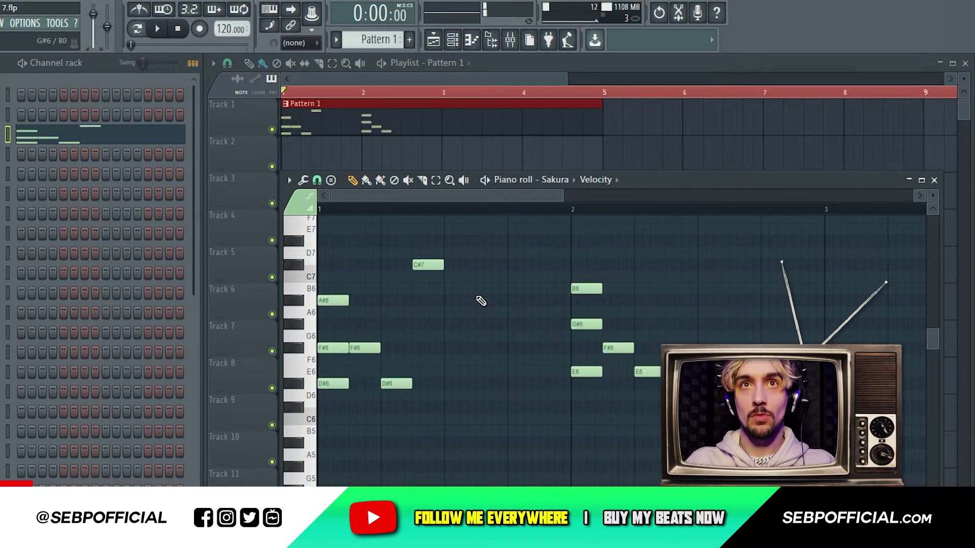
drag(657, 374, 655, 321)
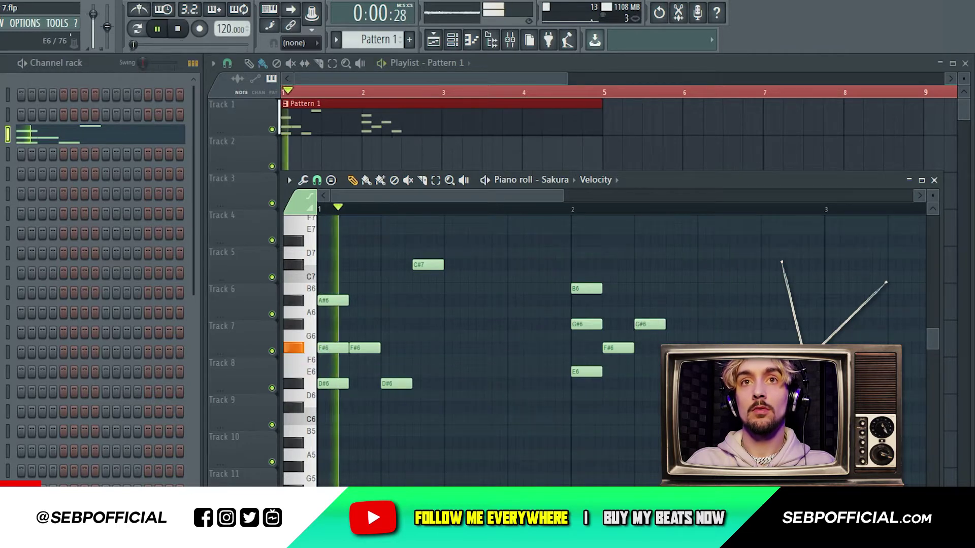
Duplicate all the Sakura melody notes into bars 3 and 4.
key(ctrl+a)
drag(779, 339, 339, 401)
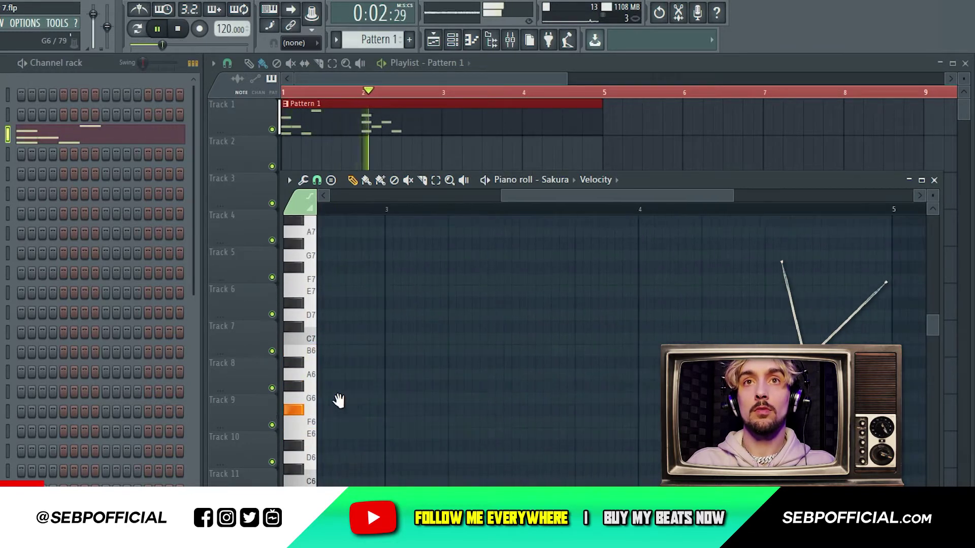
key(ctrl+b)
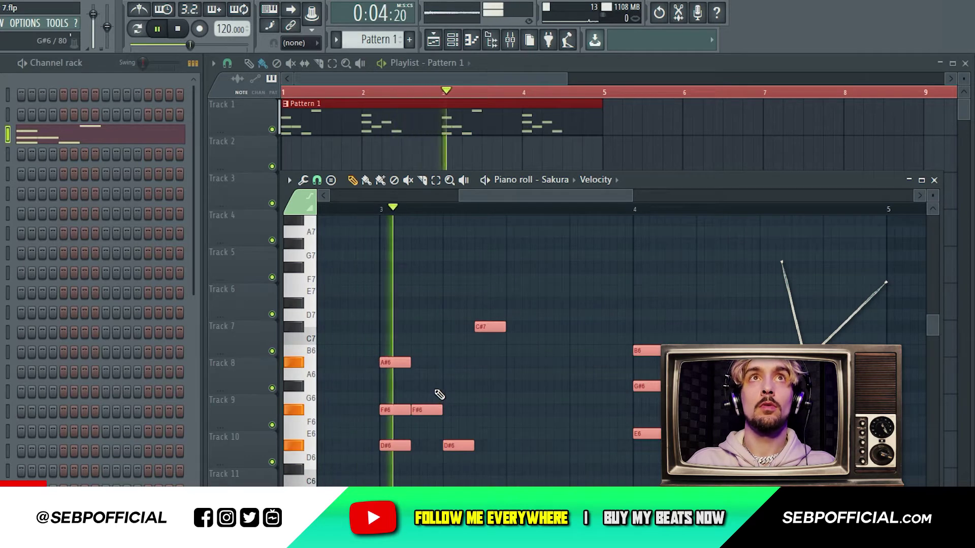
drag(500, 388, 851, 425)
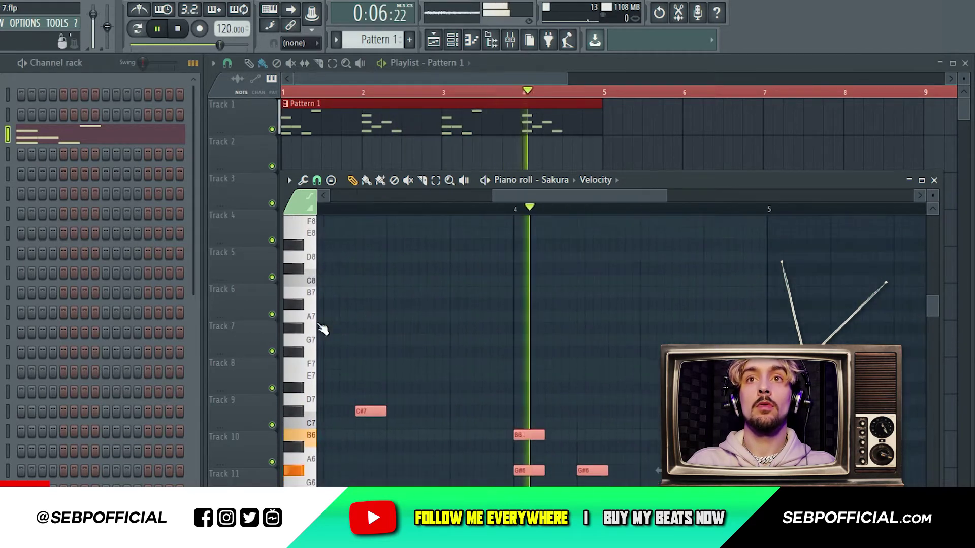
Stop playback and set the playlist time selection to the four bars of the Pattern 1 clip.
click(567, 183)
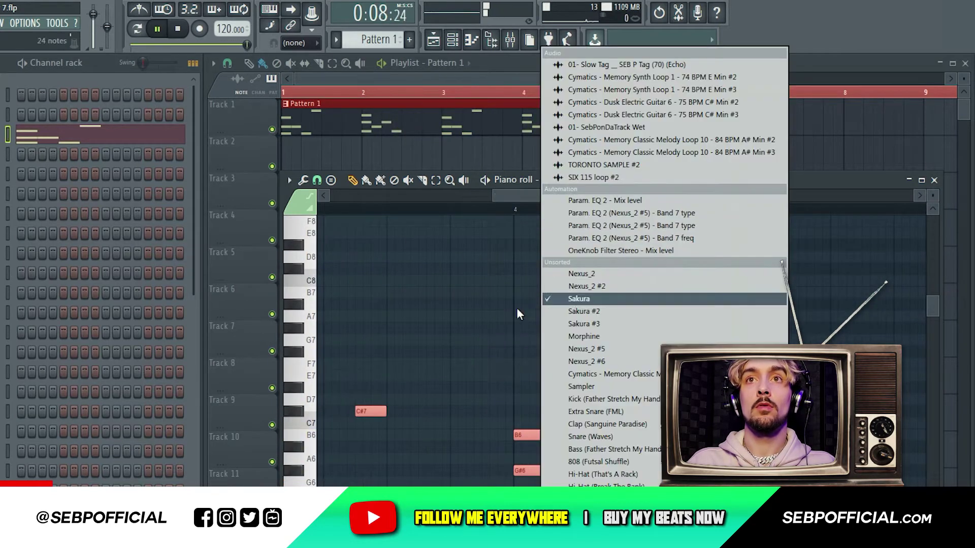
click(593, 295)
right_click(659, 124)
key(space)
key(ctrl+Return)
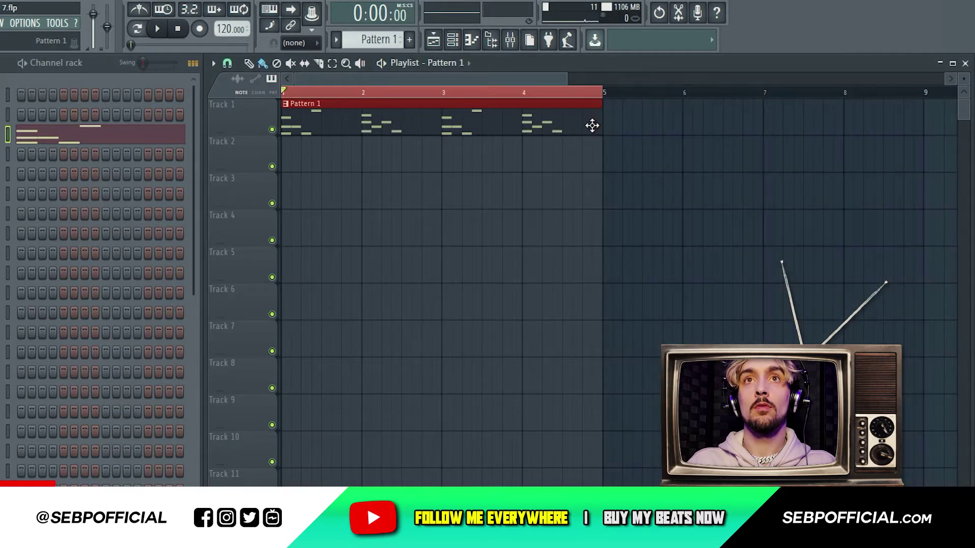
Try an A#6 note slightly over one beat long at the start of bar 1 in Nexus_2 #2 and audition it.
click(471, 40)
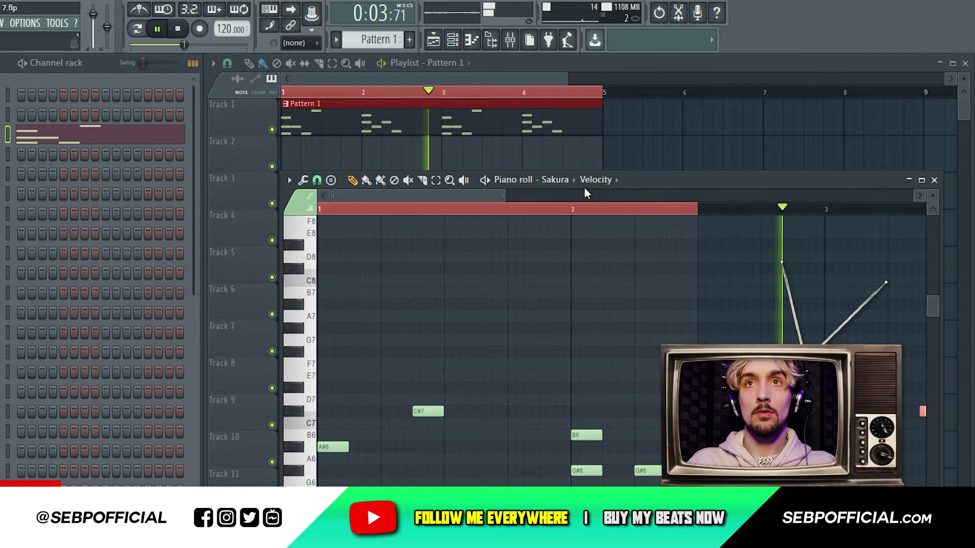
click(566, 181)
click(568, 284)
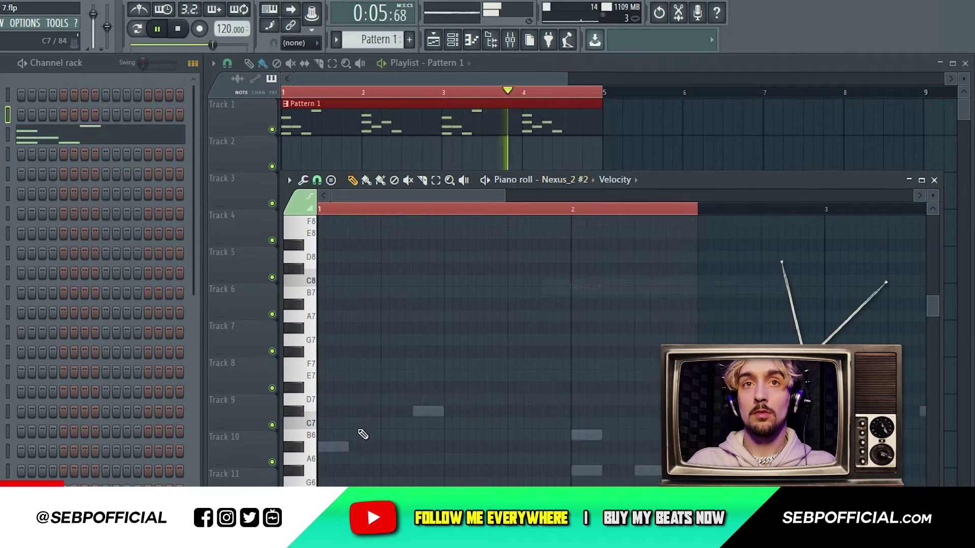
key(space)
drag(285, 396, 325, 429)
key(space)
key(space)
key(space)
key(space)
key(space)
key(space)
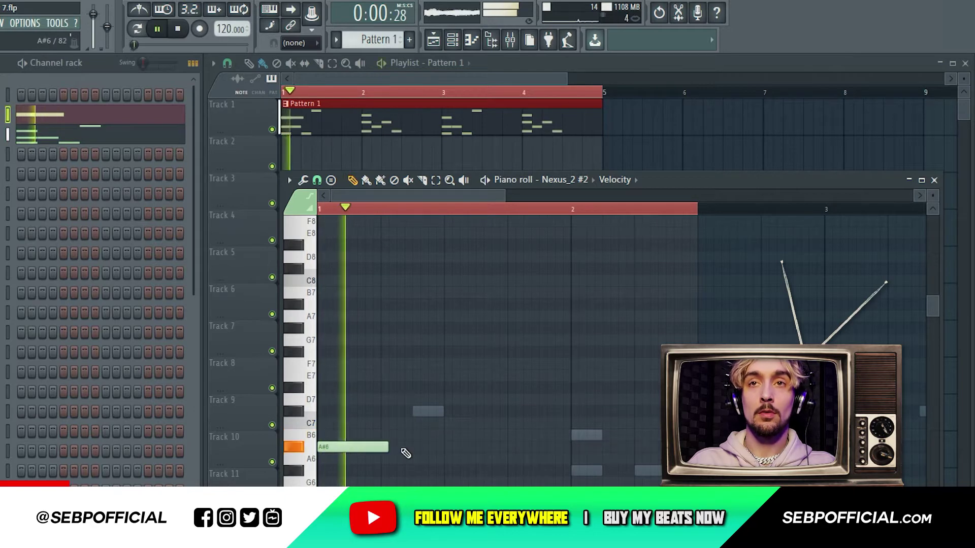
Try adding G#6 at the start of bar 2 and C#7 late in bar 2, and repeat the Nexus_2 #2 phrase over bars 3 and 4.
drag(406, 452, 591, 244)
click(576, 268)
drag(703, 309, 623, 437)
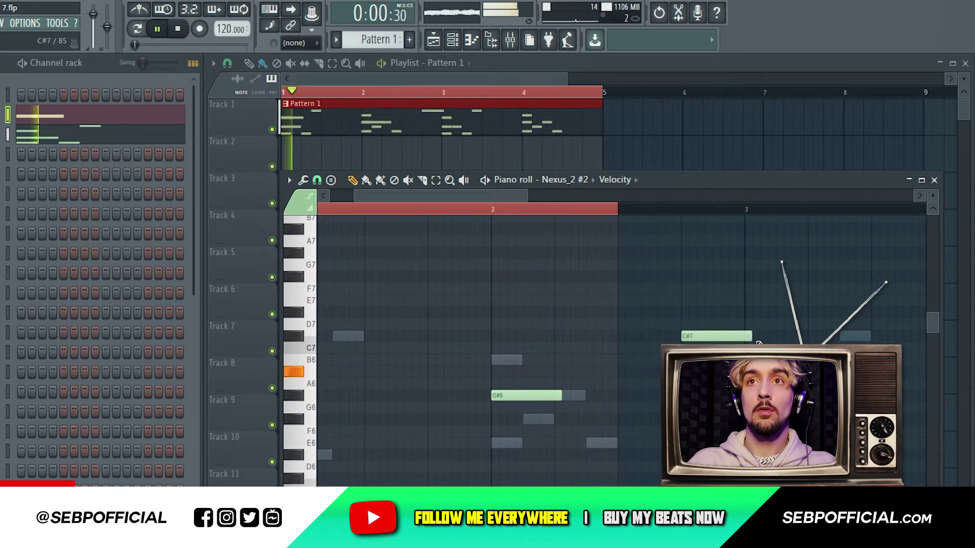
drag(705, 351, 712, 350)
key(ctrl+a)
drag(619, 393, 655, 336)
key(ctrl+b)
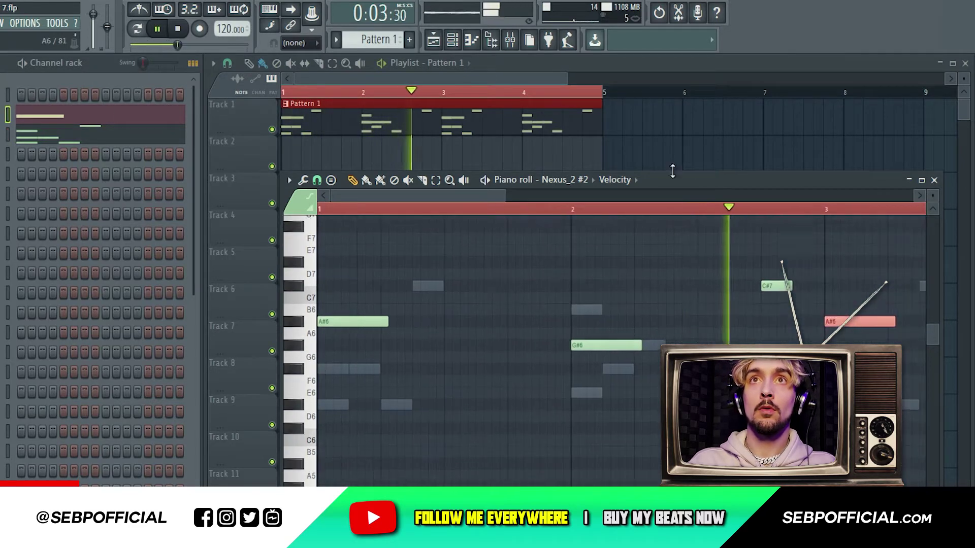
Try a bar 1 phrase of half-beat F#6, A#6 and D#6 notes in Sakura #3.
click(582, 182)
click(596, 343)
key(space)
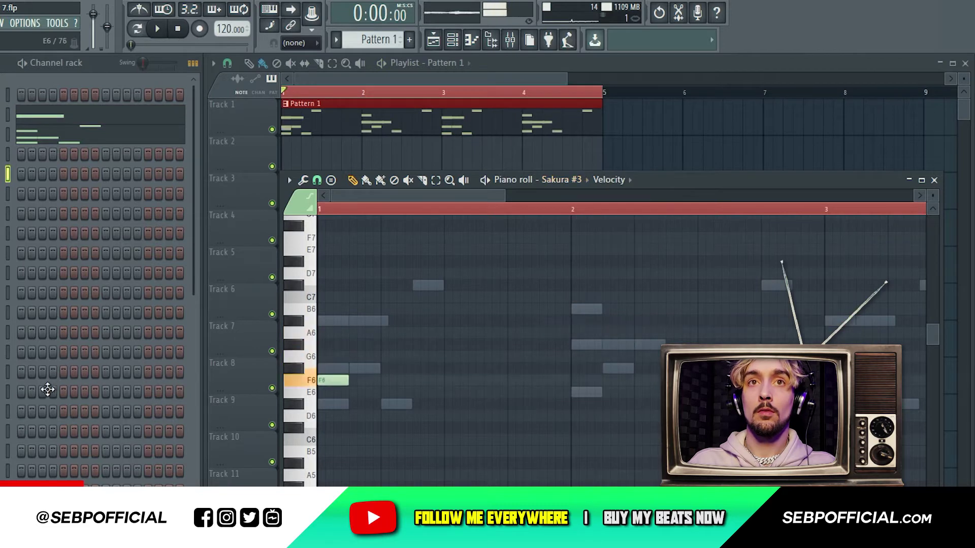
key(space)
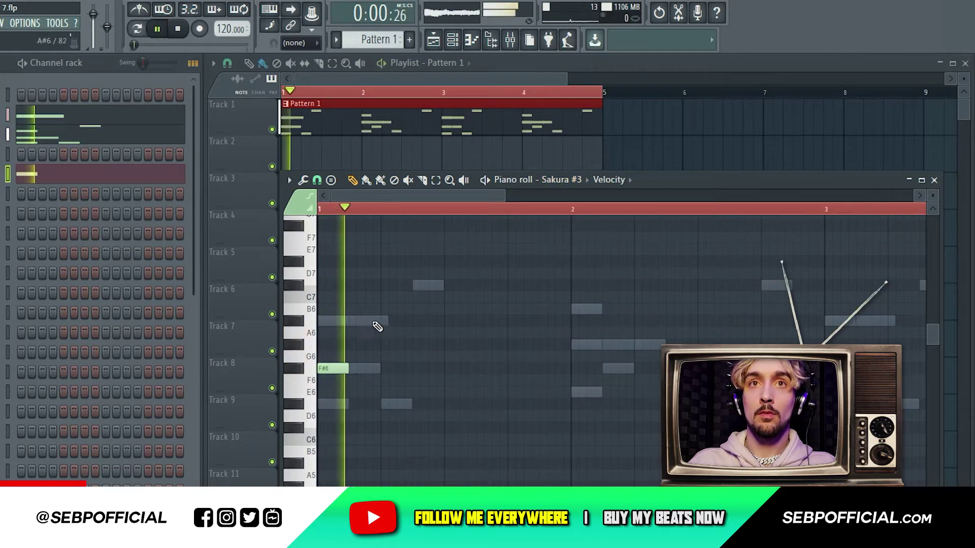
key(space)
key(space)
key(space)
click(389, 406)
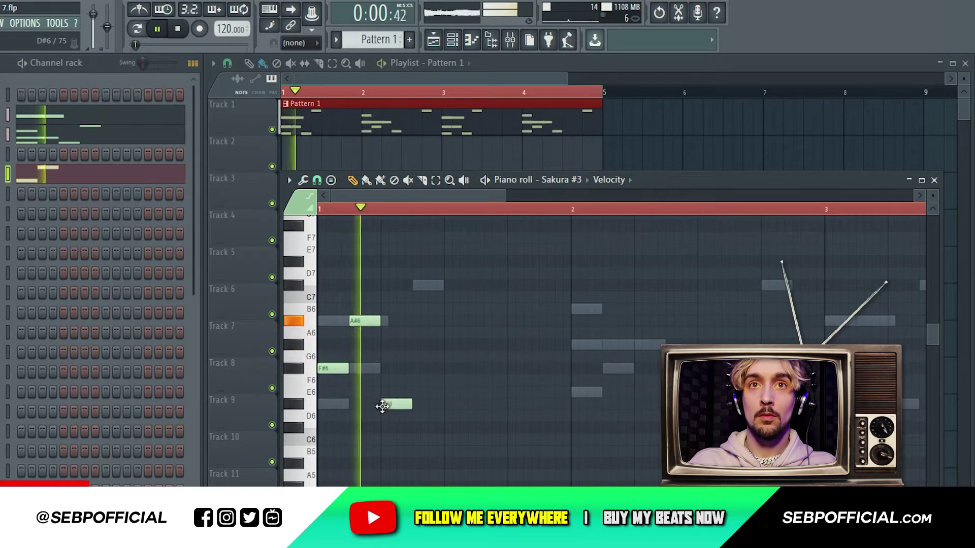
Try extending the Sakura #3 phrase with F#6 and E6 at the end of bar 1 and G#6 at the start of bar 2.
click(483, 370)
key(space)
click(509, 370)
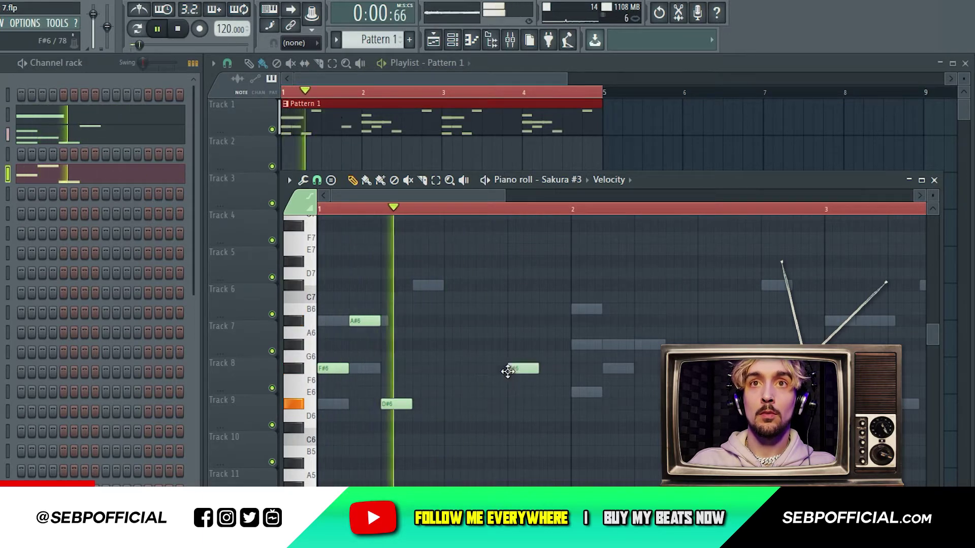
right_click(543, 350)
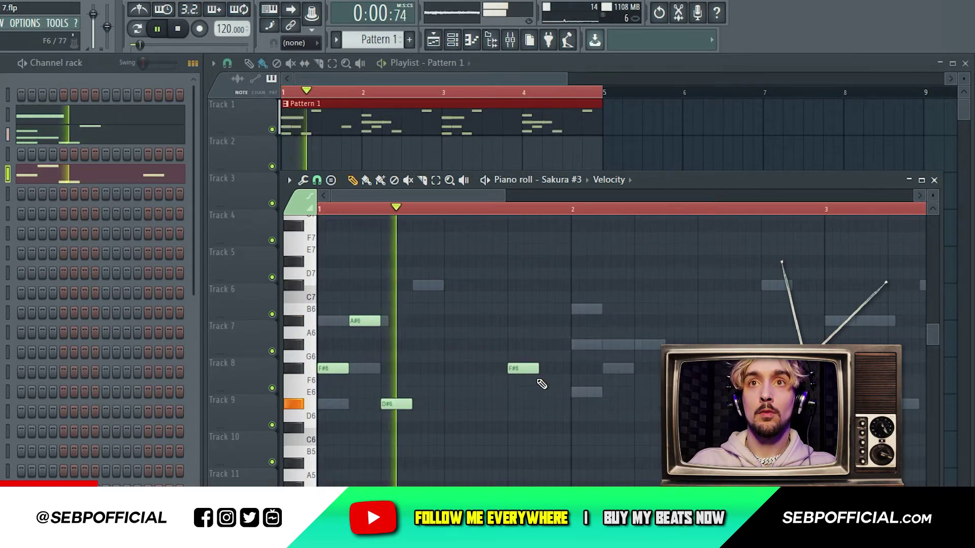
click(545, 394)
click(572, 343)
key(space)
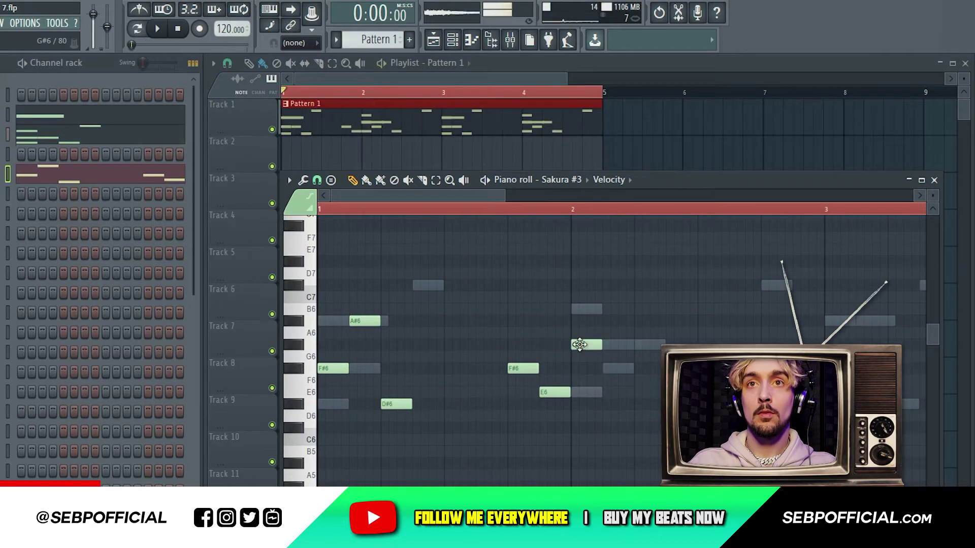
Delete all the Sakura #3 notes and clear the notes in Nexus_2 #2.
key(space)
right_click(575, 345)
right_click(555, 392)
right_click(521, 366)
key(space)
key(space)
right_click(397, 404)
right_click(351, 318)
right_click(333, 367)
key(space)
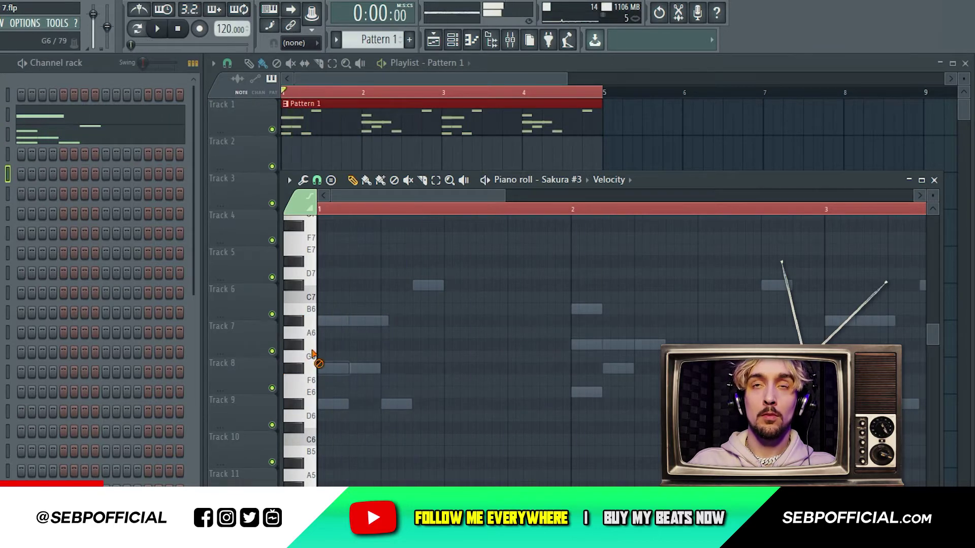
click(567, 181)
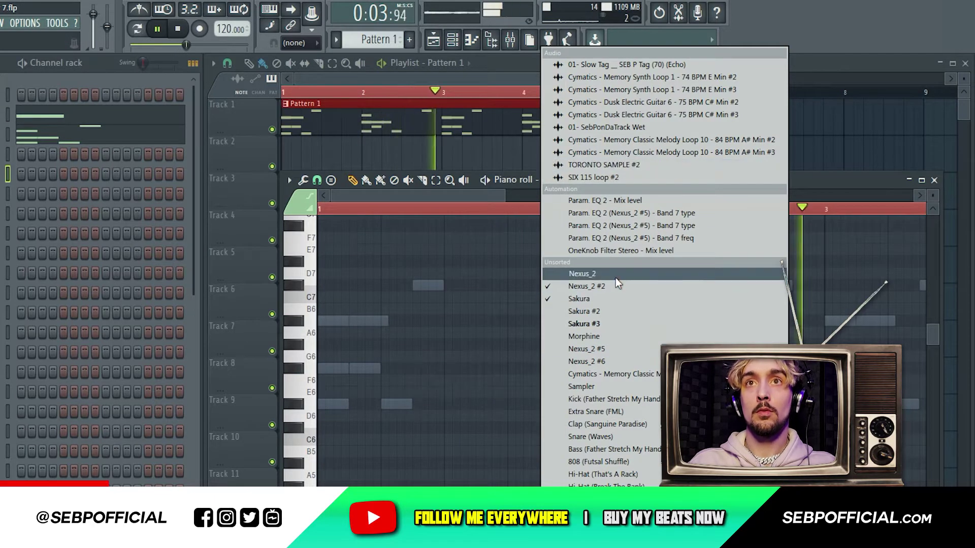
click(611, 291)
Try a one-beat A#6 note at the start of bar 1 in Sakura #3 and delete it.
click(575, 181)
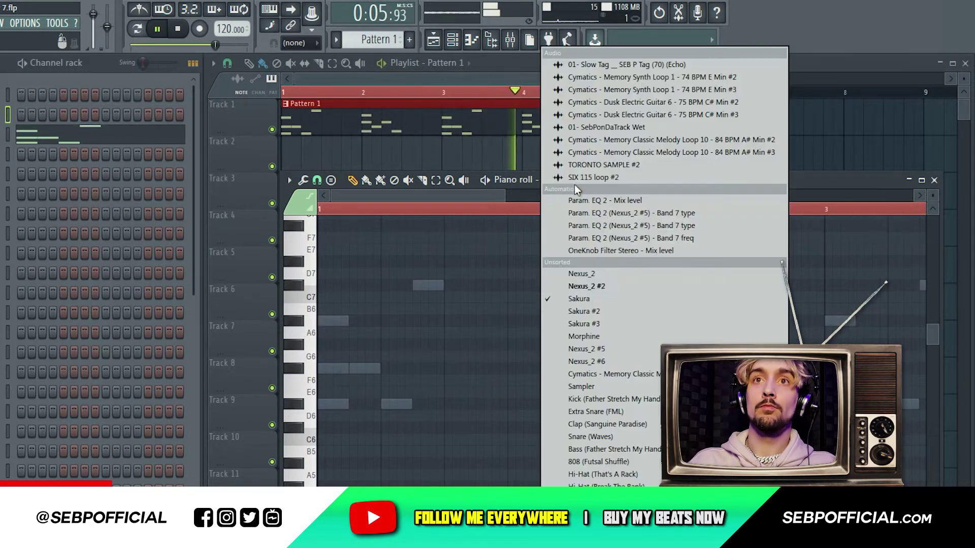
click(608, 324)
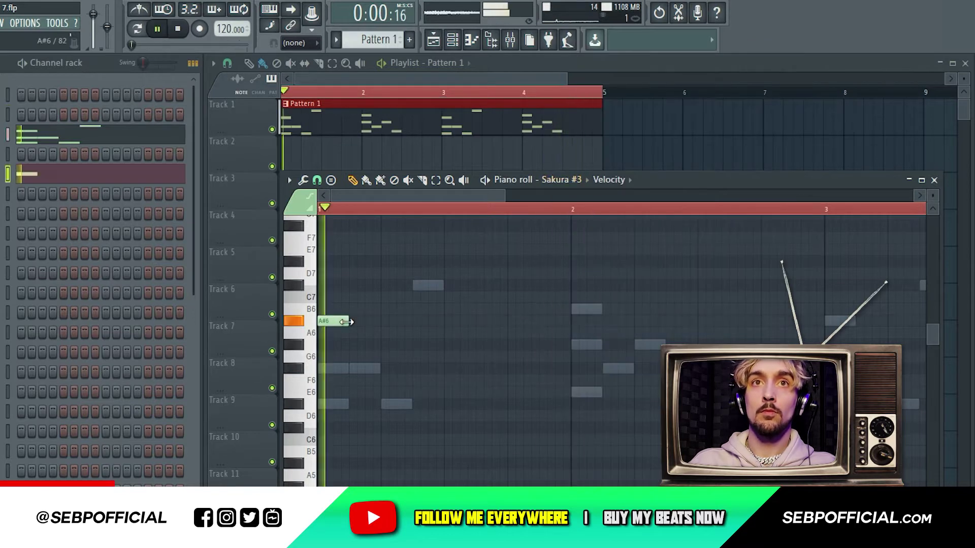
drag(346, 322, 382, 321)
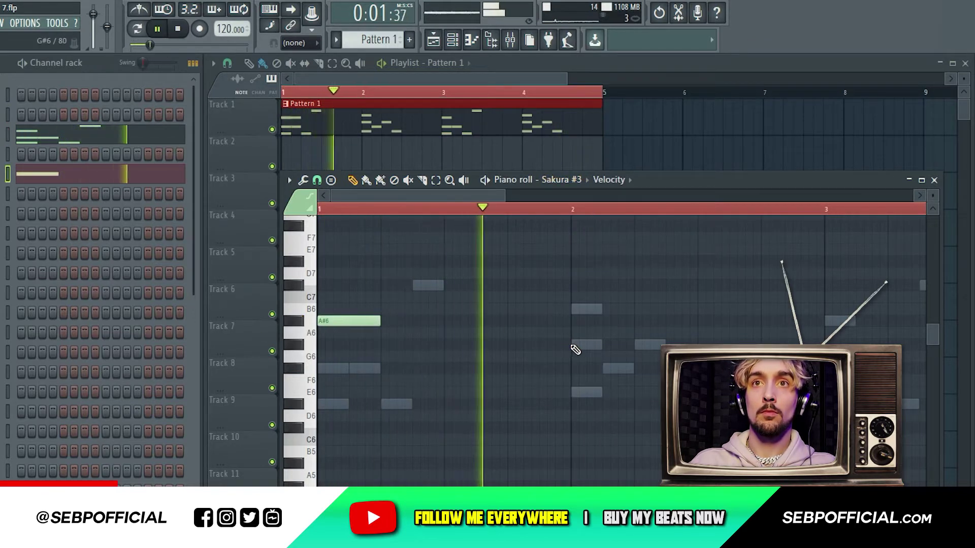
key(space)
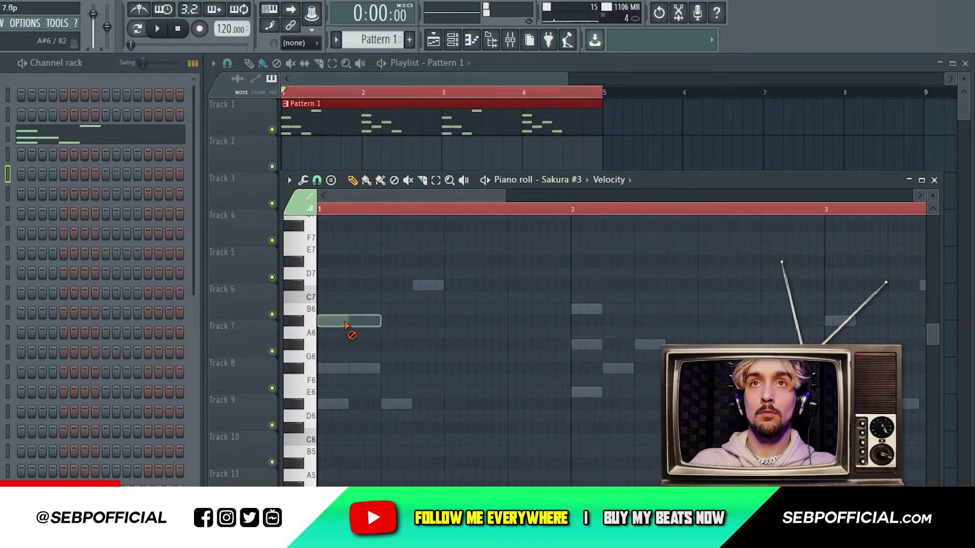
In Morphine, keep a one-beat F#6 at the start of bar 1 without the A#6, and add a one-beat D#6 on beat 4.
click(558, 180)
click(601, 336)
key(space)
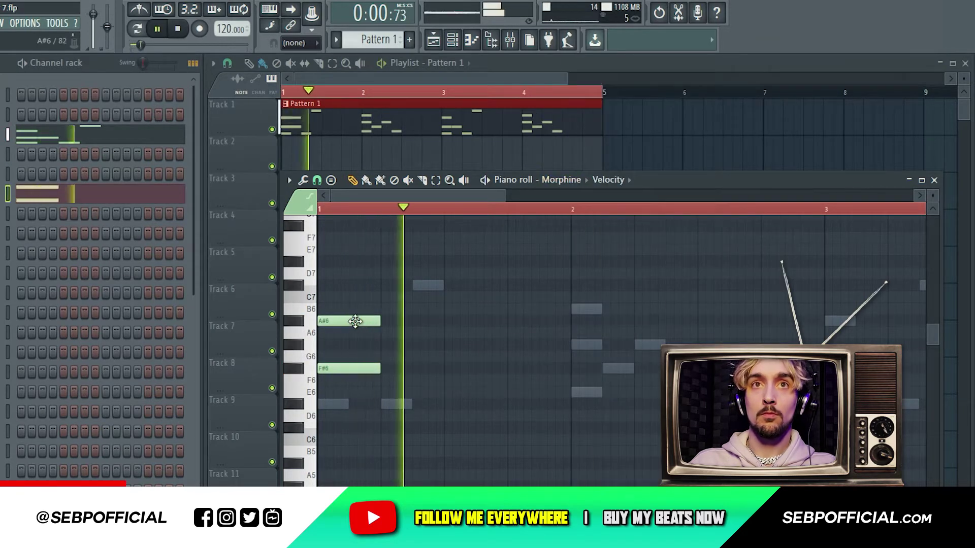
right_click(357, 322)
key(space)
key(space)
click(509, 404)
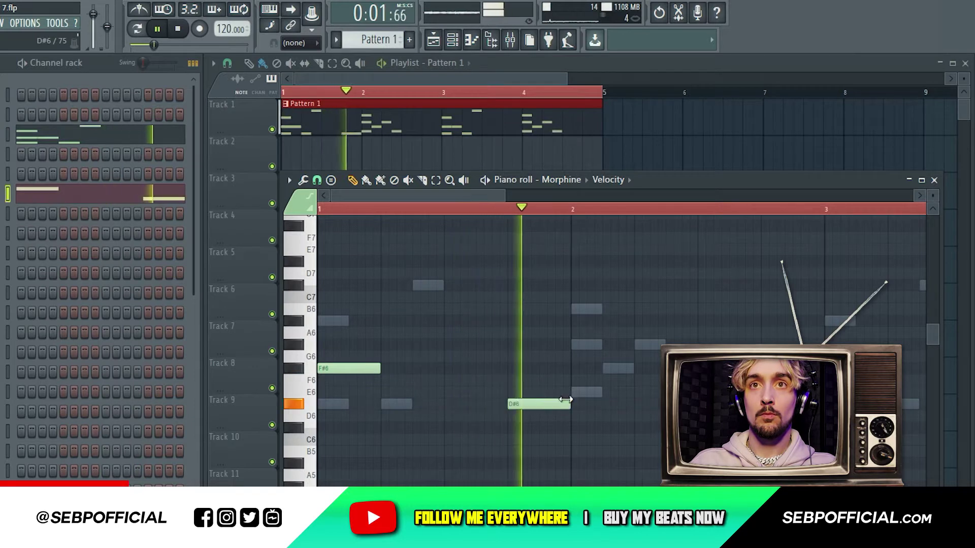
key(space)
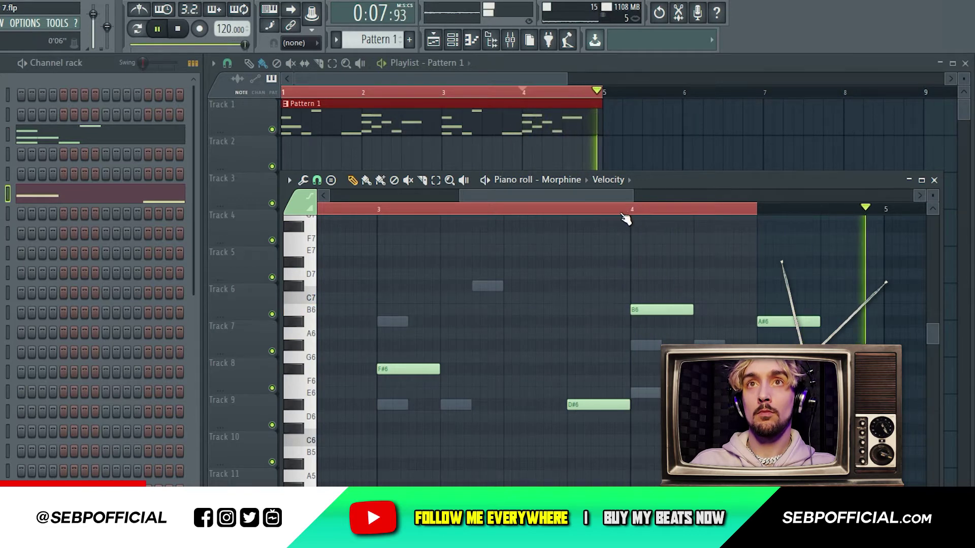
In Nexus_2 #5, place one-beat A#6 and D#6 notes at the start of bars 1 and 3, and B6 at the start of bar 4.
click(561, 180)
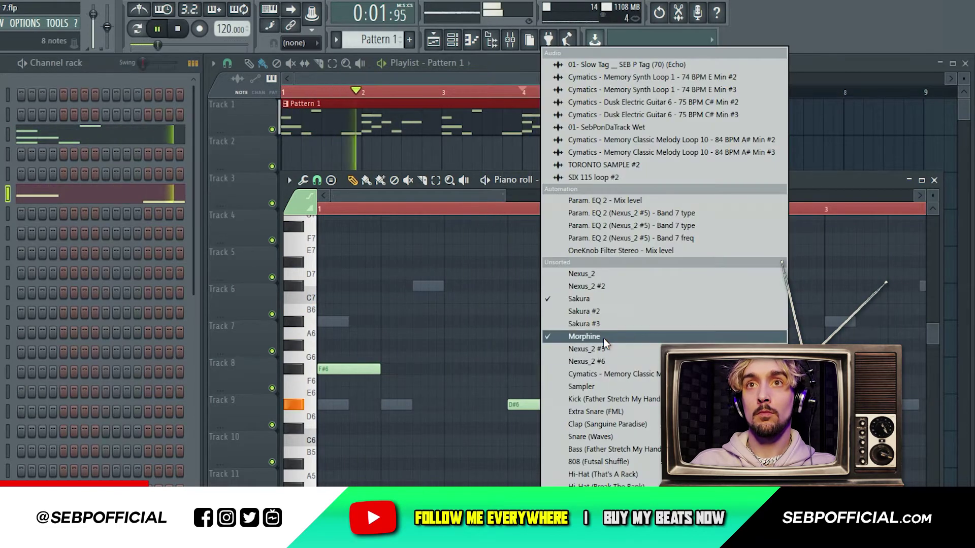
click(602, 349)
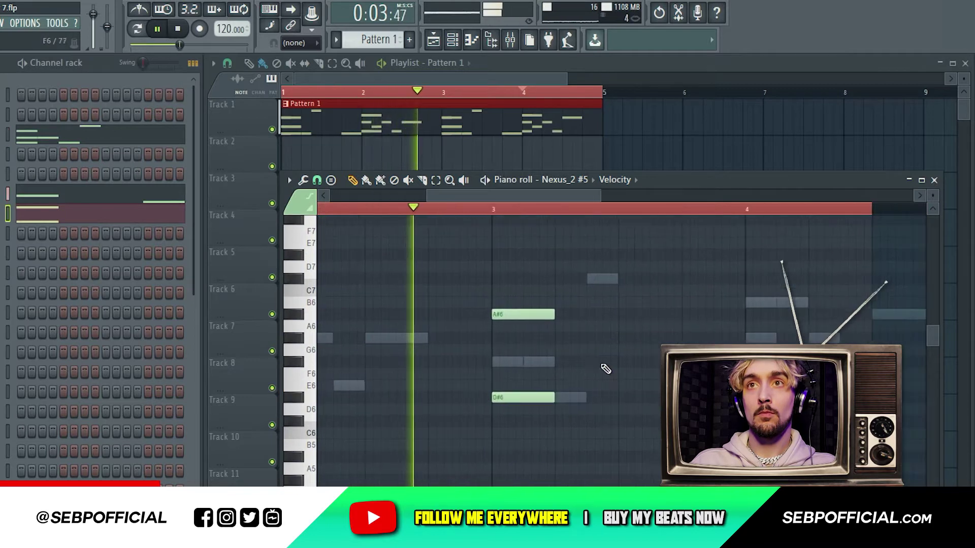
click(752, 304)
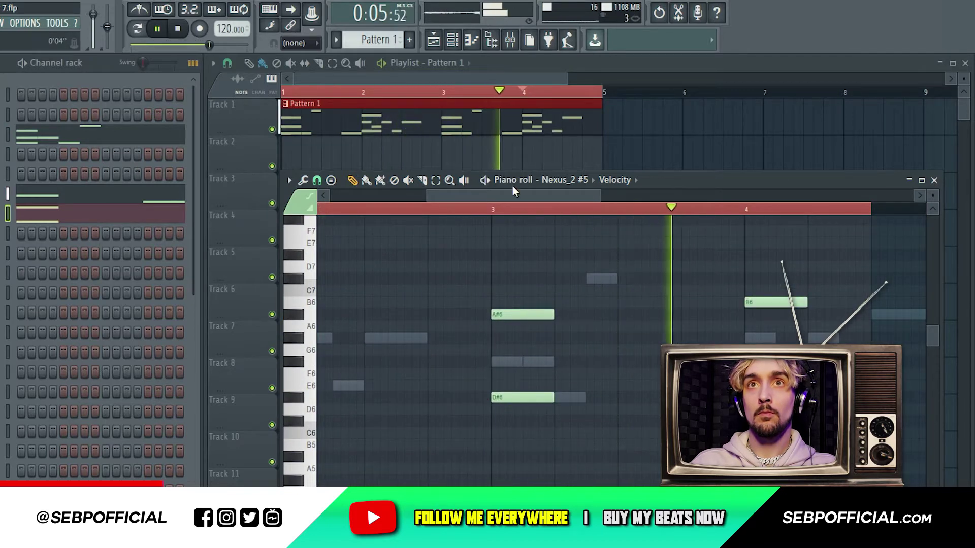
Copy all the Sakura melody notes into the Nexus_2 #6 piano roll.
click(571, 181)
click(565, 366)
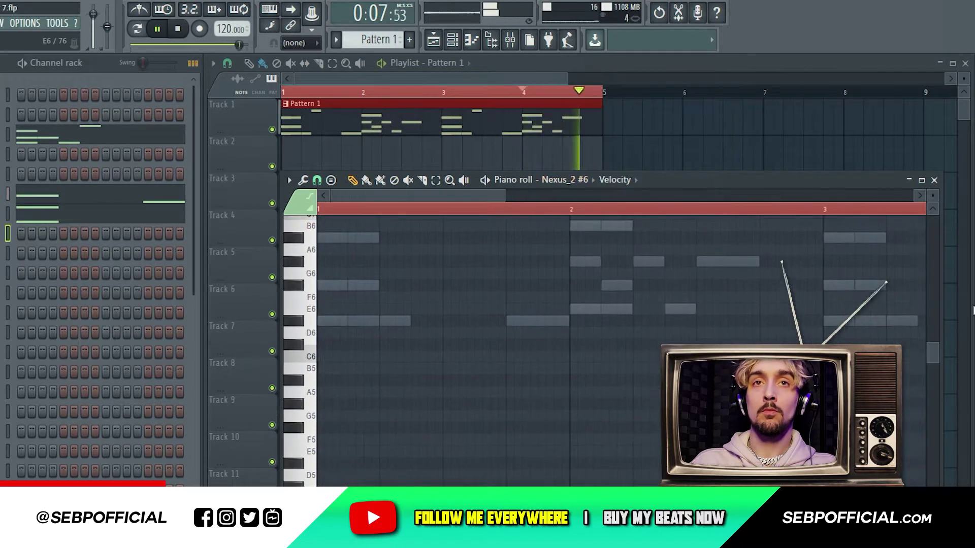
double_click(344, 283)
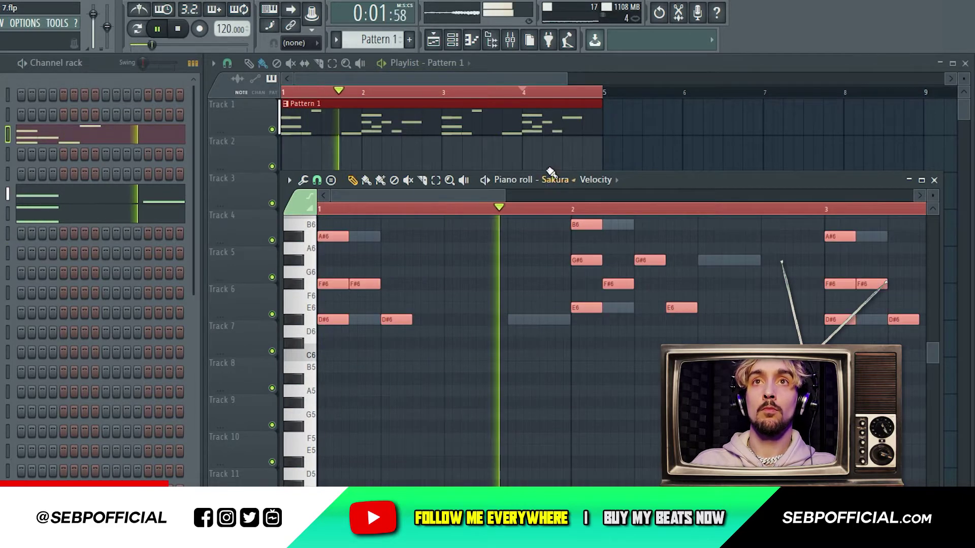
click(552, 180)
click(584, 361)
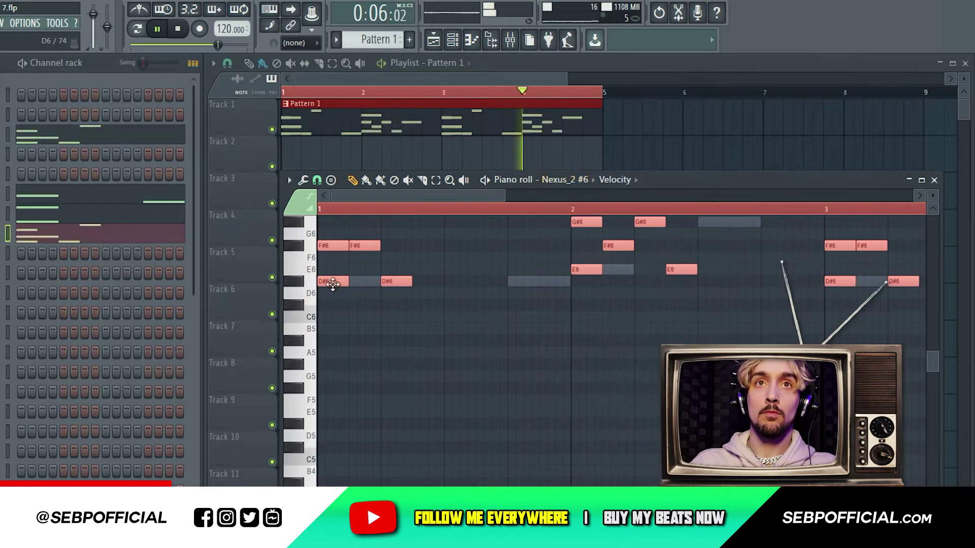
Transpose the Nexus_2 #6 notes down two octaves, so the melody starts on D#4, and audition the layers.
key(space)
drag(332, 283, 202, 413)
key(space)
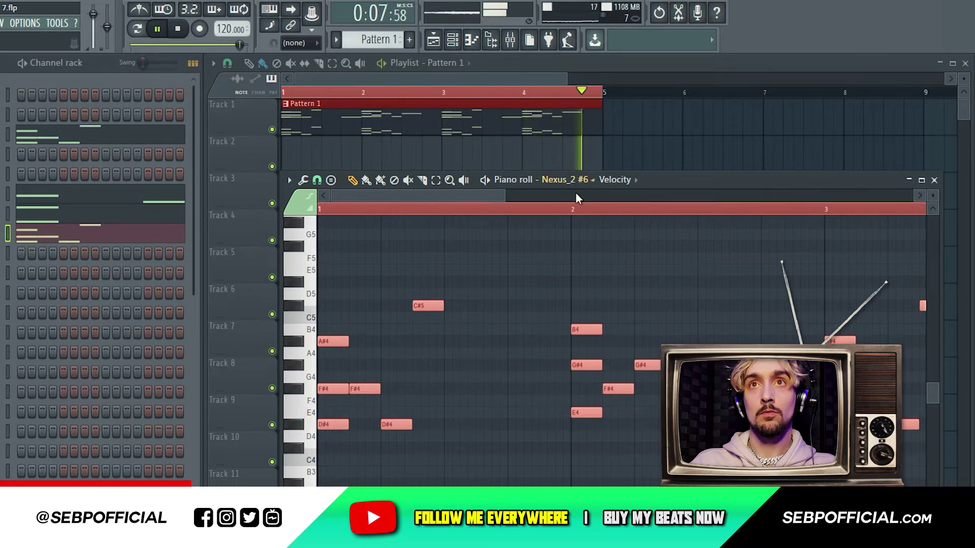
scroll(505, 287, up, 2)
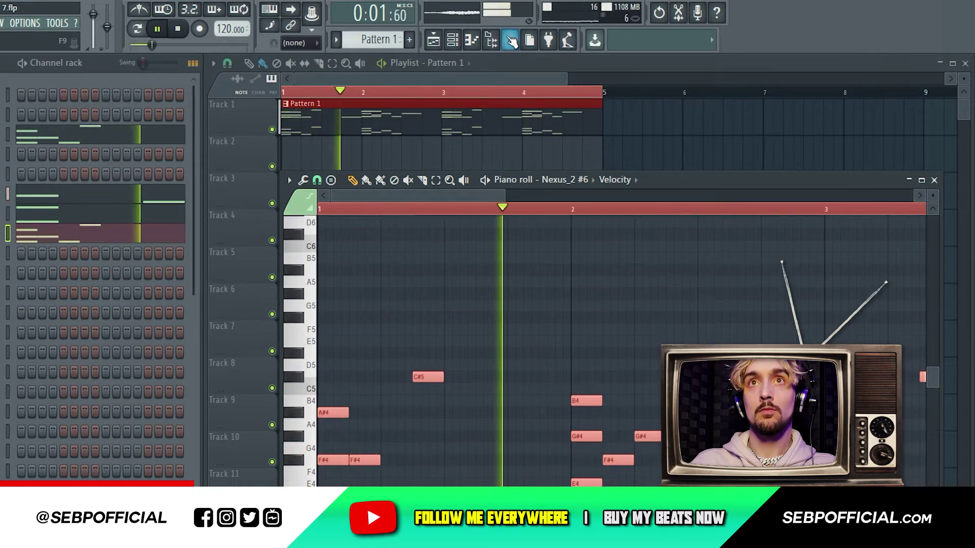
In the 808 (Futsal Shuffle) piano roll, place half-beat D#6 notes at bar 1's start and beat 2.5, and E6 at bar 2's start.
click(576, 181)
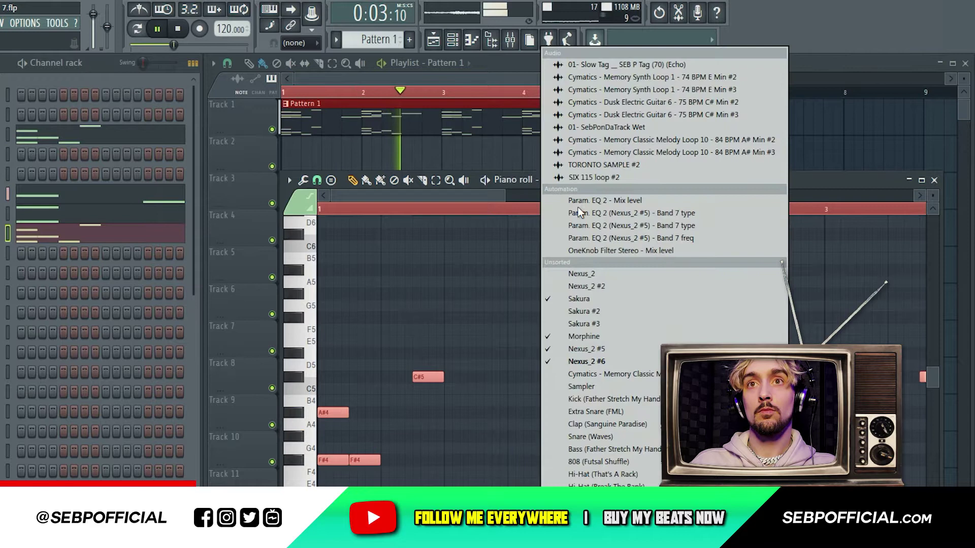
click(602, 462)
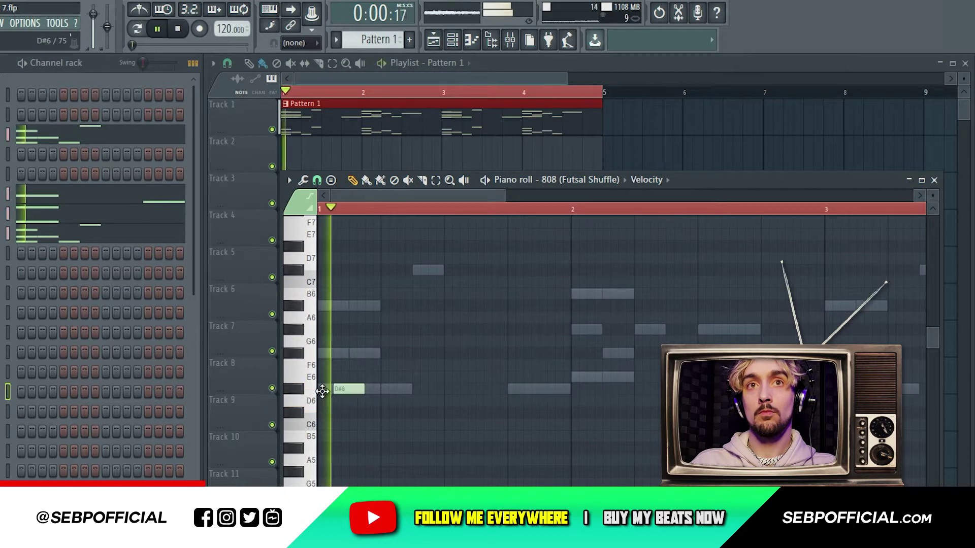
drag(323, 391, 318, 391)
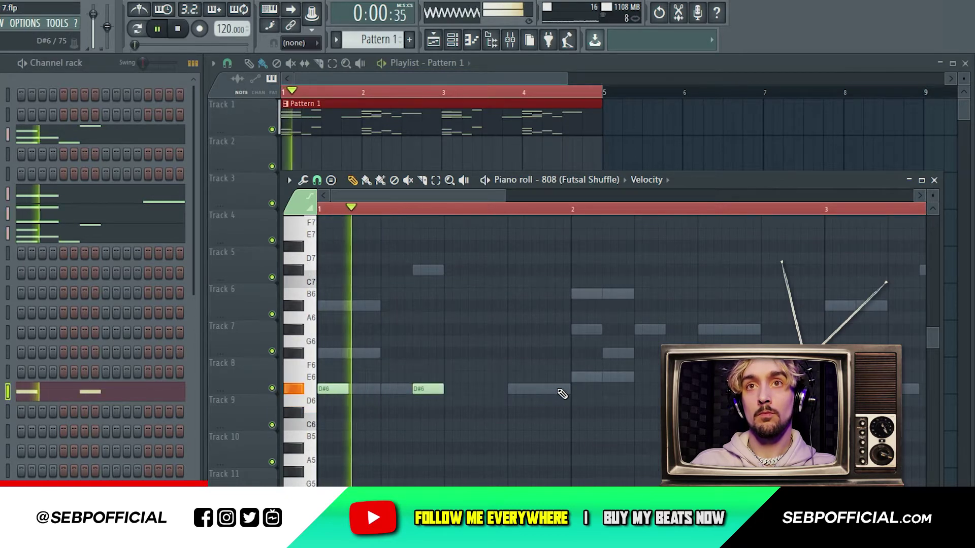
click(579, 378)
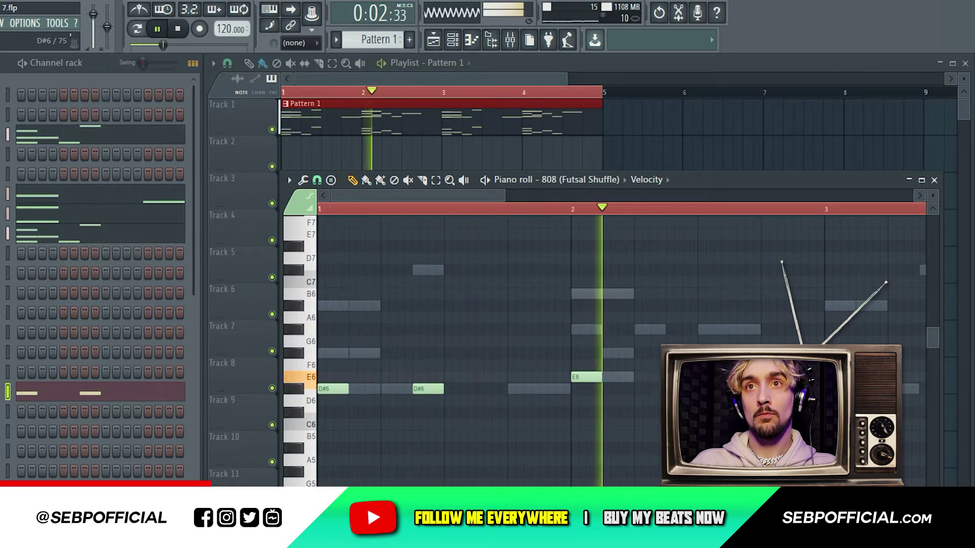
Transpose all the 808 notes down one octave, so the line starts on D#5, and restart playback.
key(ctrl+a)
key(ctrl+Down)
key(space)
key(space)
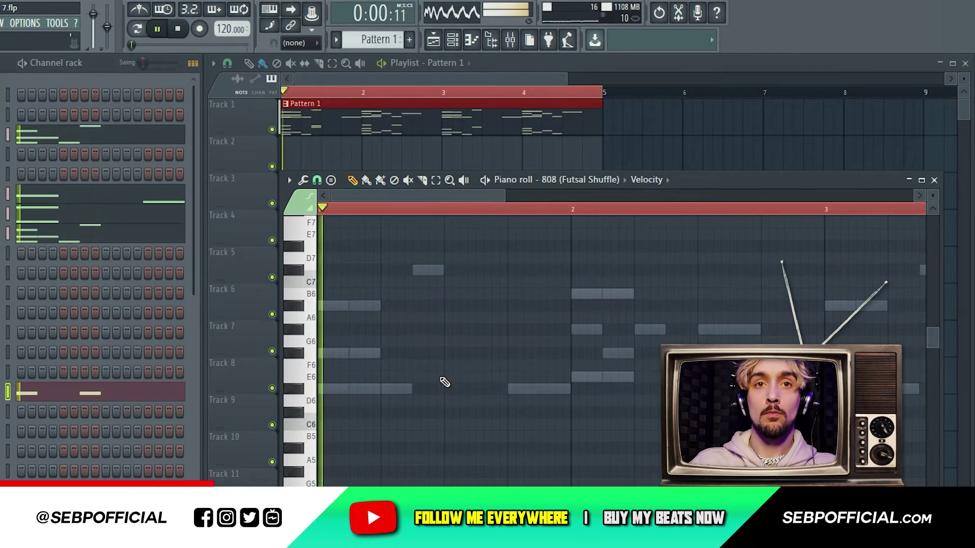
scroll(484, 379, down, 2)
scroll(484, 380, down, 1)
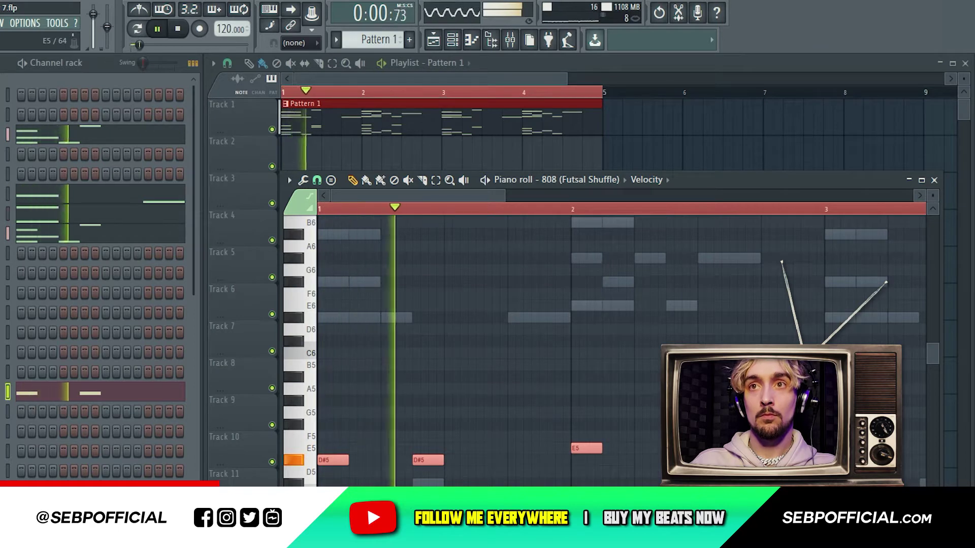
Add further E5 notes to the 808 line in bar 2, and duplicate the two-bar phrase into bars 3 and 4.
click(736, 448)
drag(736, 448, 689, 468)
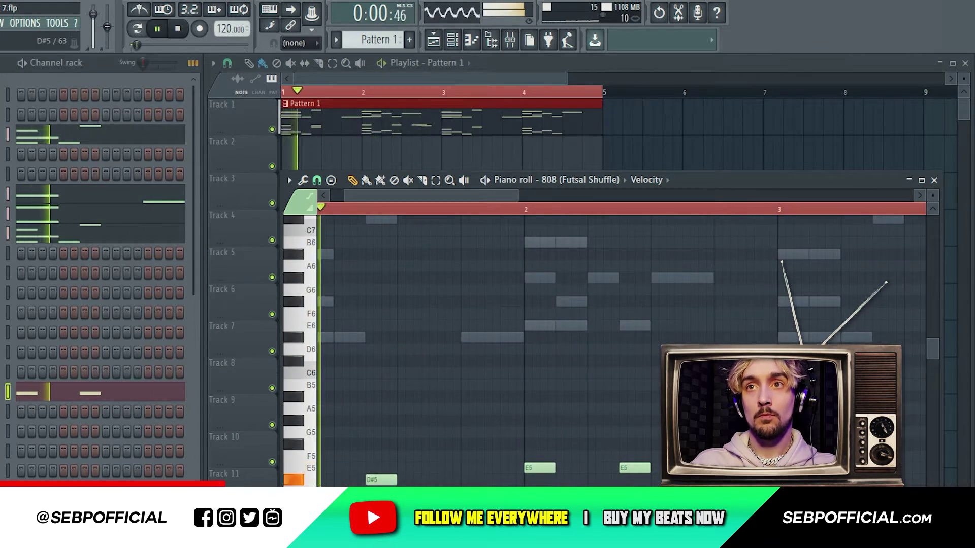
key(ctrl+a)
drag(570, 420, 325, 421)
key(ctrl+b)
drag(489, 409, 935, 388)
key(ctrl+d)
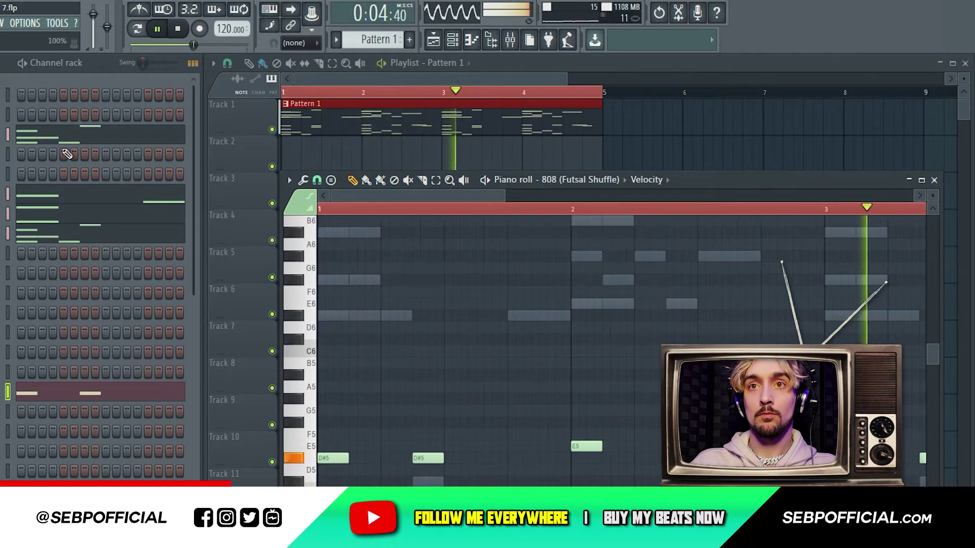
drag(536, 266, 232, 237)
drag(833, 280, 608, 281)
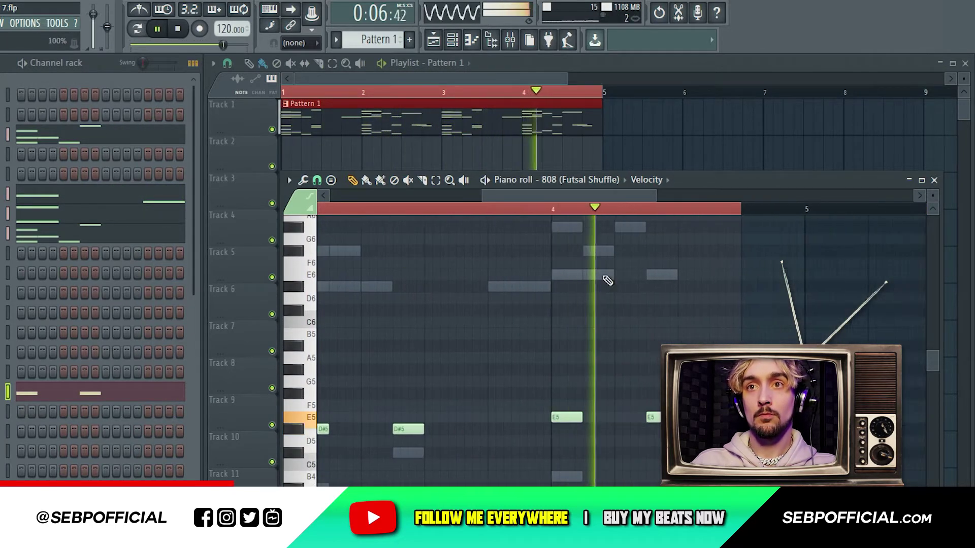
drag(387, 305, 914, 223)
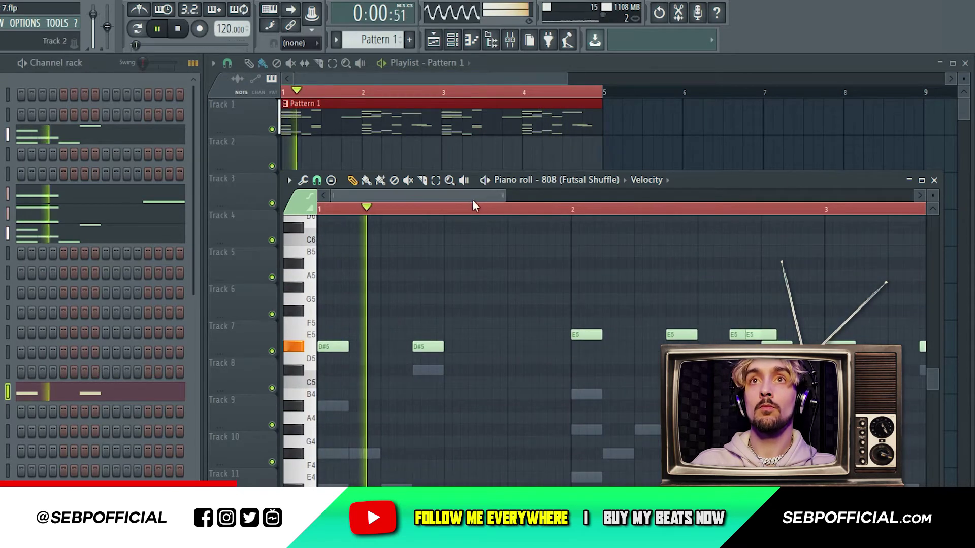
Create Pattern 2, place it at bar 1 of Track 2 in the playlist, and open its piano roll.
click(595, 181)
click(441, 155)
click(406, 64)
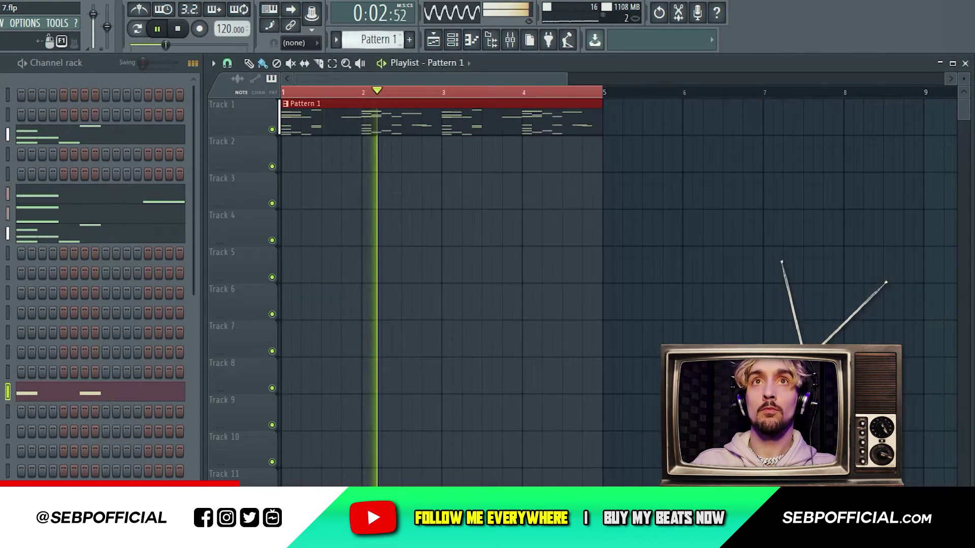
click(410, 40)
click(293, 151)
click(471, 40)
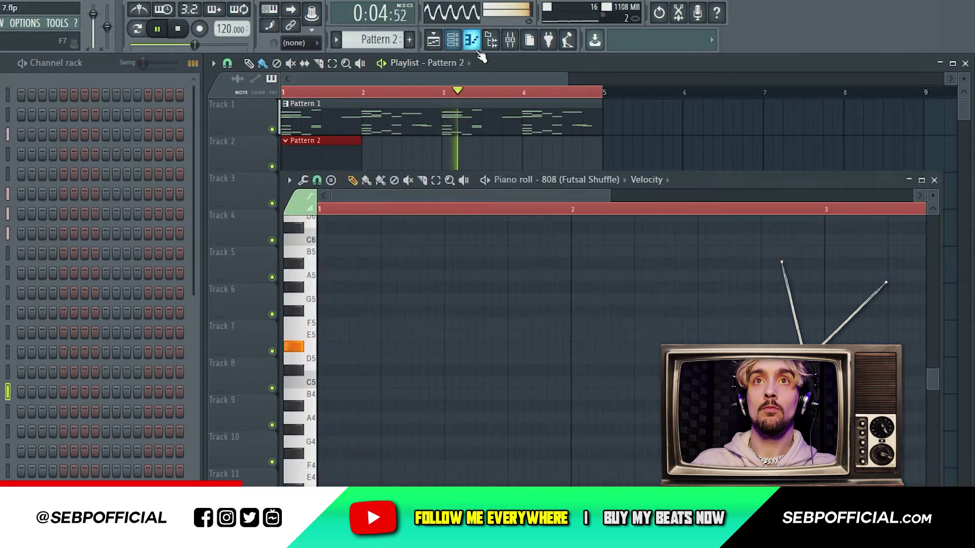
In Clap (Sanguine Paradise), place a half-beat C5 note on beat 3 of bar 1 and repeat it in all four bars.
click(595, 181)
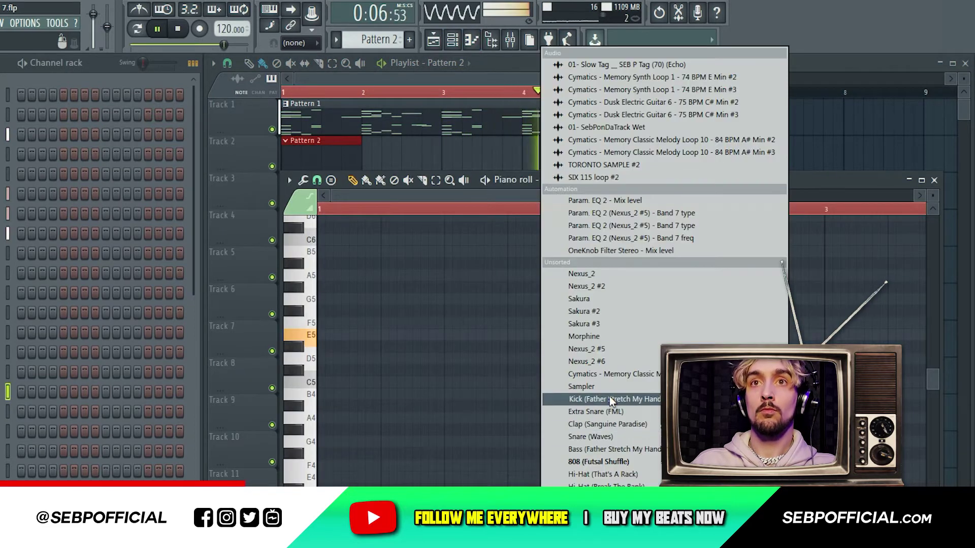
key(space)
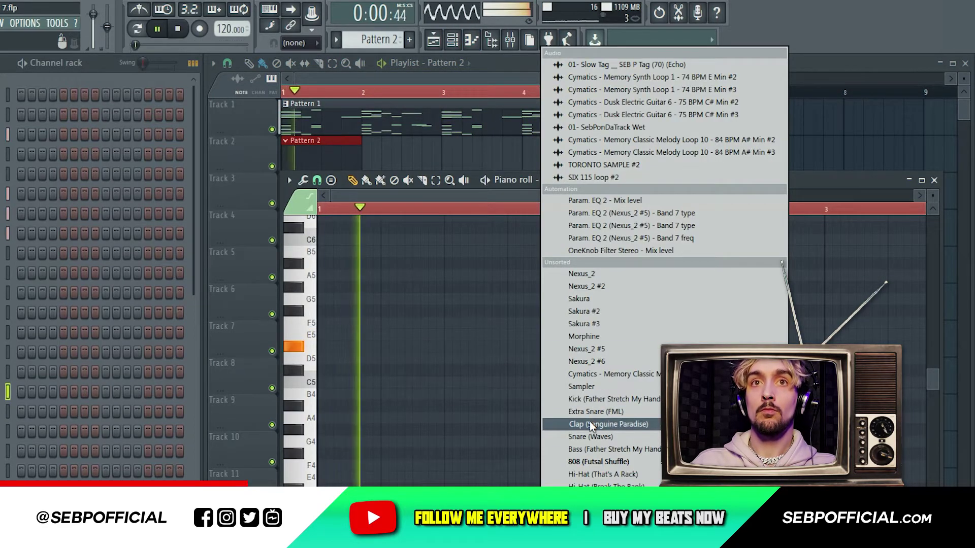
click(589, 422)
key(space)
key(space)
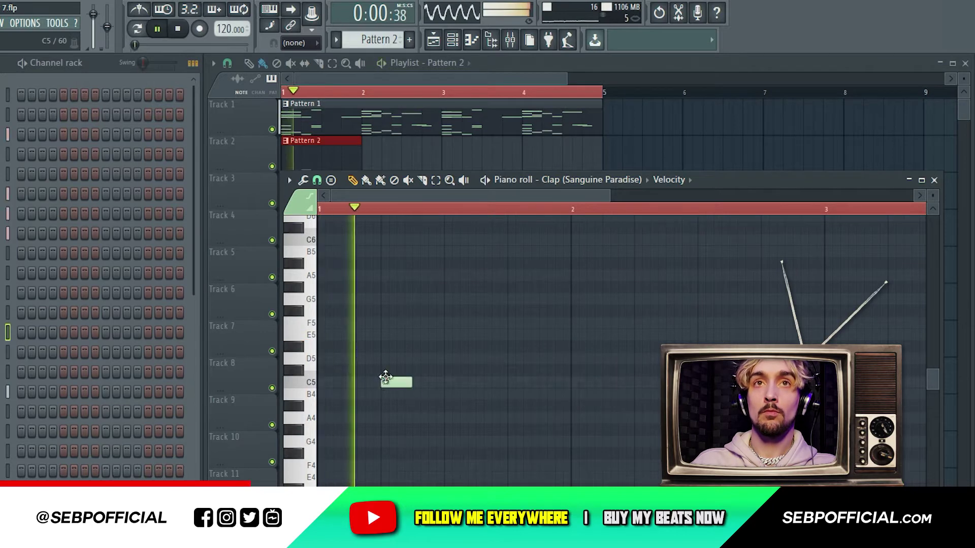
click(455, 382)
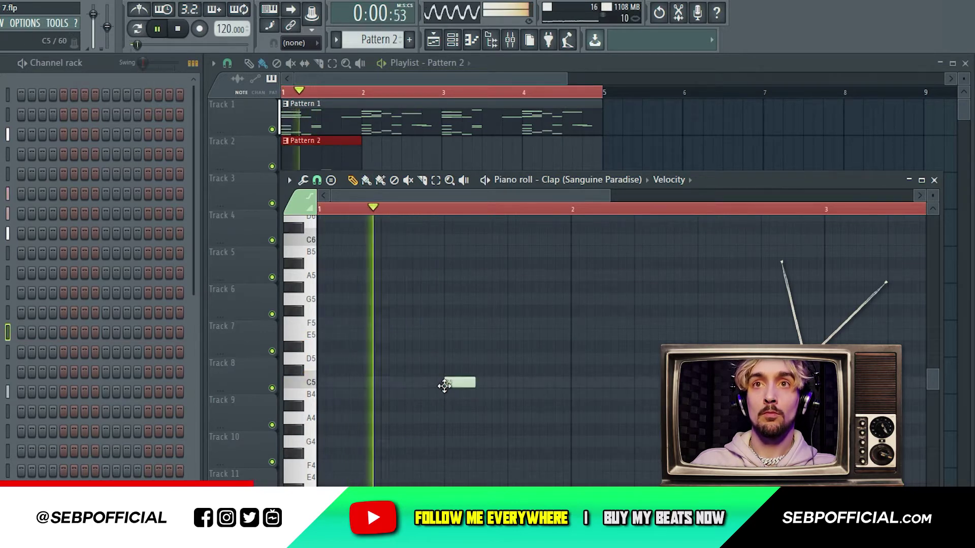
drag(749, 322, 352, 353)
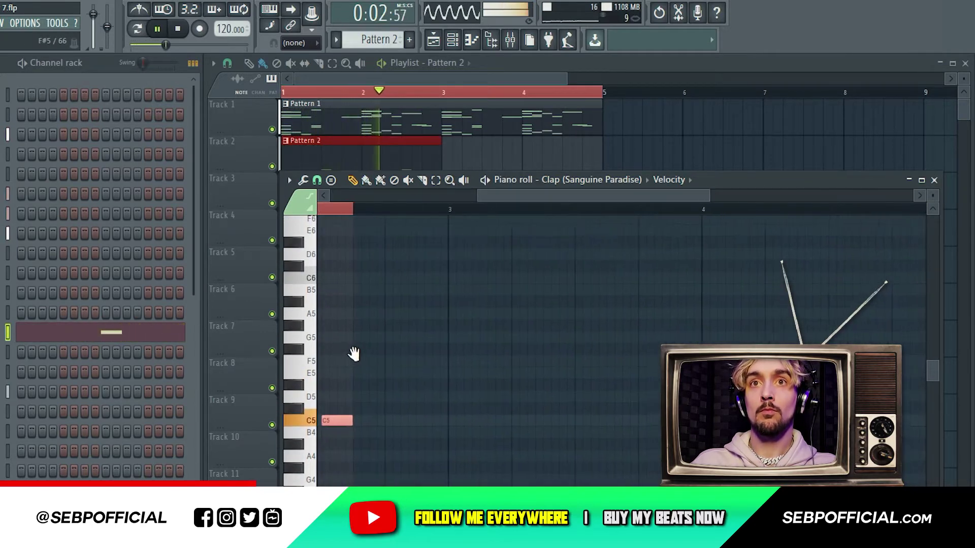
click(500, 152)
In the Kick channel, place C5 hits on beats 1 and 2.5 of bar 1, 2 and 3.5 of bar 2, and duplicate them into bars 3–4.
click(592, 184)
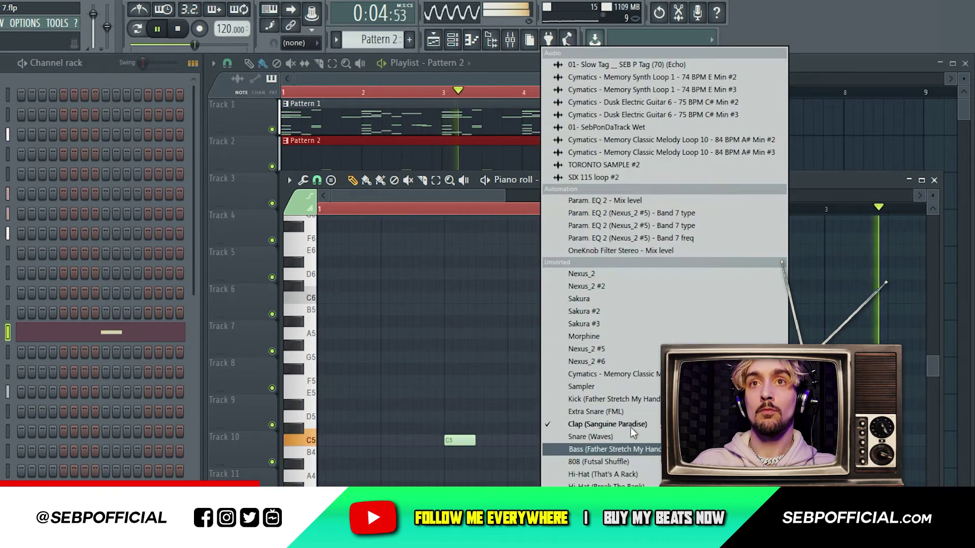
click(629, 401)
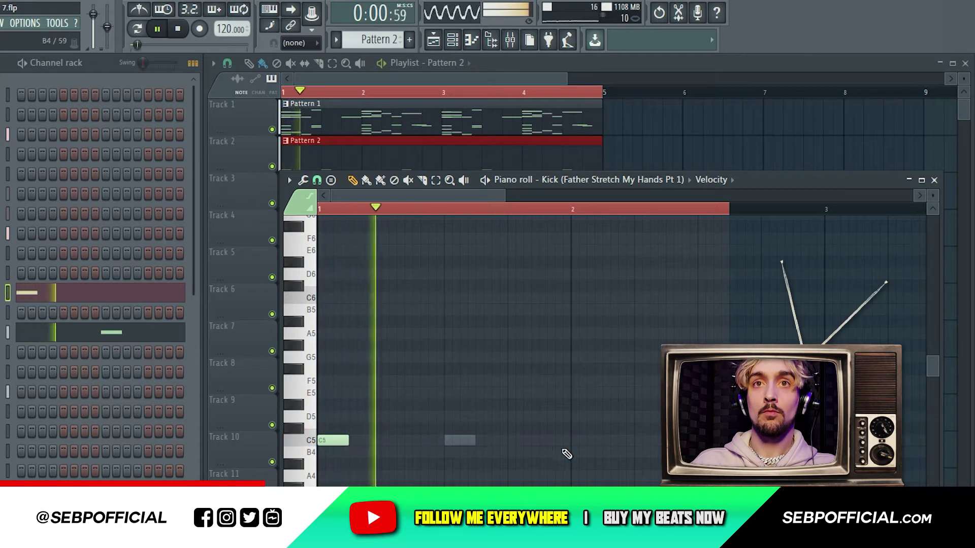
click(418, 442)
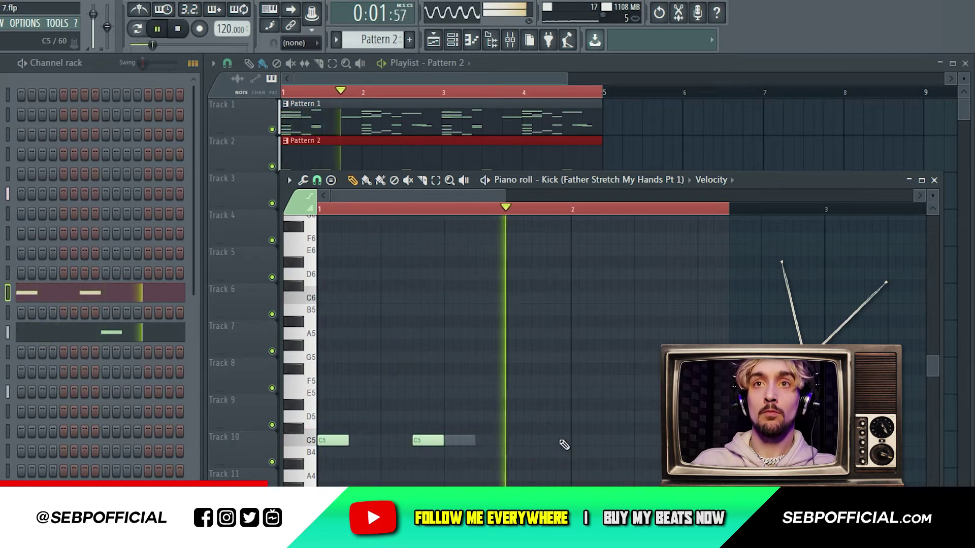
click(642, 441)
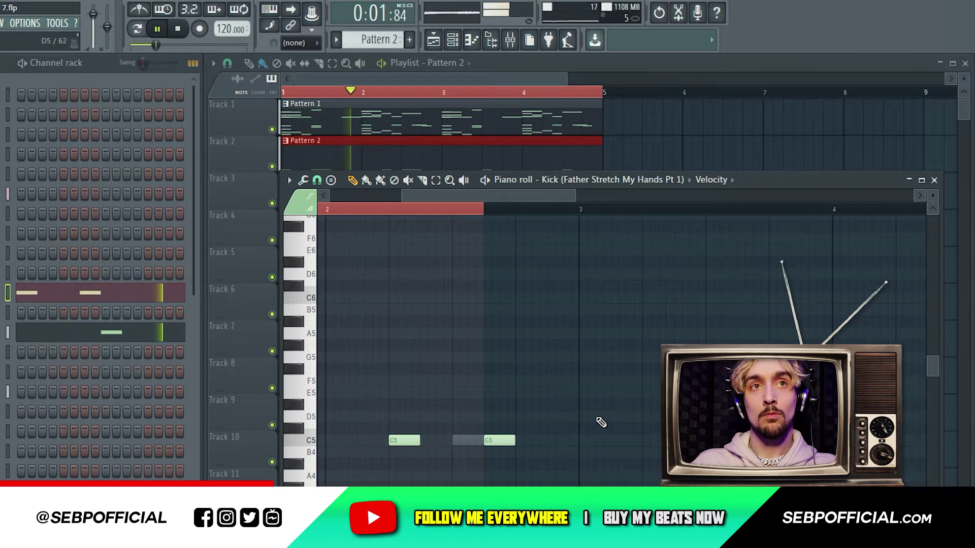
key(ctrl+b)
drag(473, 401, 407, 429)
scroll(407, 429, down, 2)
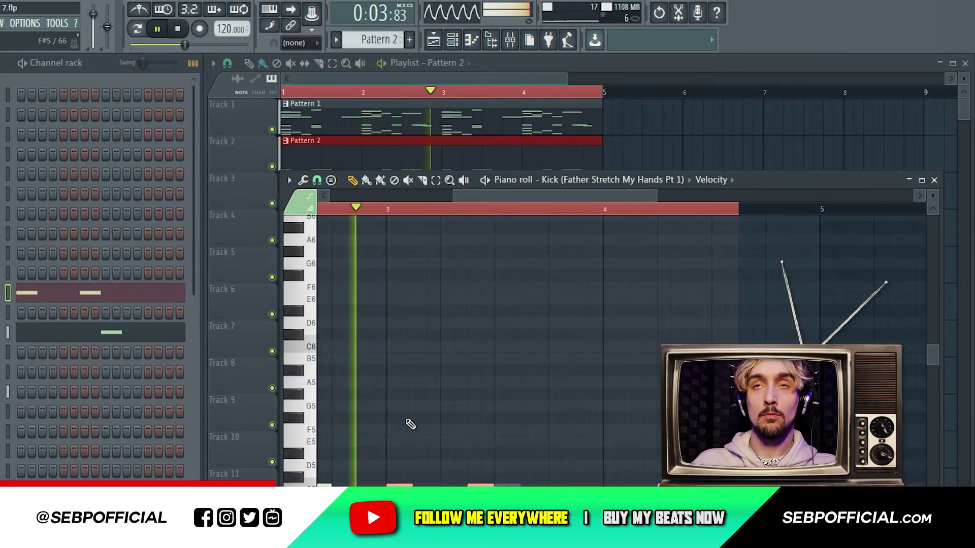
In Hi-Hat (That's A Rack), paint a continuous row of half-beat E5 notes across four bars, removing the misplaced duplicates.
click(544, 180)
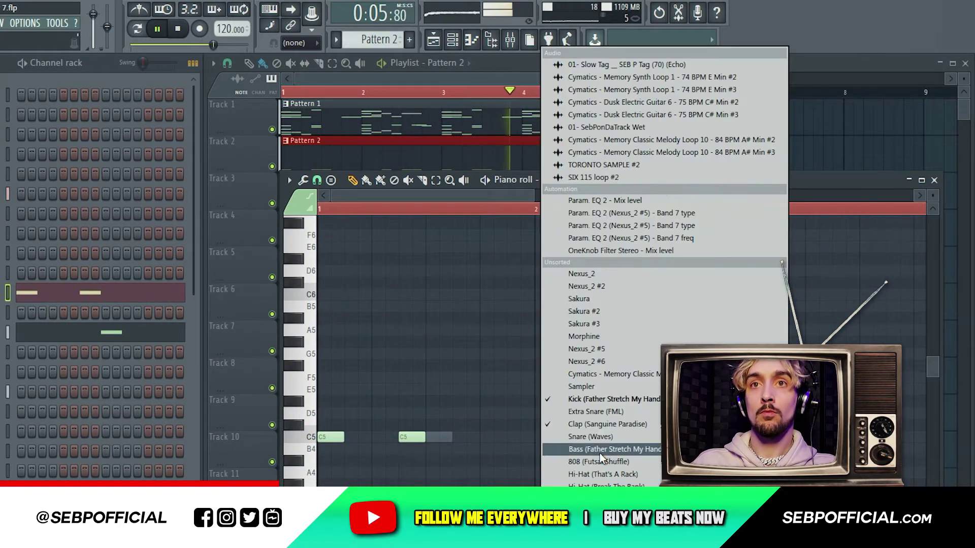
click(603, 474)
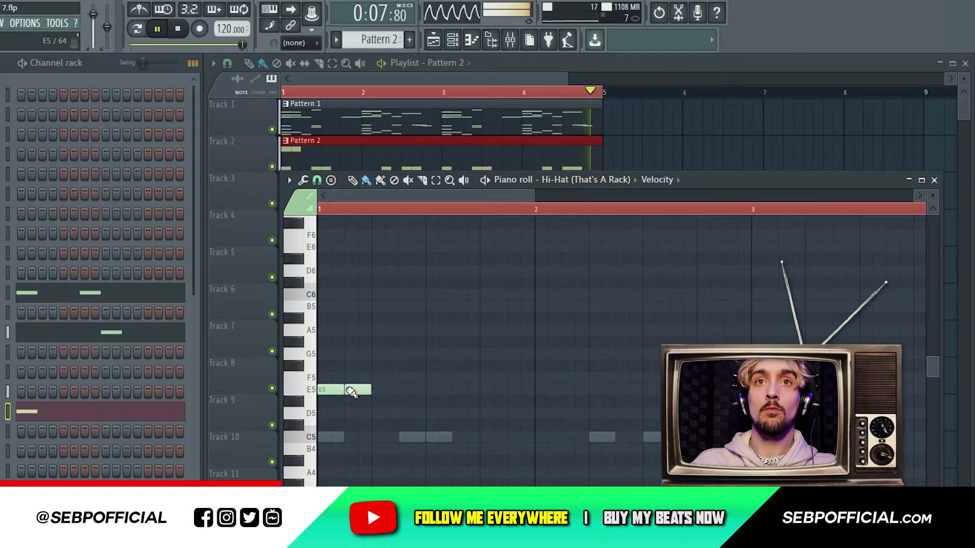
drag(351, 392, 653, 395)
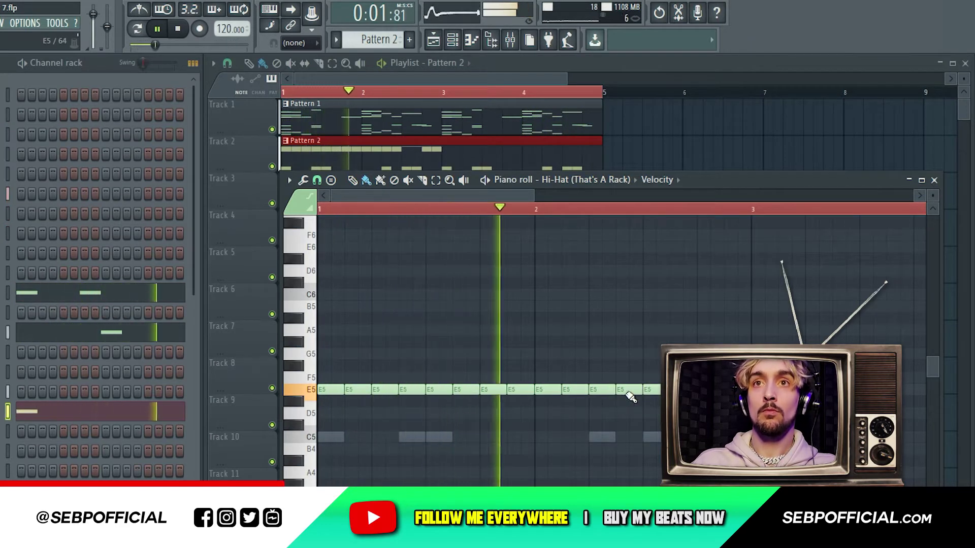
key(ctrl+a)
key(ctrl+b)
drag(759, 316, 321, 347)
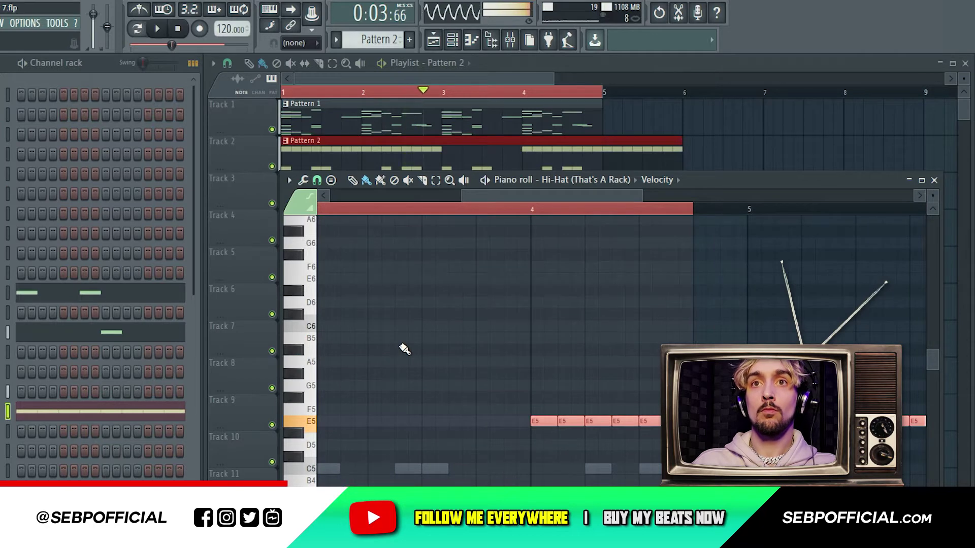
key(Delete)
key(space)
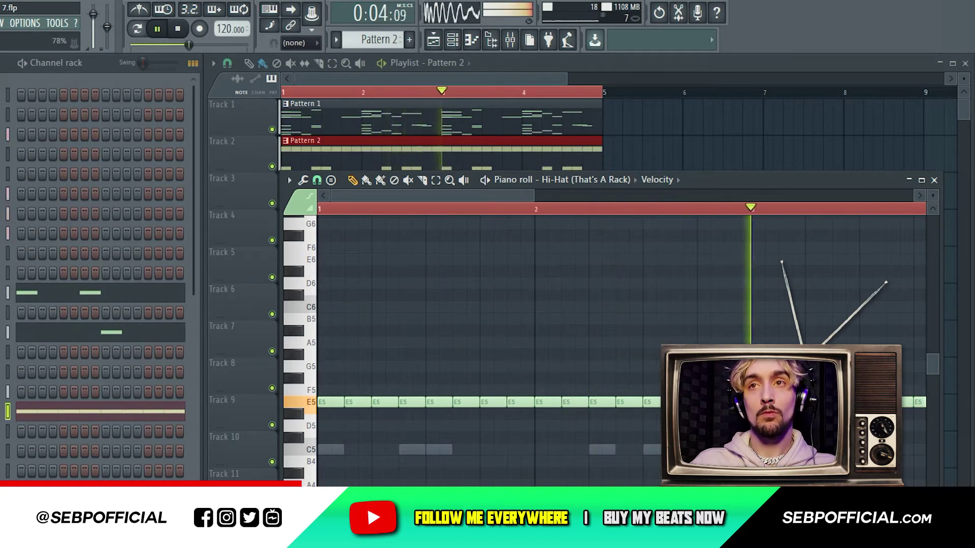
Split the hi-hat note on beat 3.5 of bar 2, chop the one on beat 2.5 of bar 3, undo the extra chop and audition.
drag(711, 280, 361, 303)
key(space)
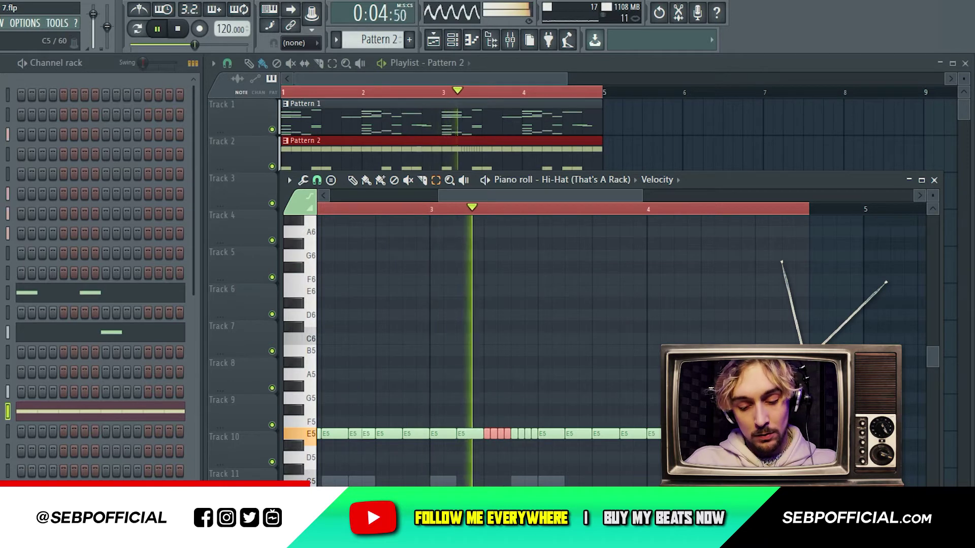
key(ctrl+z)
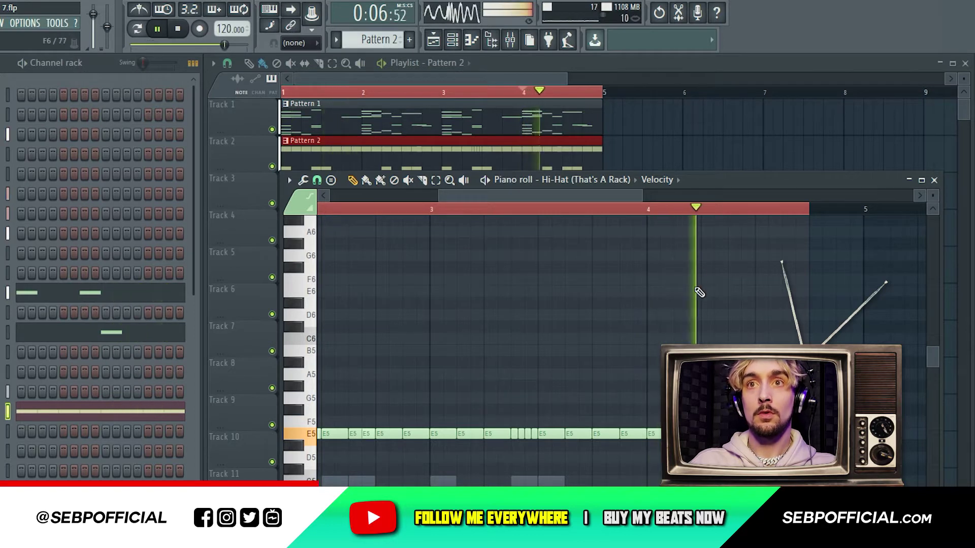
key(space)
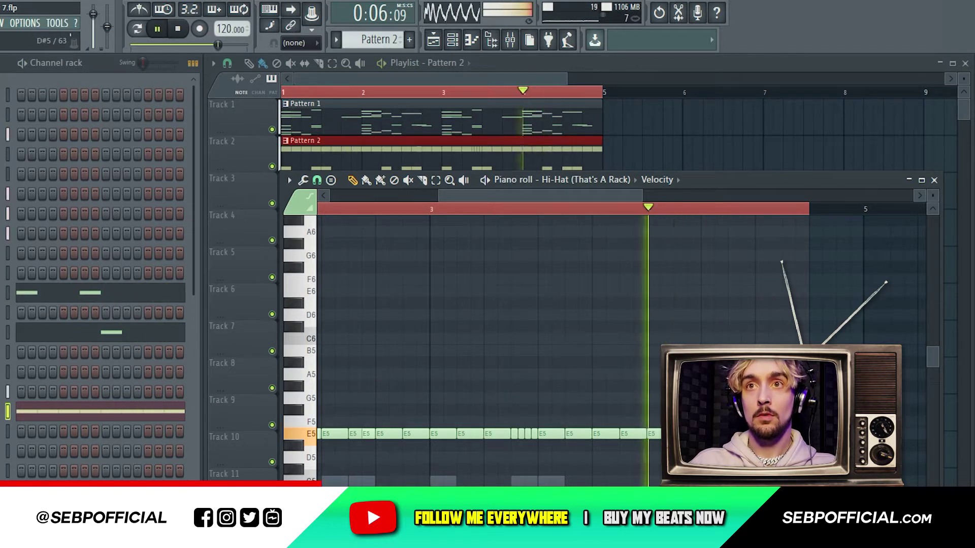
key(space)
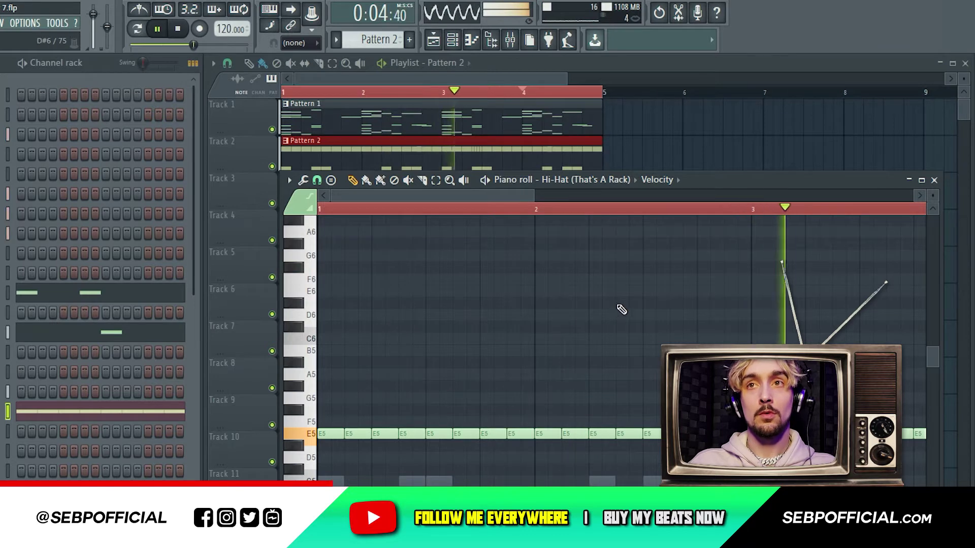
drag(618, 306, 241, 291)
drag(550, 367, 296, 296)
drag(490, 312, 964, 329)
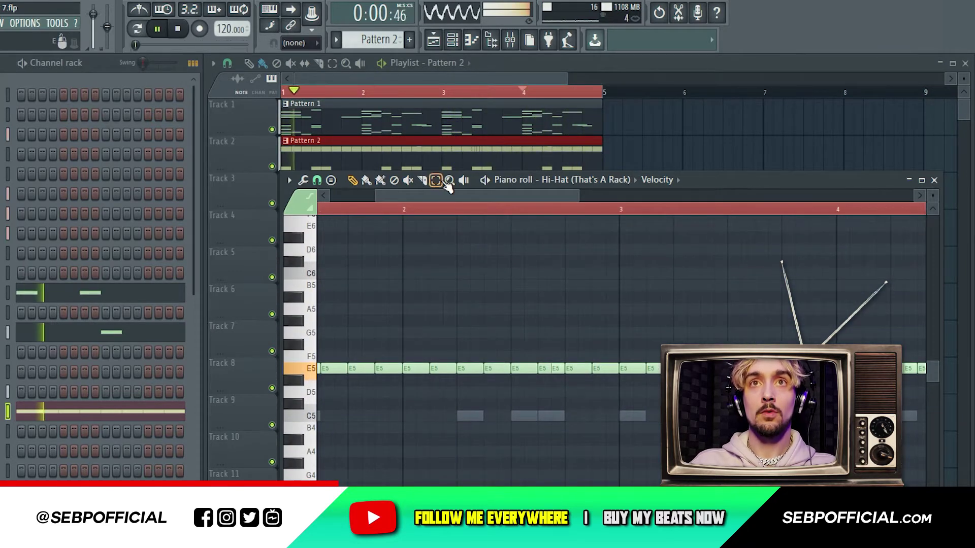
Copy all the Hi-Hat (That's A Rack) notes into the Hi-Hat (Break The Bank) piano roll.
click(593, 178)
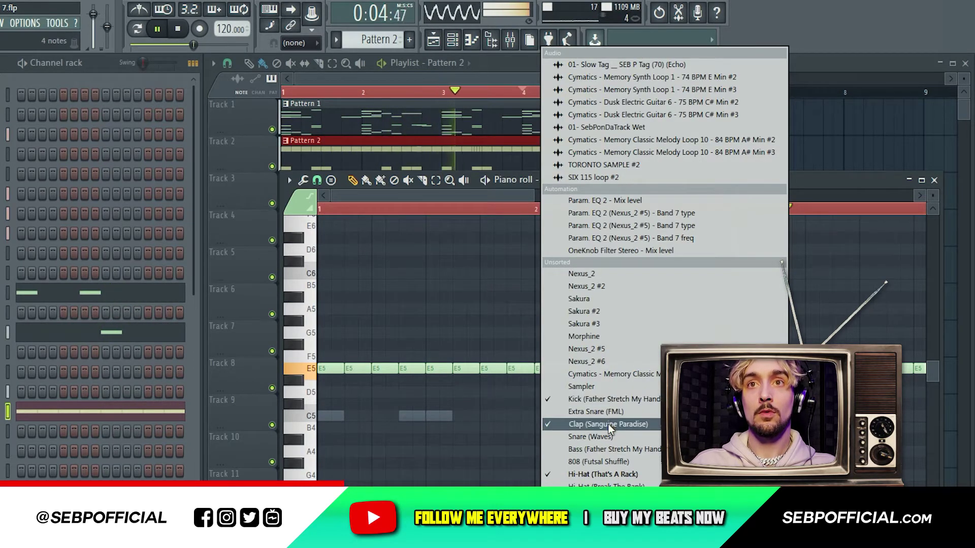
click(610, 474)
key(ctrl+a)
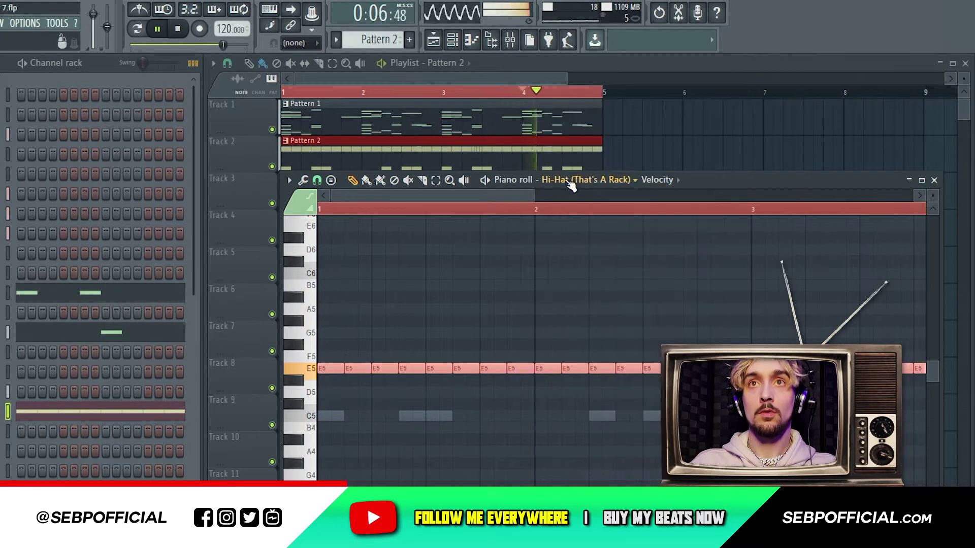
click(600, 180)
click(625, 486)
key(ctrl+v)
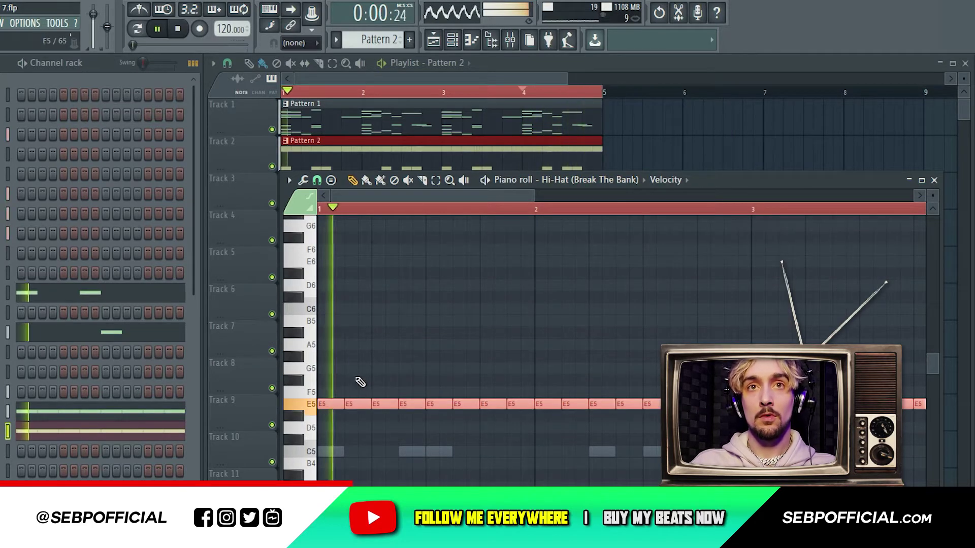
In the MZ Perc [Blocc] piano roll, place a short C5 hit on beat 1.5 of bar 1 and audition it.
click(589, 180)
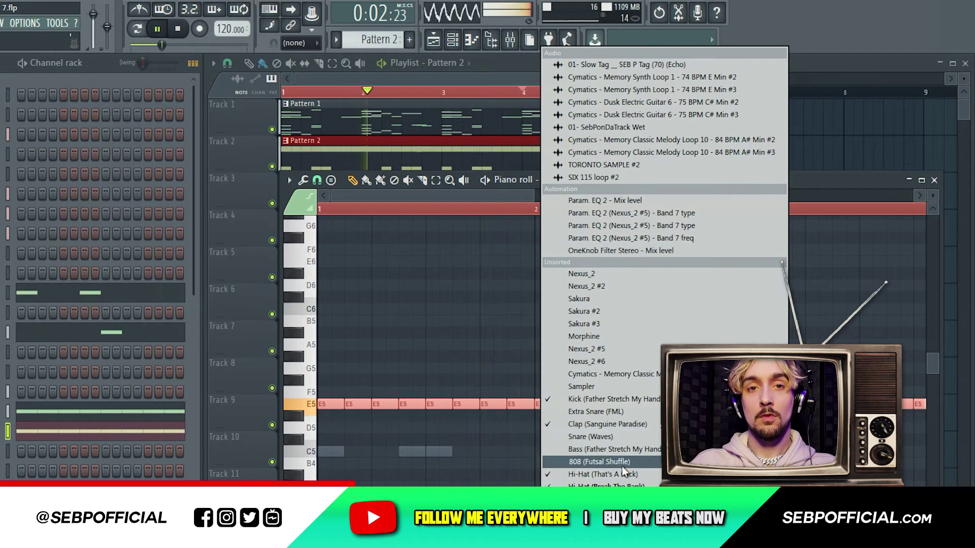
click(606, 409)
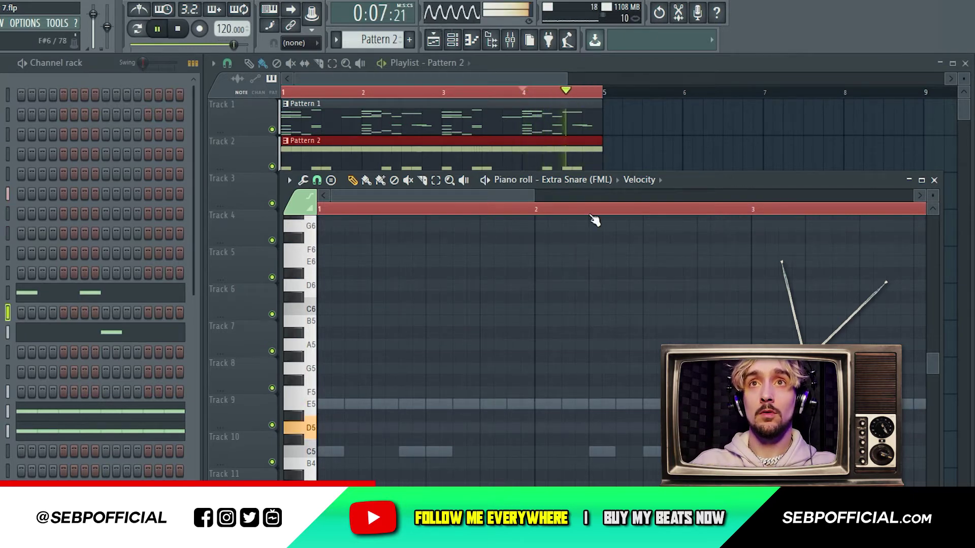
click(592, 187)
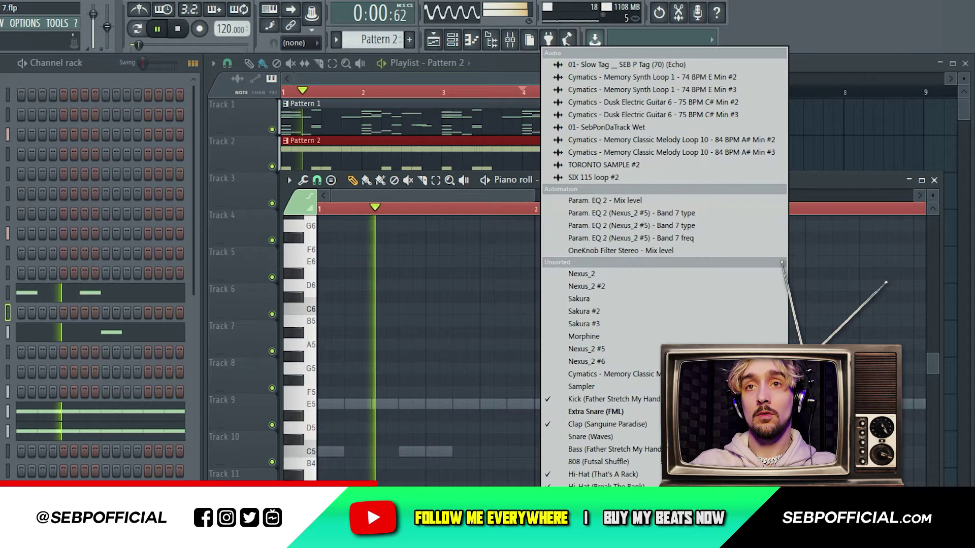
click(615, 524)
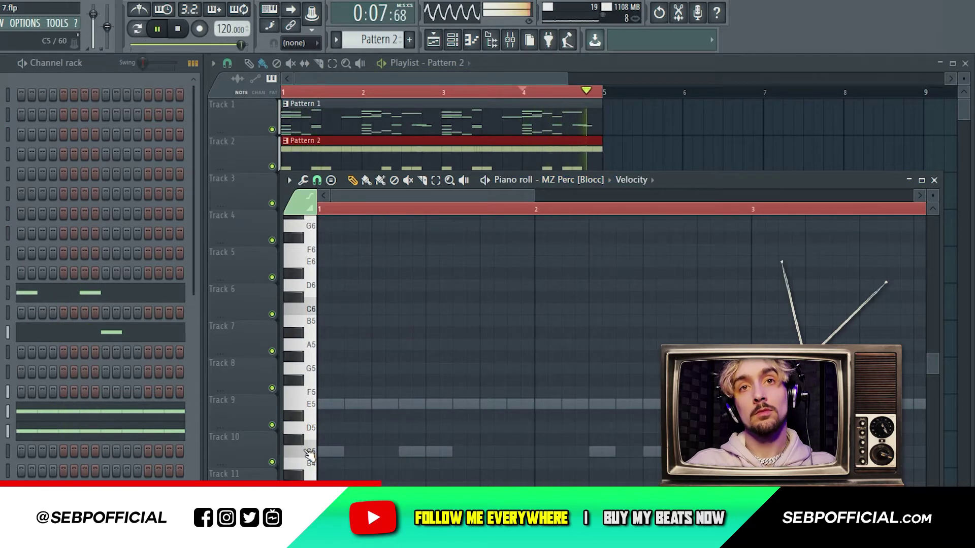
key(space)
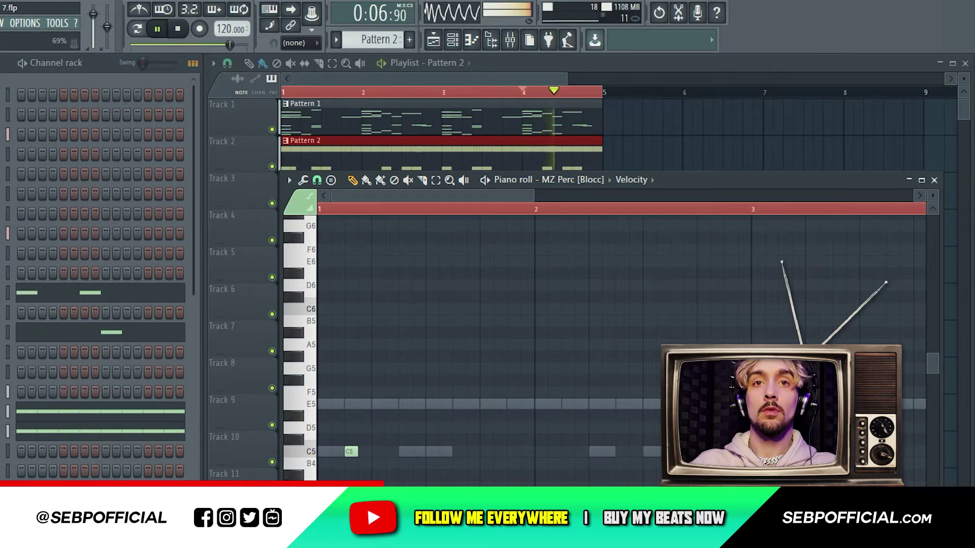
key(space)
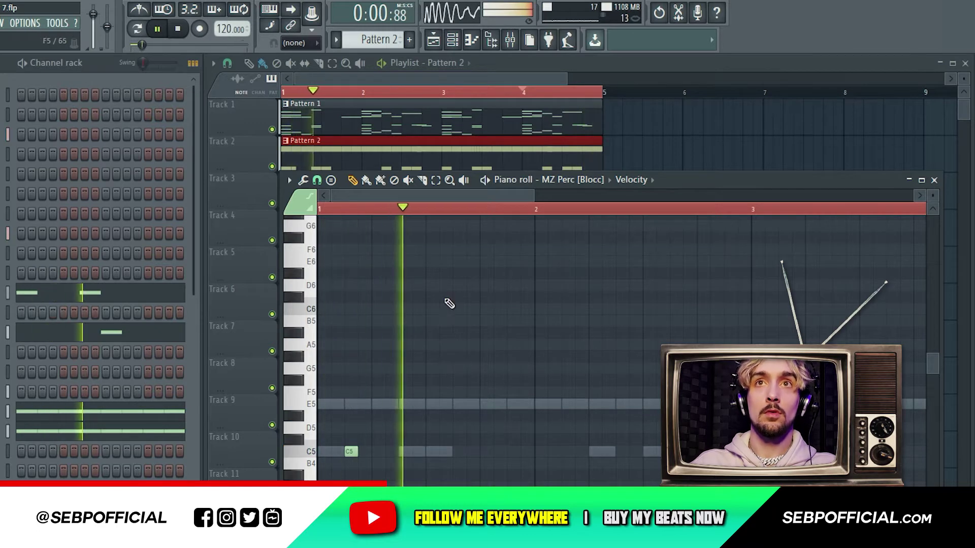
In the MZ Perc [Animals] piano roll, place three consecutive quarter-beat C5 hits starting on beat 4 of bar 1.
click(569, 186)
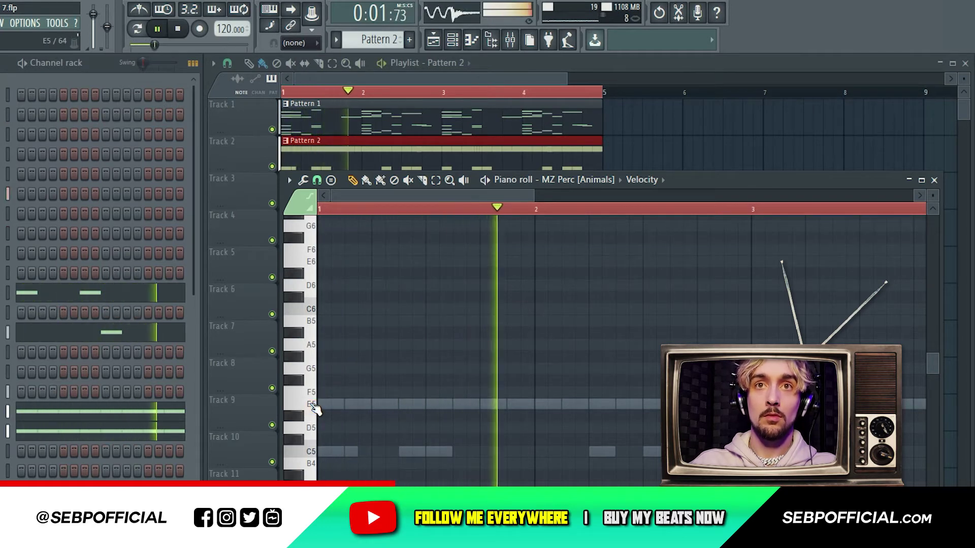
key(space)
click(486, 452)
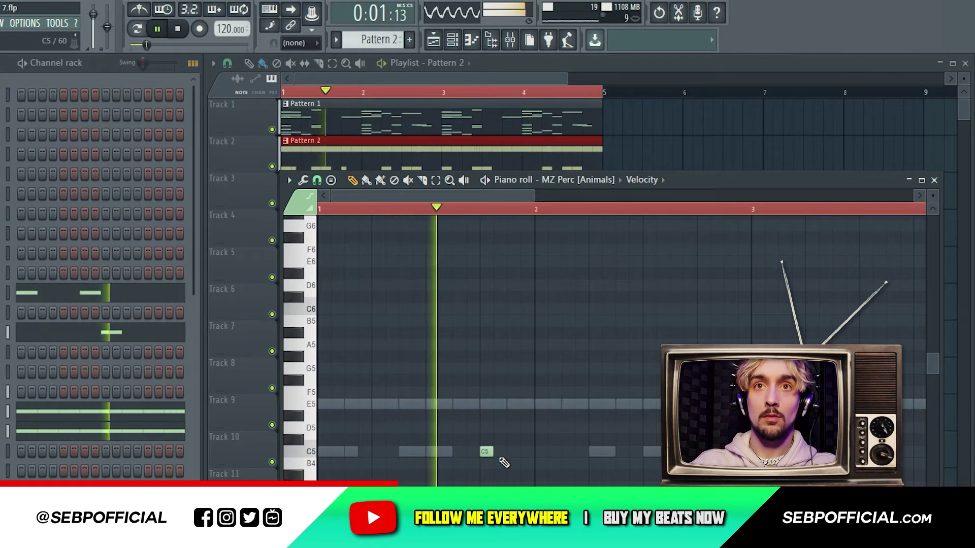
click(499, 451)
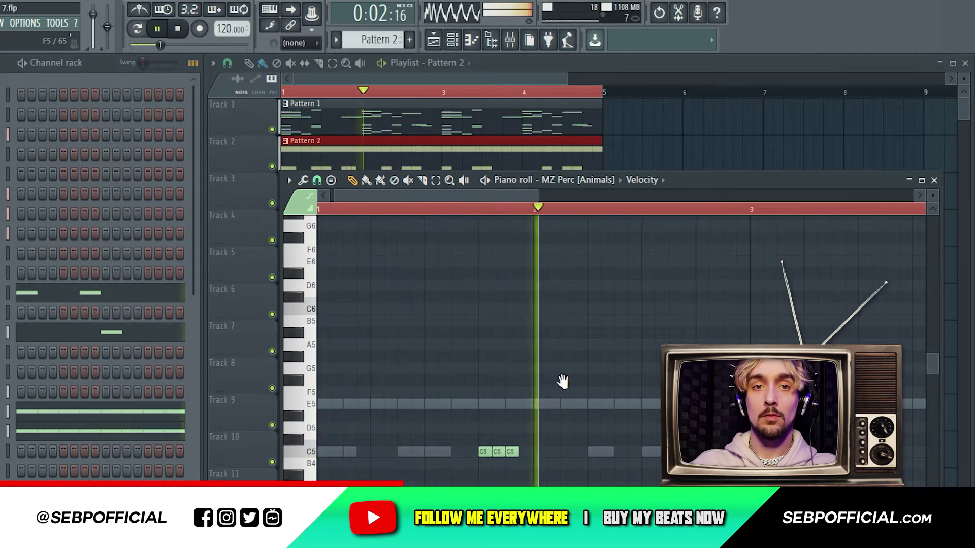
Add D5 hits on beats 3.5, 4, 4.5 and 4.75 of bar 2 in MZ Perc [Animals] and adjust the note panning.
drag(563, 382, 325, 371)
key(space)
key(space)
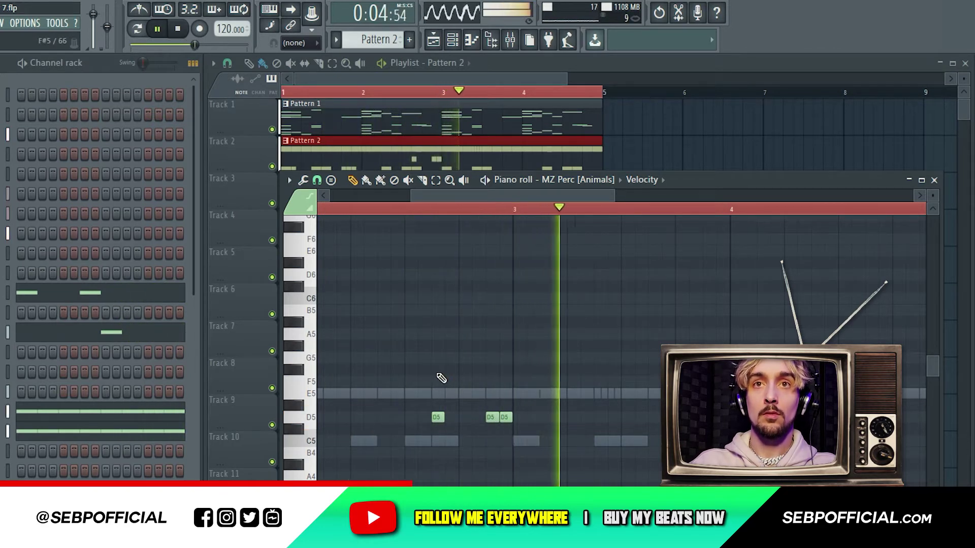
drag(441, 378, 546, 377)
drag(529, 337, 662, 306)
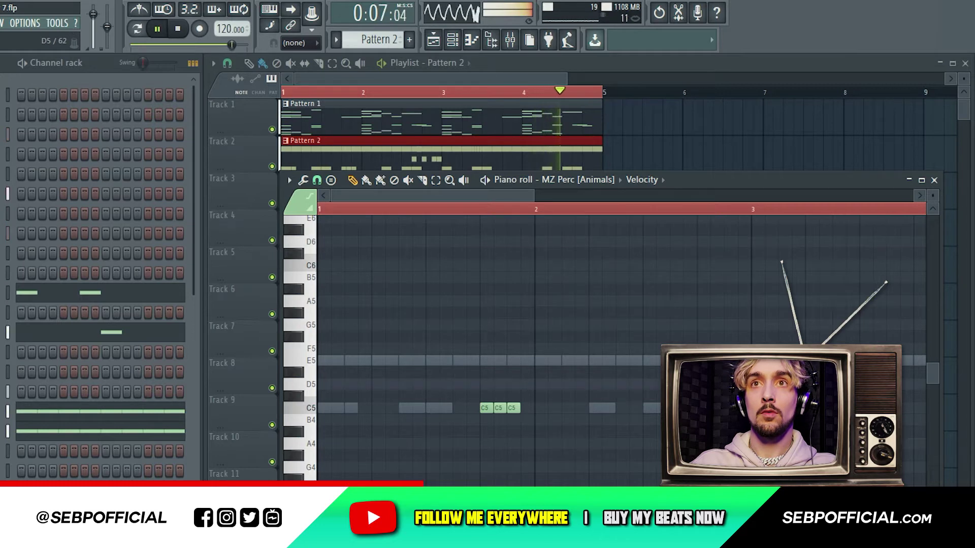
key(space)
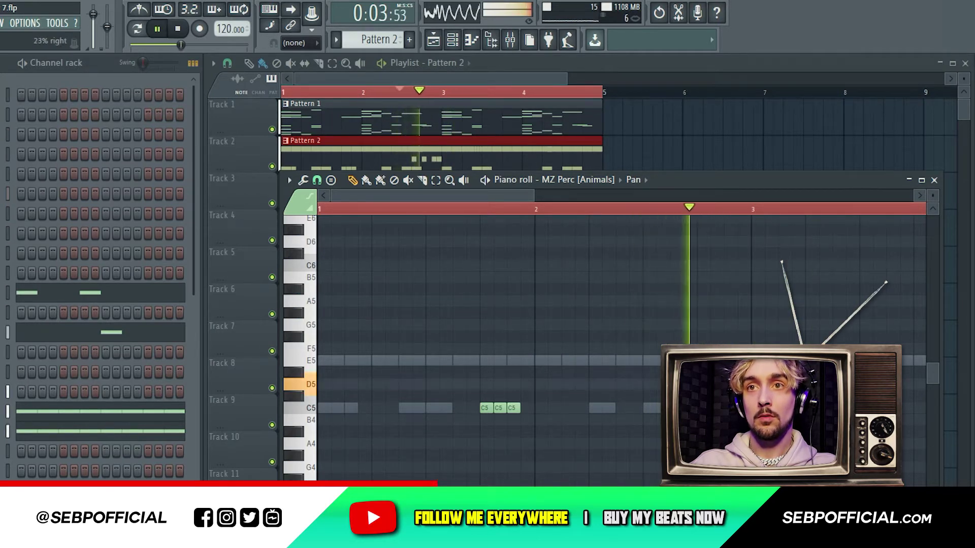
key(space)
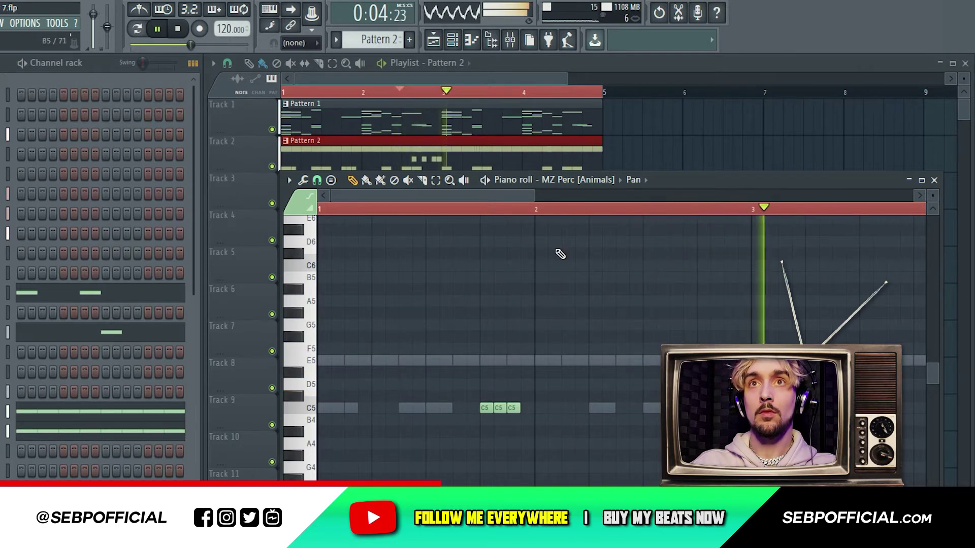
Open the Clap (1600) channel's piano roll.
click(579, 179)
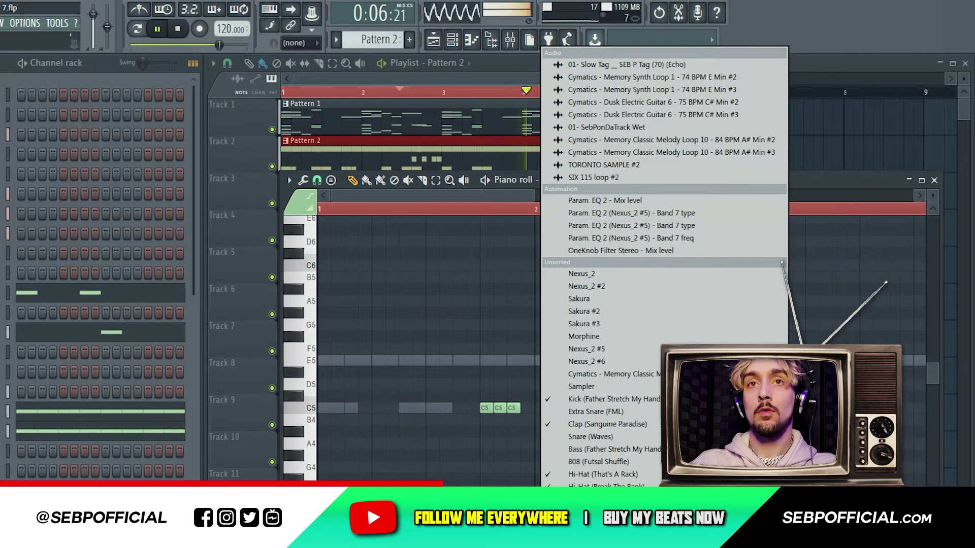
click(586, 499)
middle_click(548, 389)
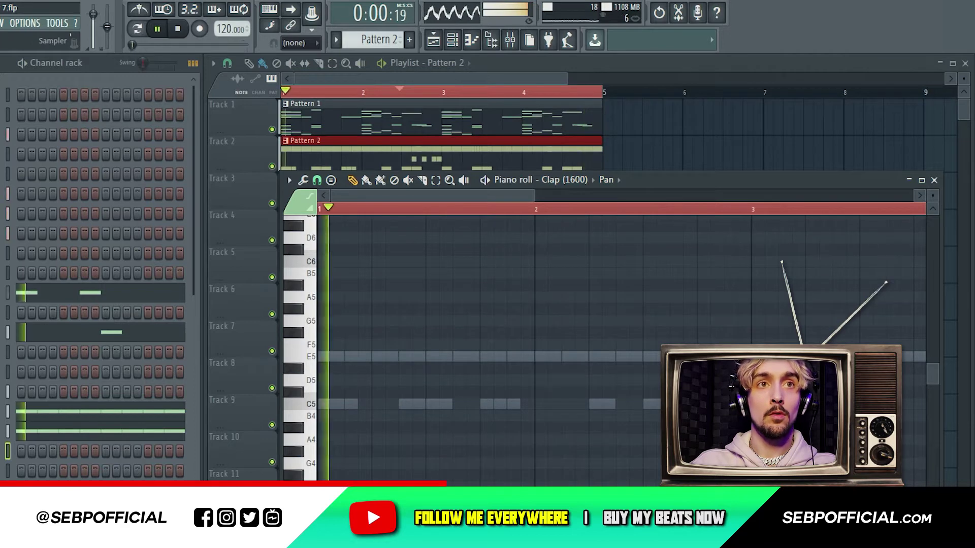
Try 808 (Count Up) from the Eternal Await Drum Kit as the sample of the 808 channel.
click(2, 412)
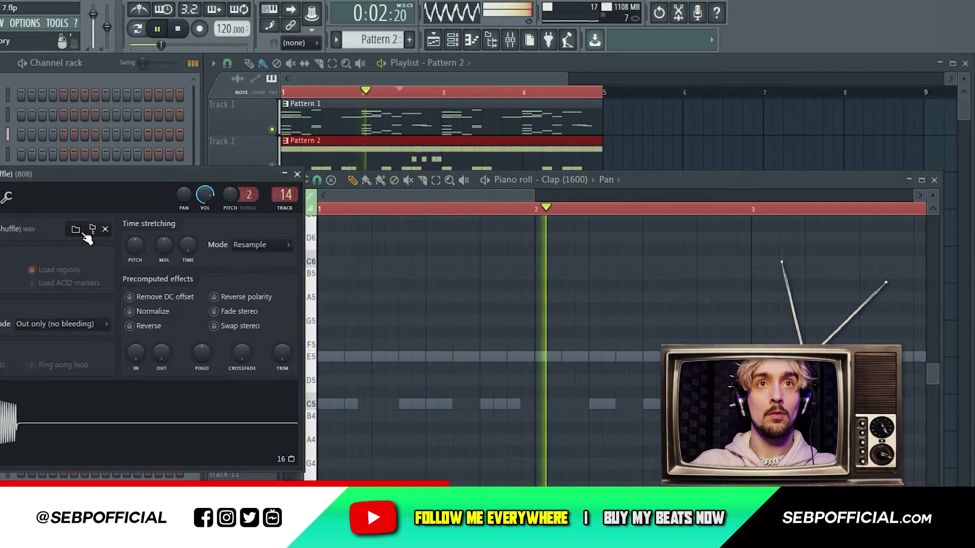
click(75, 229)
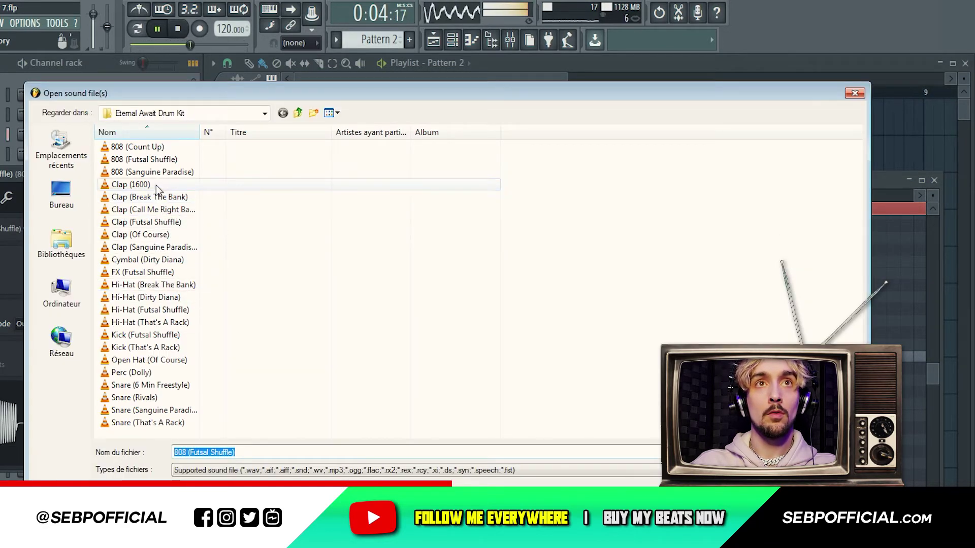
click(162, 147)
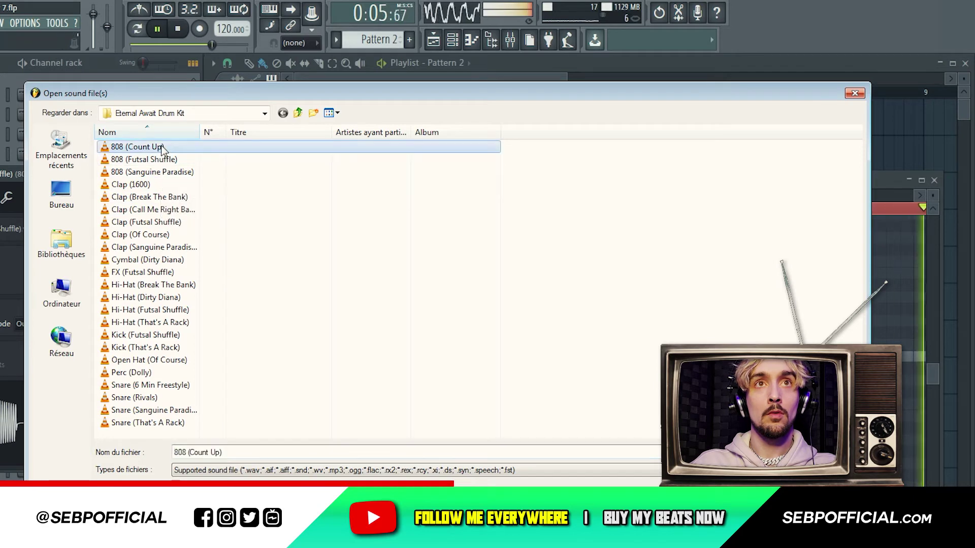
click(171, 174)
click(235, 148)
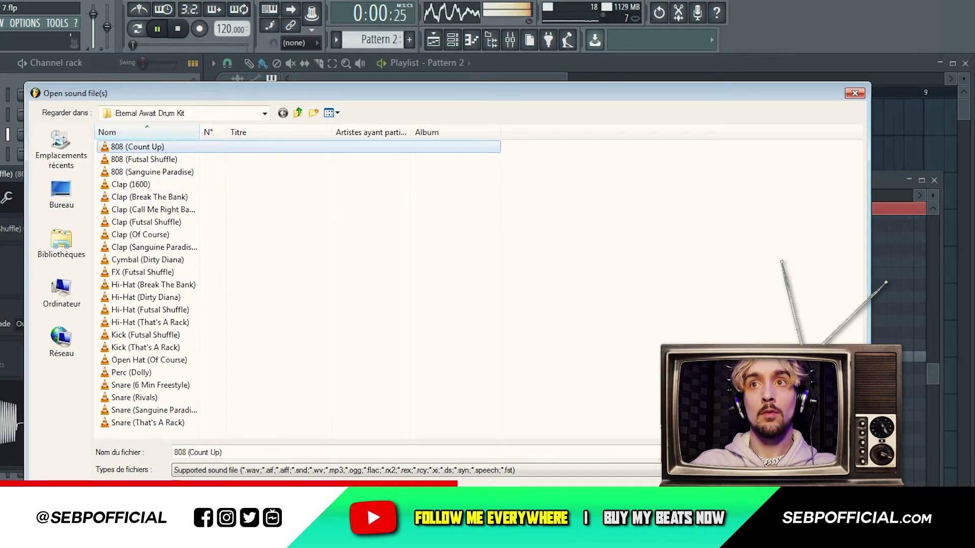
click(834, 452)
Open the 808 (Count Up) sample in Edison, detect its pitch regions, and close the piano roll.
right_click(6, 418)
click(38, 452)
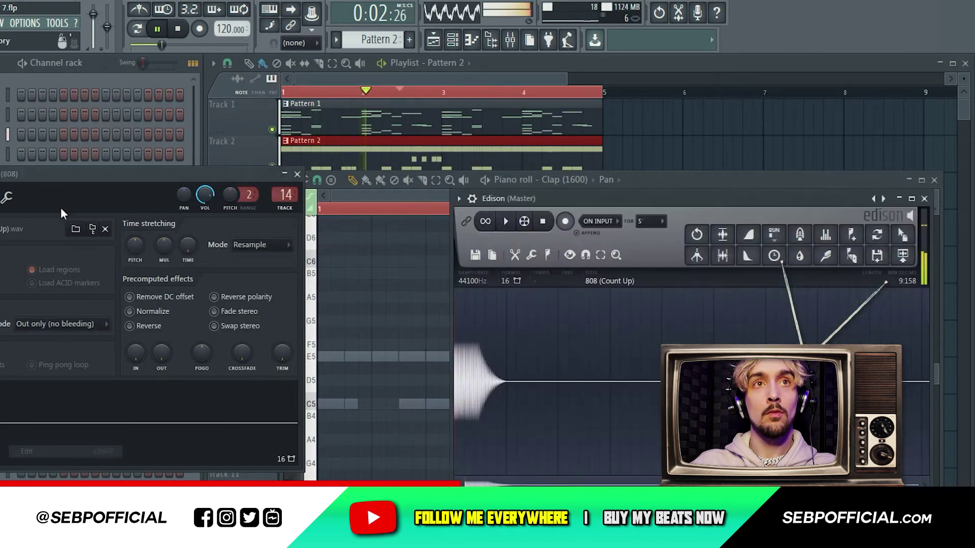
click(549, 255)
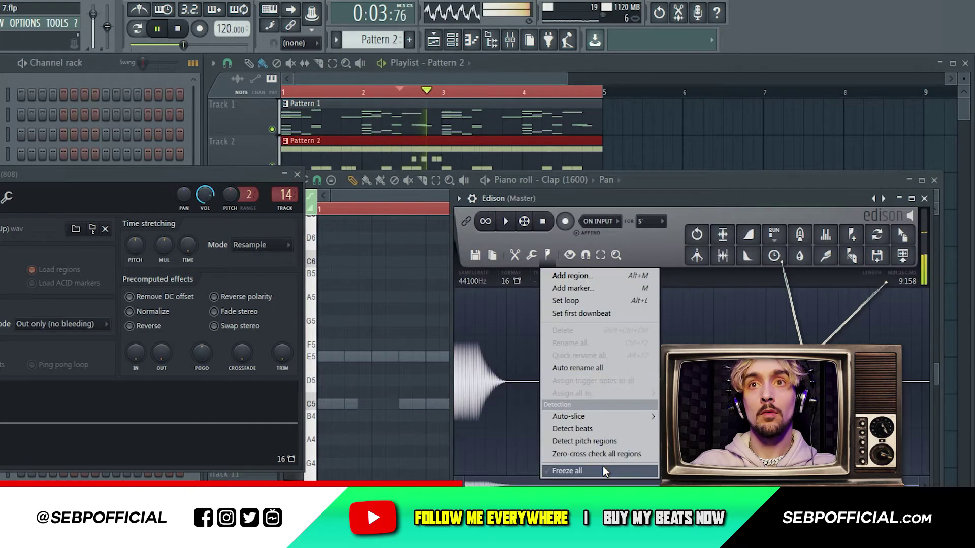
click(611, 441)
click(933, 180)
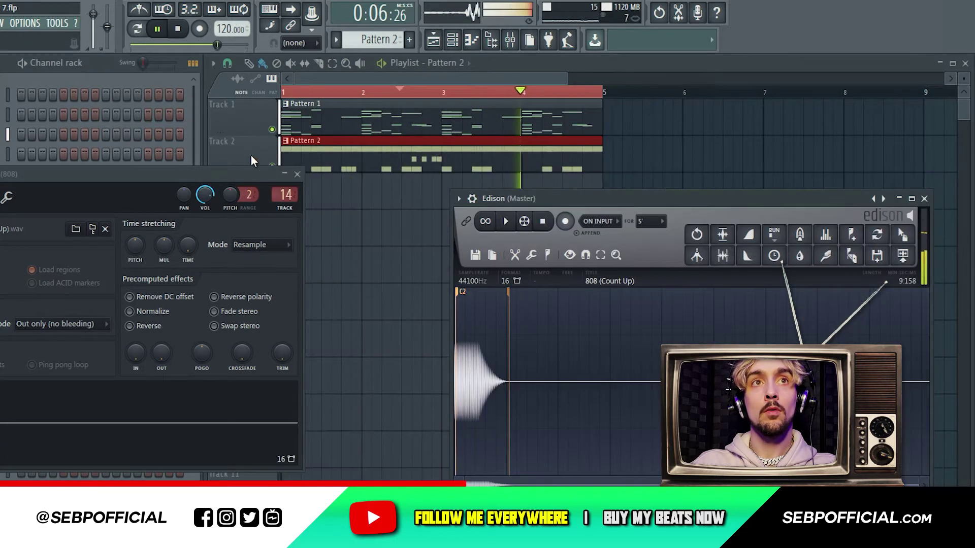
Try 808 (Sanguine Paradise) from the same drum kit as the 808 channel's sample.
click(93, 229)
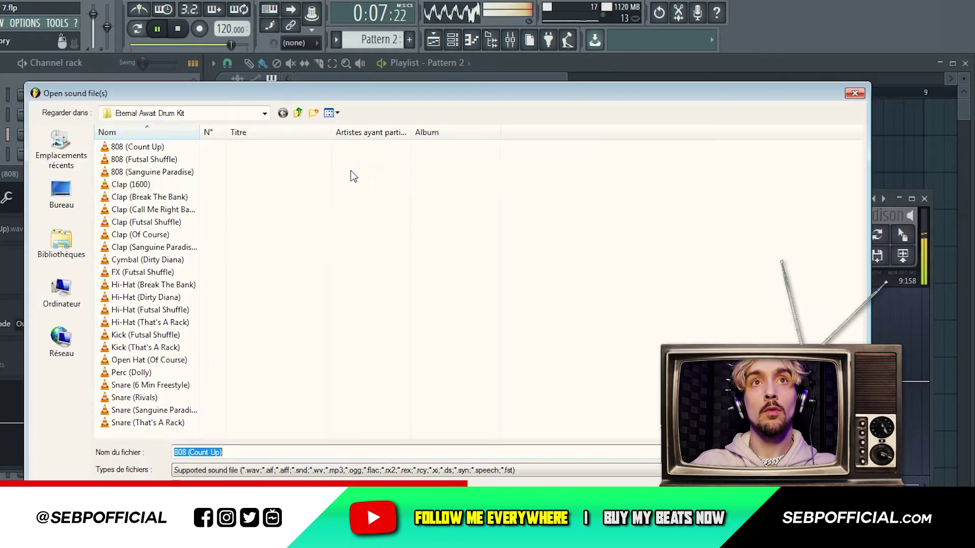
click(151, 160)
click(156, 173)
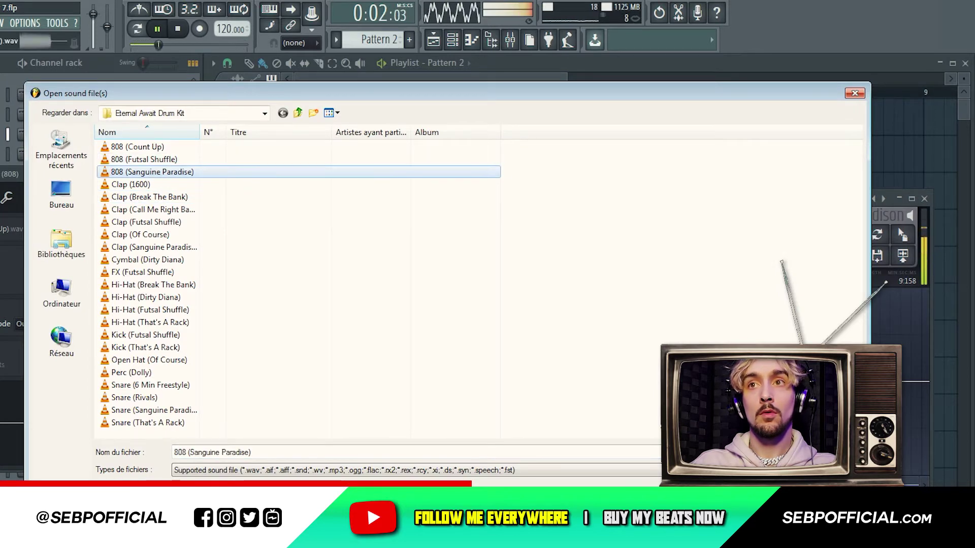
click(832, 452)
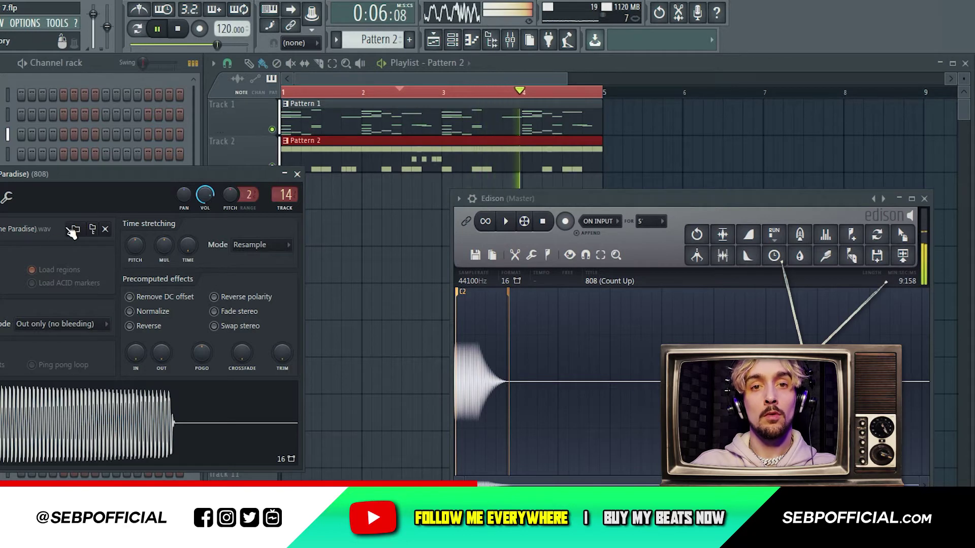
Load 808 (Futsal Shuffle) back into the 808 channel's sampler.
right_click(83, 410)
click(83, 226)
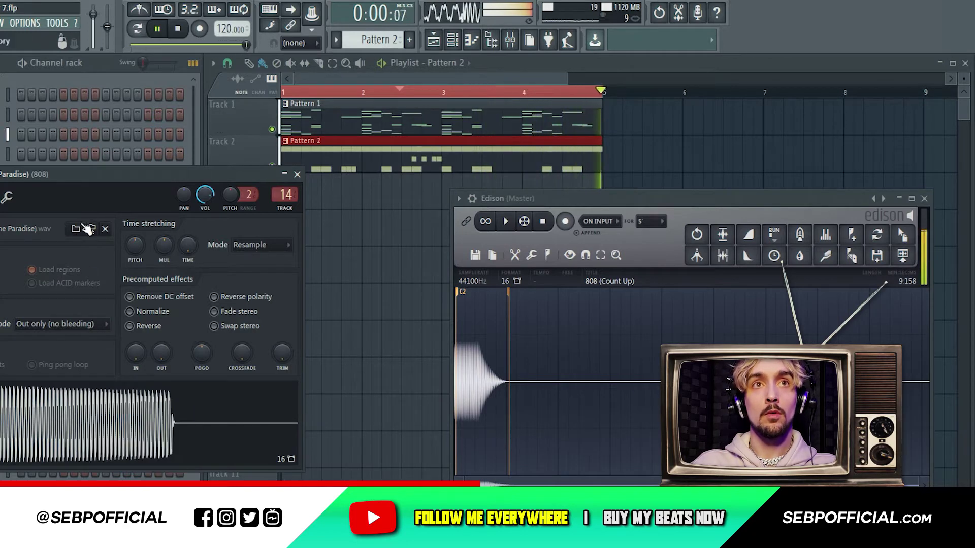
click(95, 230)
click(148, 161)
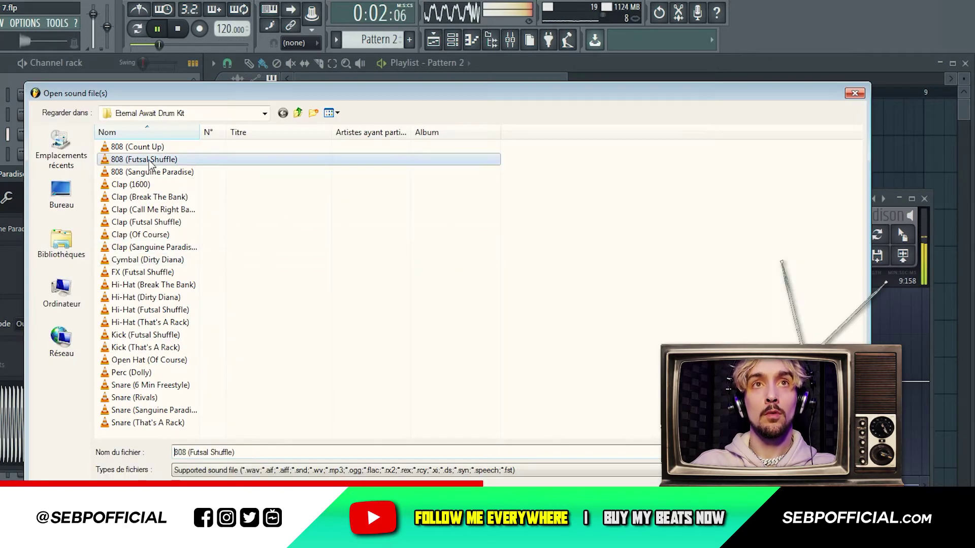
click(833, 453)
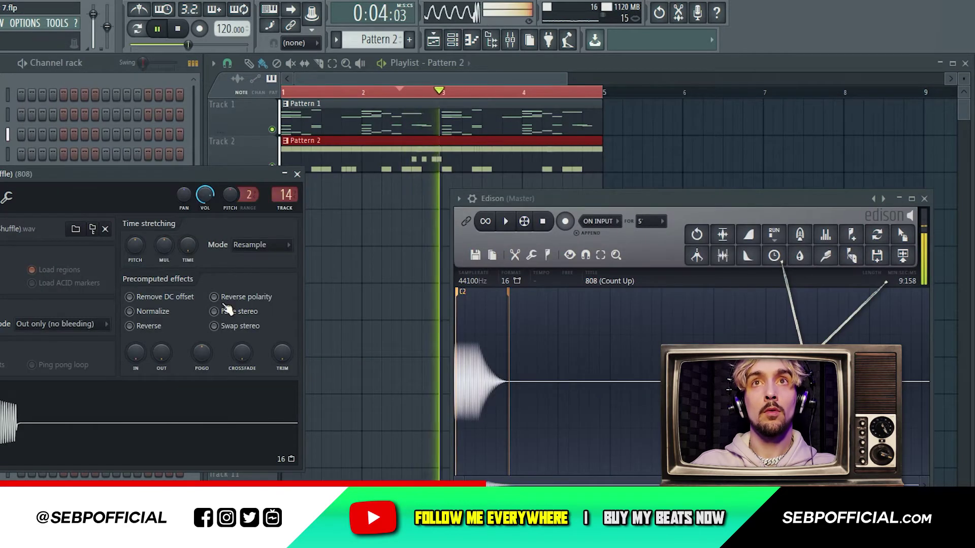
In the MZ Perc [Kenny Rim] piano roll, place a short E5 hit on beat 2 of bar 1.
click(478, 38)
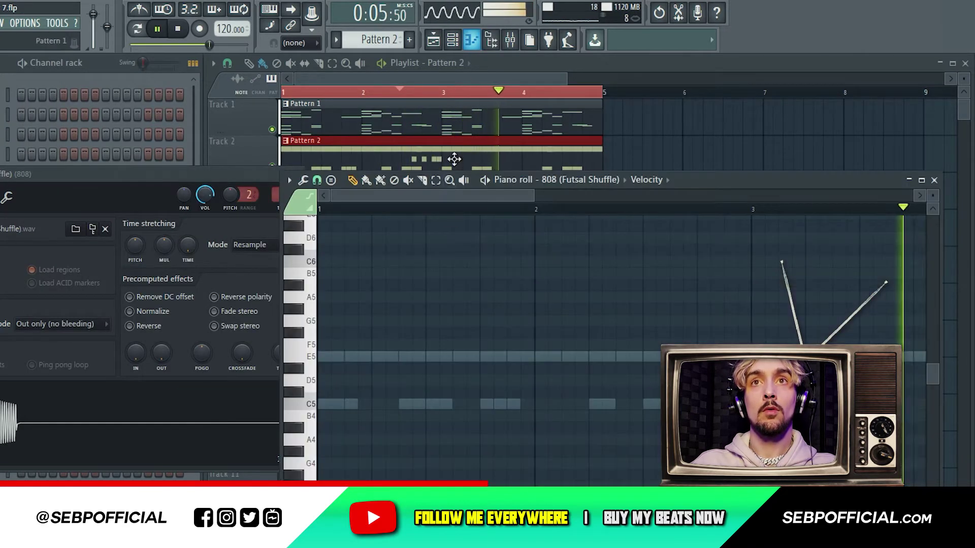
click(558, 180)
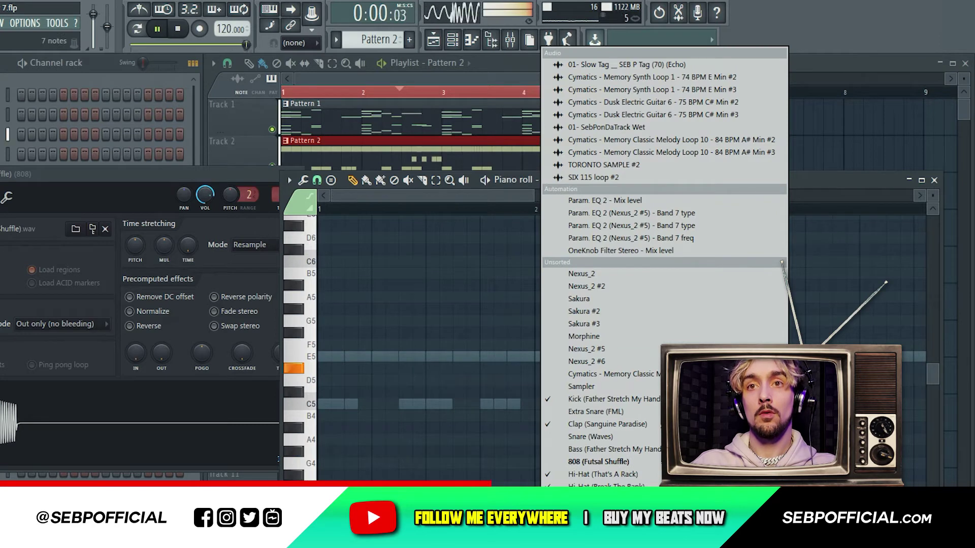
click(584, 513)
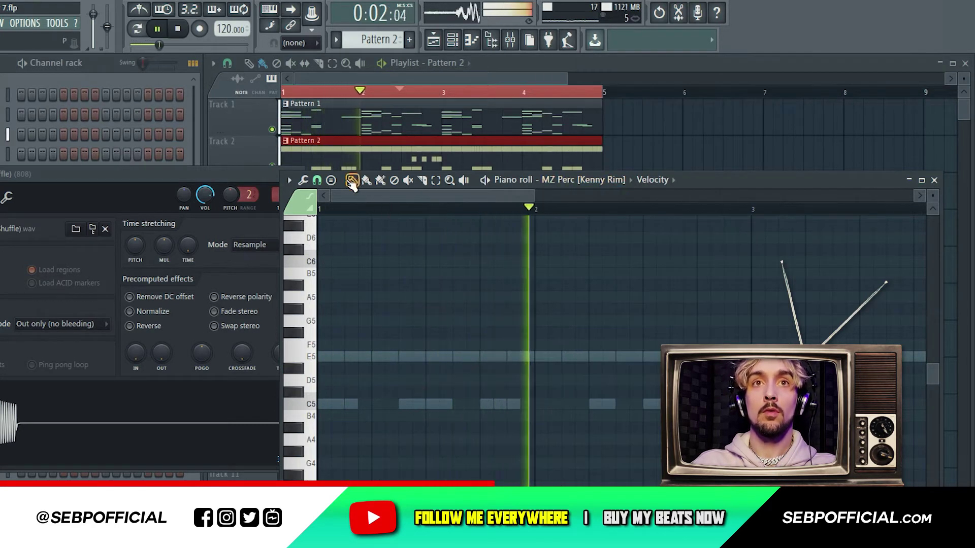
key(space)
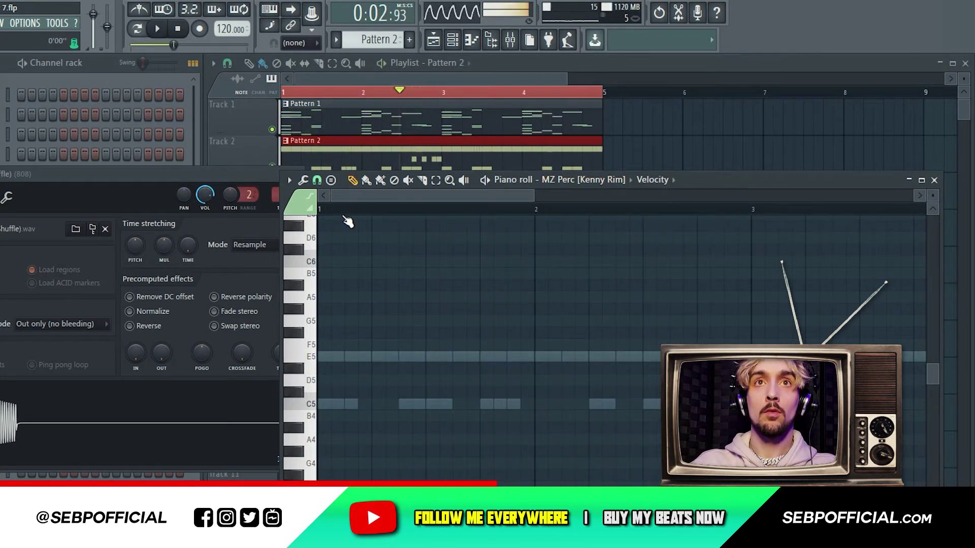
key(space)
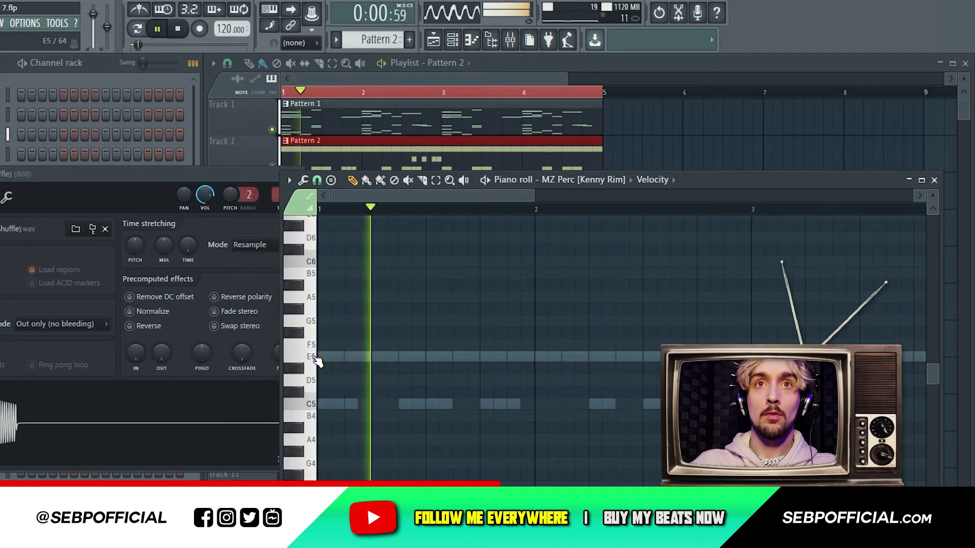
click(363, 357)
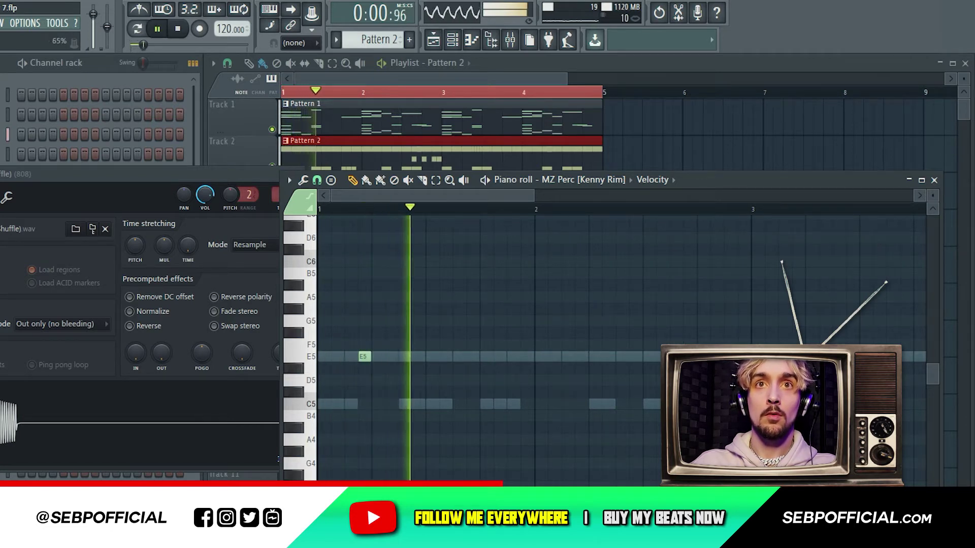
click(374, 358)
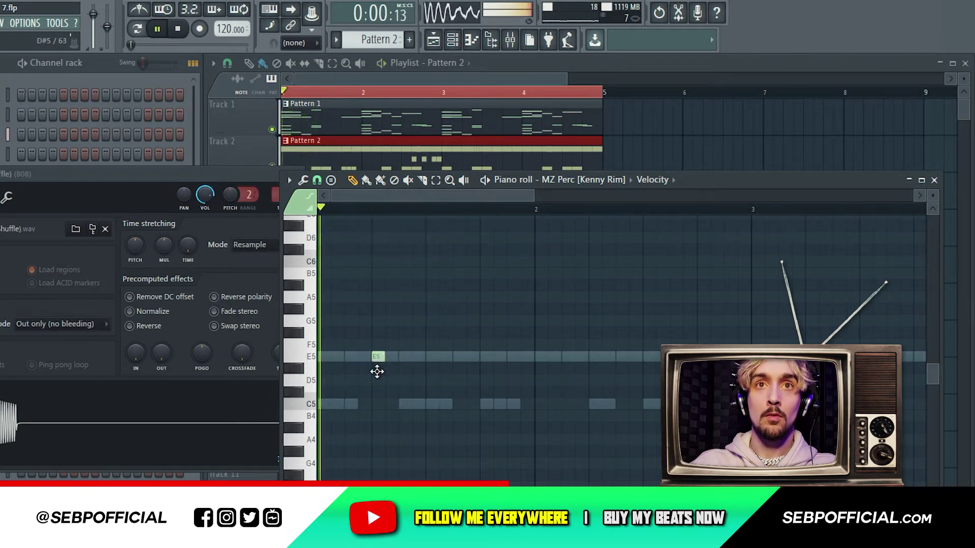
Lower the MZ Perc [Kenny Rim] hit on beat 2 of bar 1 to D5 and add a D5 hit on beat 2 of bar 3.
mouse_move(377, 372)
mouse_down()
mouse_move(376, 403)
mouse_move(376, 379)
mouse_up()
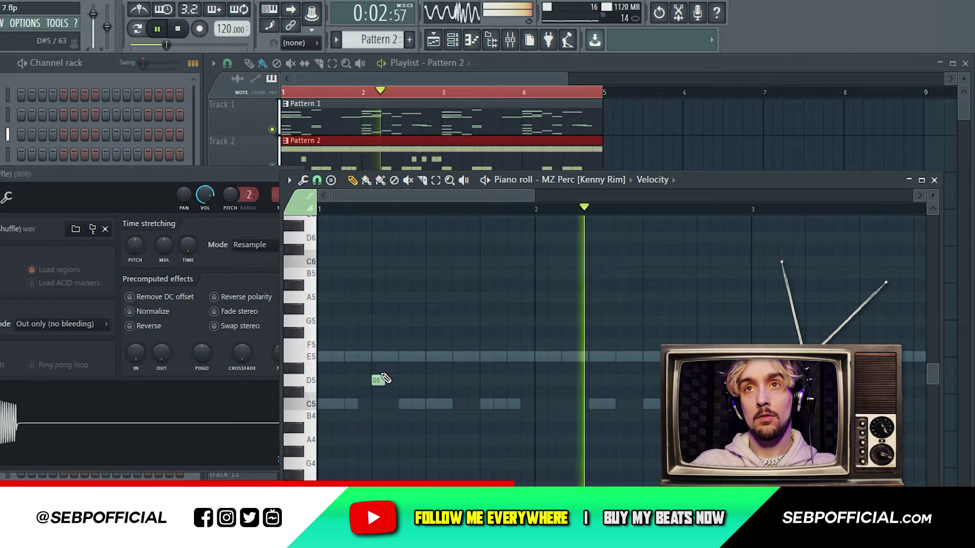
scroll(565, 341, right, 5)
click(565, 368)
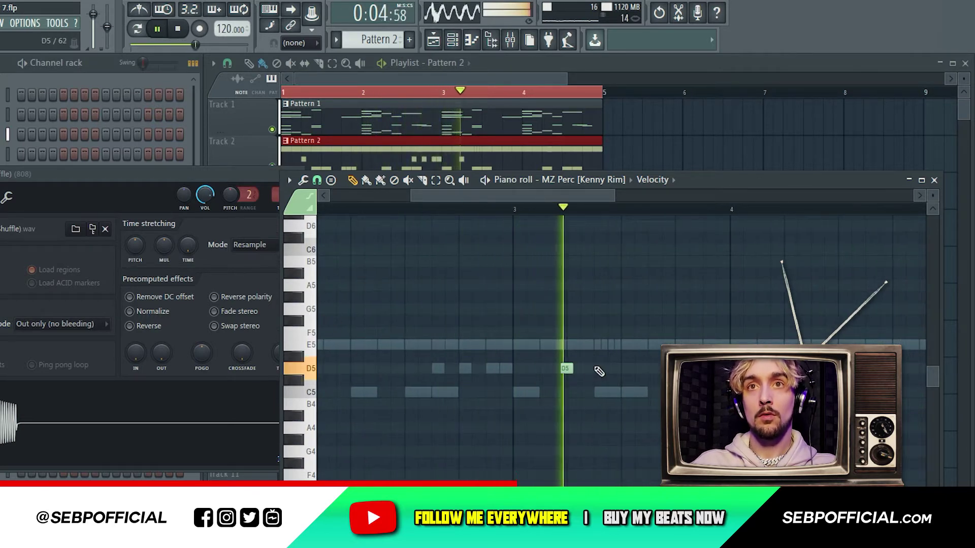
scroll(656, 352, left, 5)
click(376, 351)
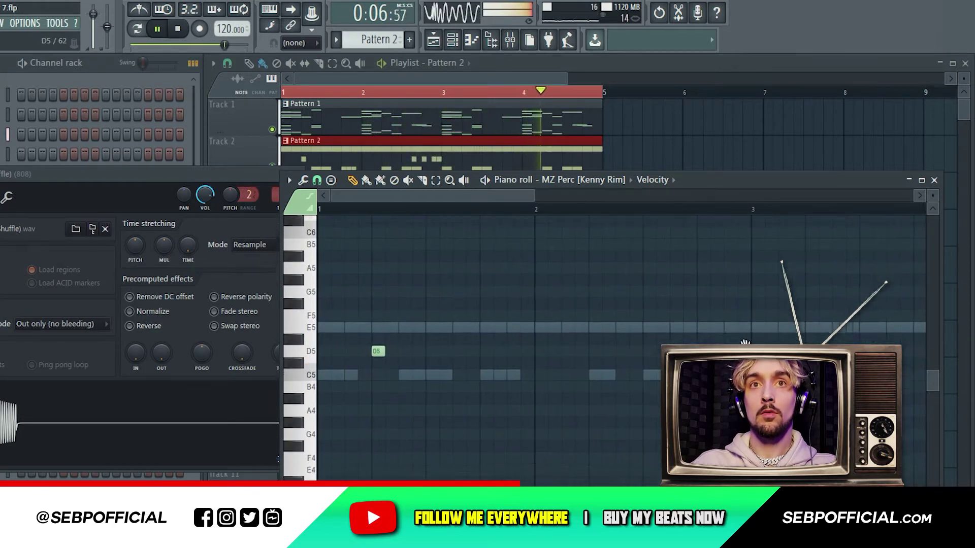
scroll(437, 355, right, 5)
scroll(438, 350, down, 1)
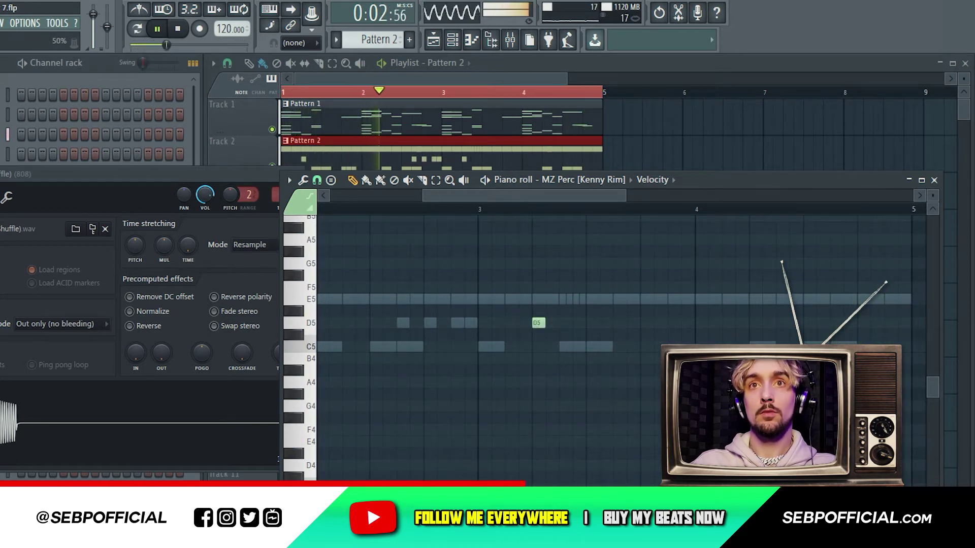
scroll(634, 355, left, 5)
scroll(634, 356, down, 2)
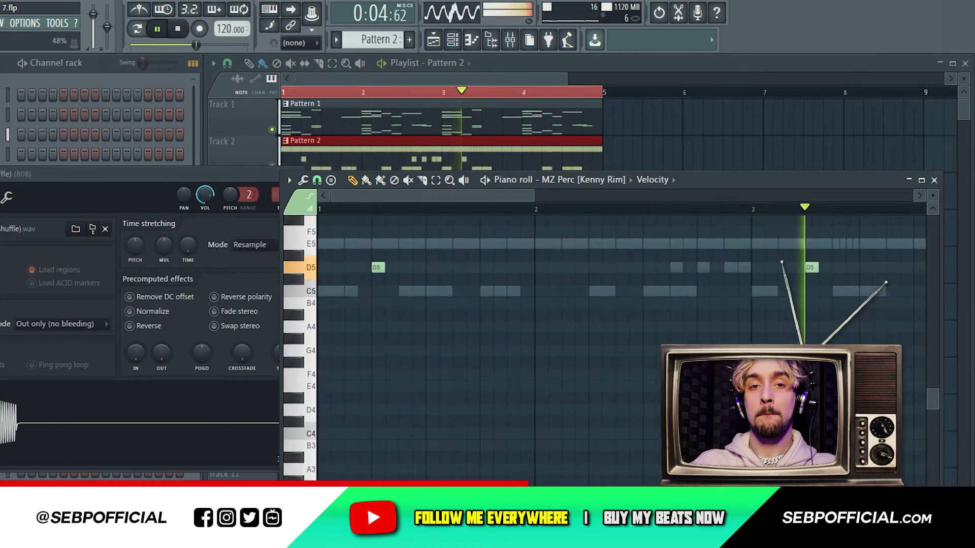
scroll(348, 344, right, 5)
scroll(538, 329, up, 2)
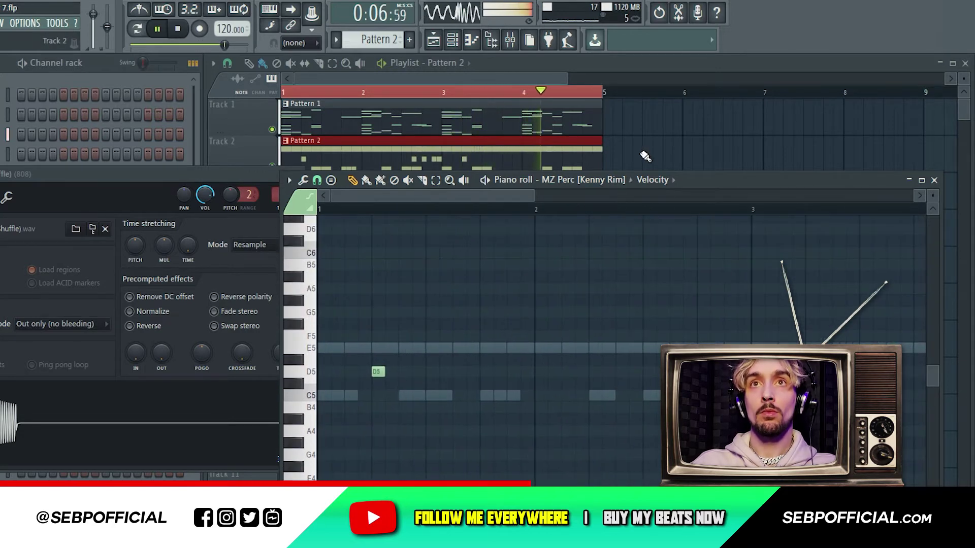
Move the Pattern 2 clip down to Track 6 and split Pattern 1 by channel into separate clips.
right_click(644, 155)
drag(362, 156, 355, 302)
click(352, 112)
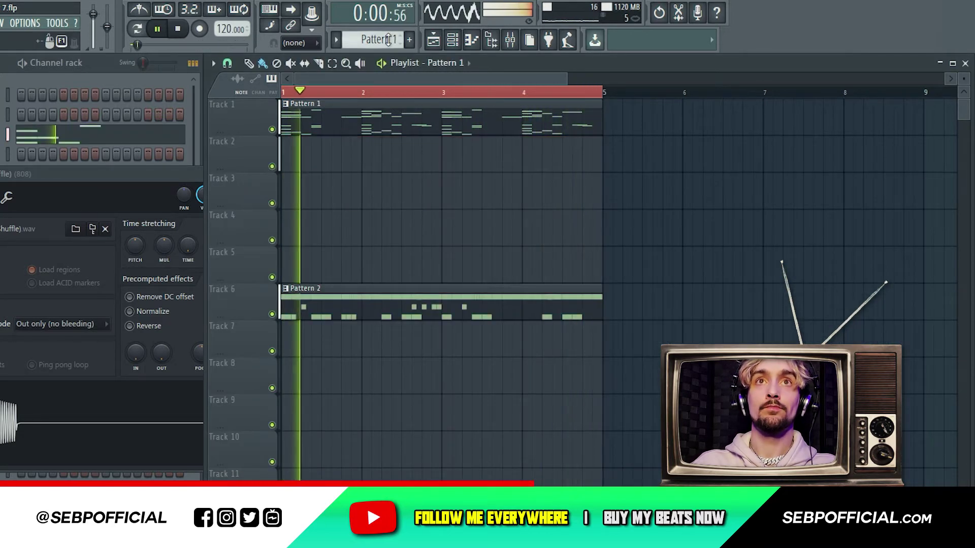
right_click(388, 40)
click(468, 192)
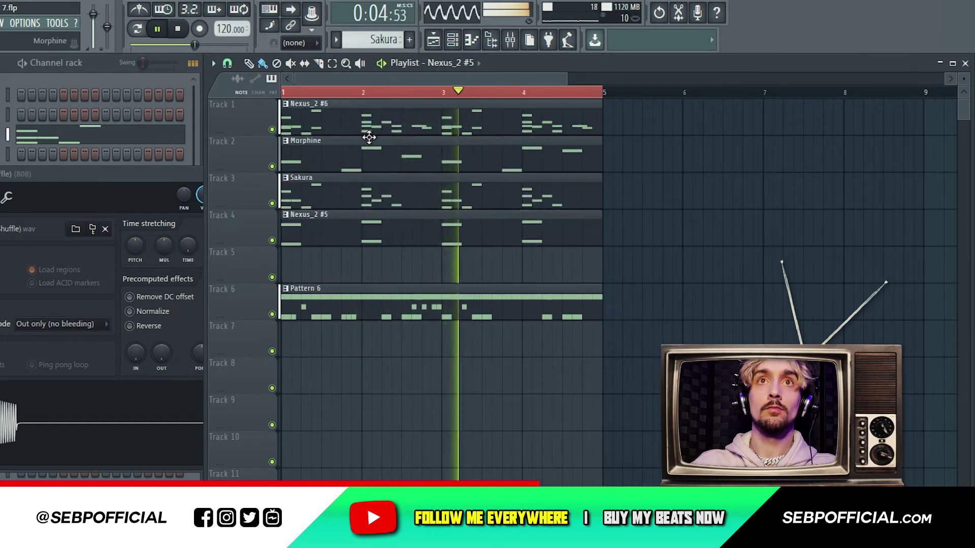
Place the 808 clip on Track 6 and the drum pattern on Track 8, and split the drum pattern by channel.
drag(361, 304, 355, 484)
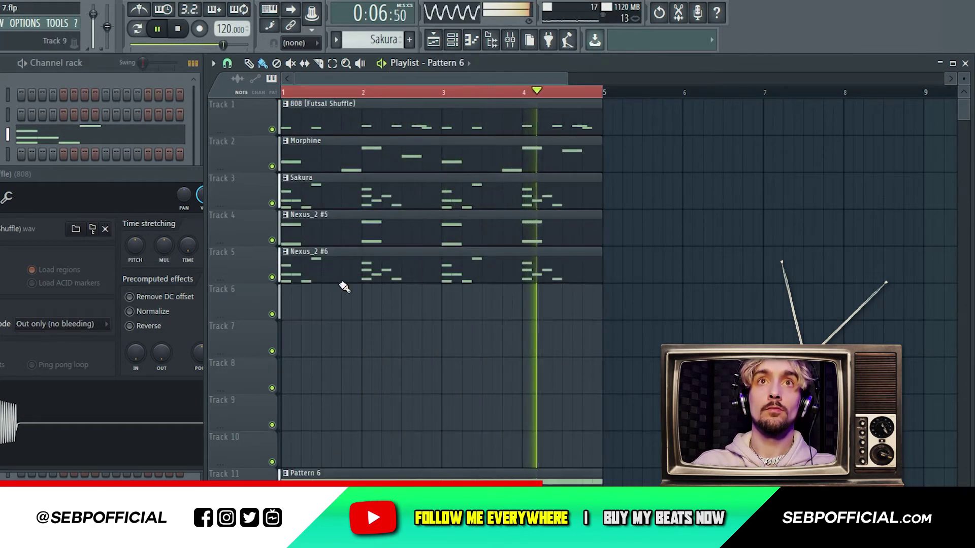
drag(330, 117, 310, 305)
drag(366, 475, 342, 366)
click(375, 379)
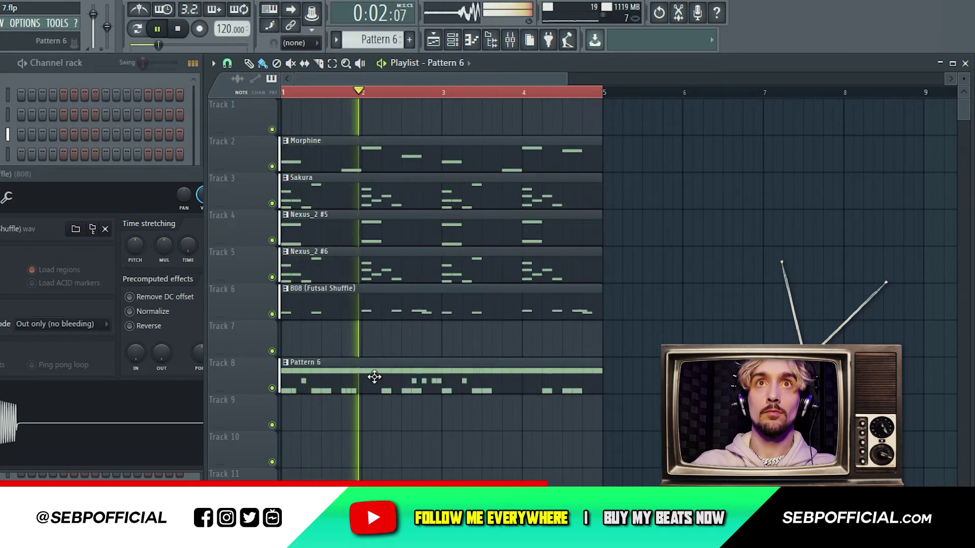
right_click(382, 46)
click(500, 198)
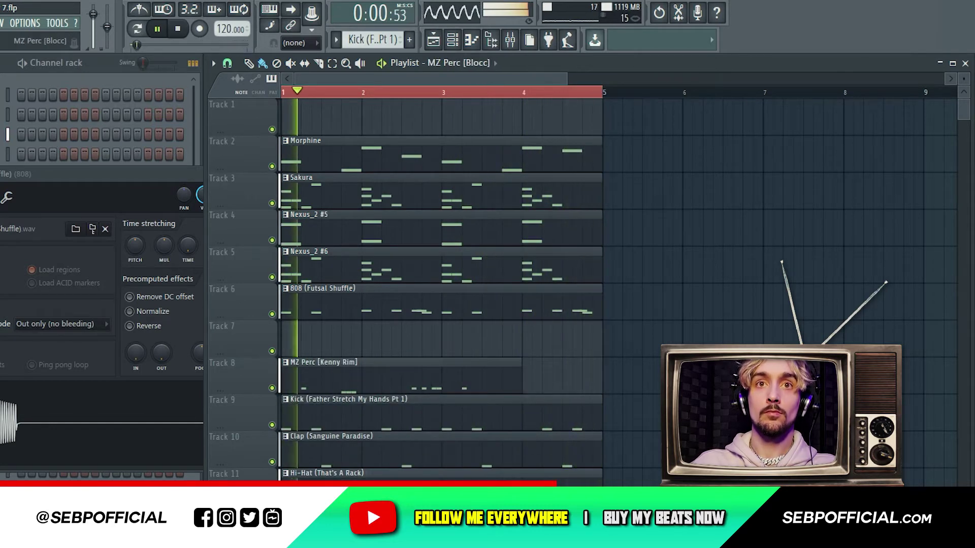
Remove the MZ Perc [Kenny Rim] clip from Track 8 and make MZ Perc [Animals] the active playlist clip.
right_click(352, 386)
key(Down)
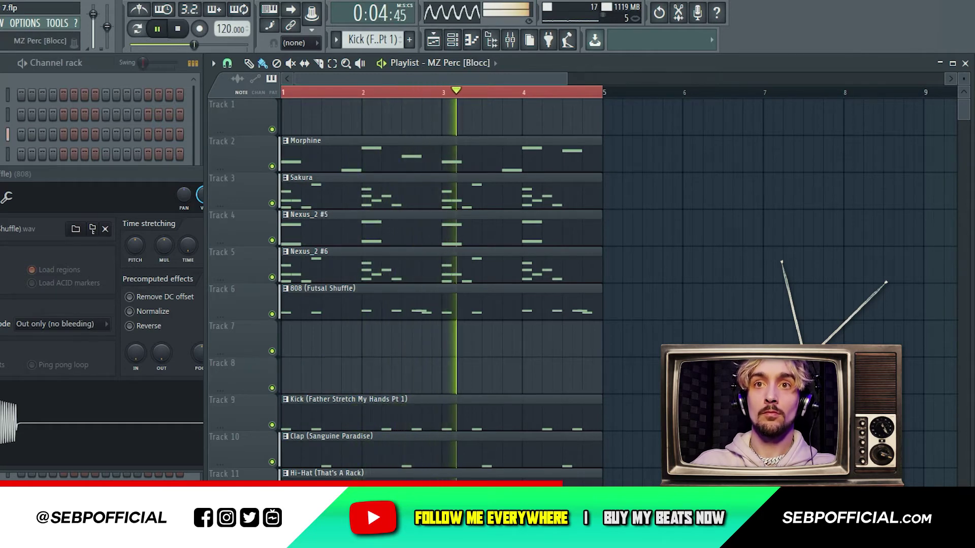
key(Down)
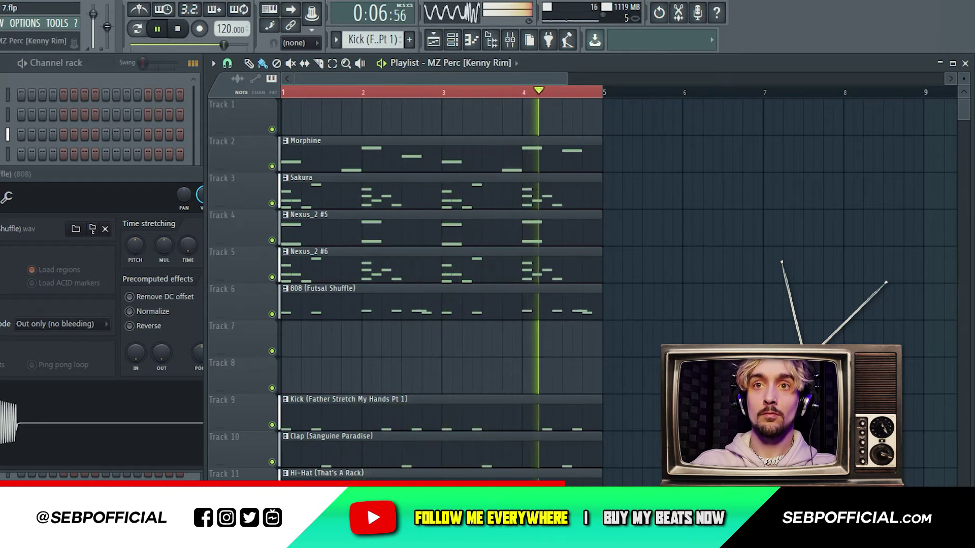
key(Up)
key(Up)
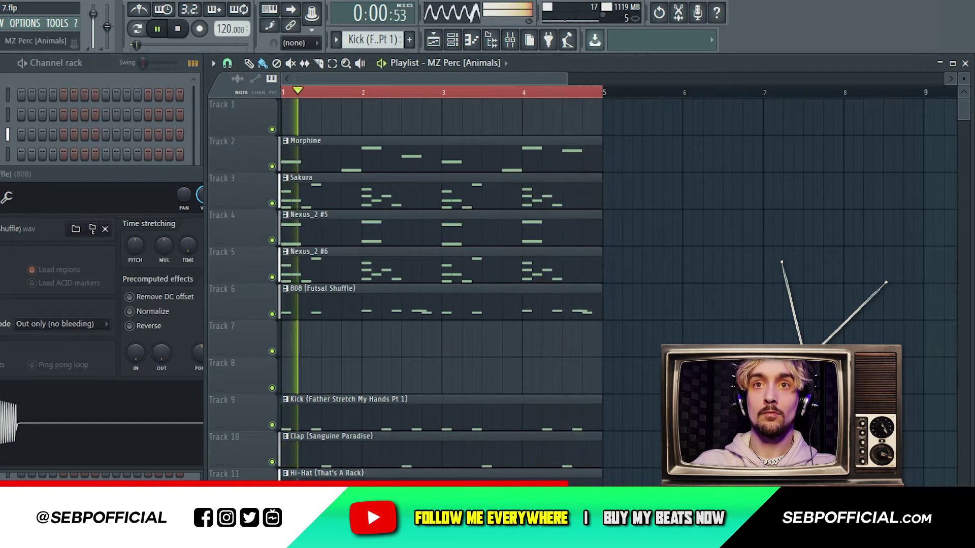
Select all melody, 808 and drum clips and duplicate them until the arrangement fills 16 bars.
drag(367, 360, 391, 547)
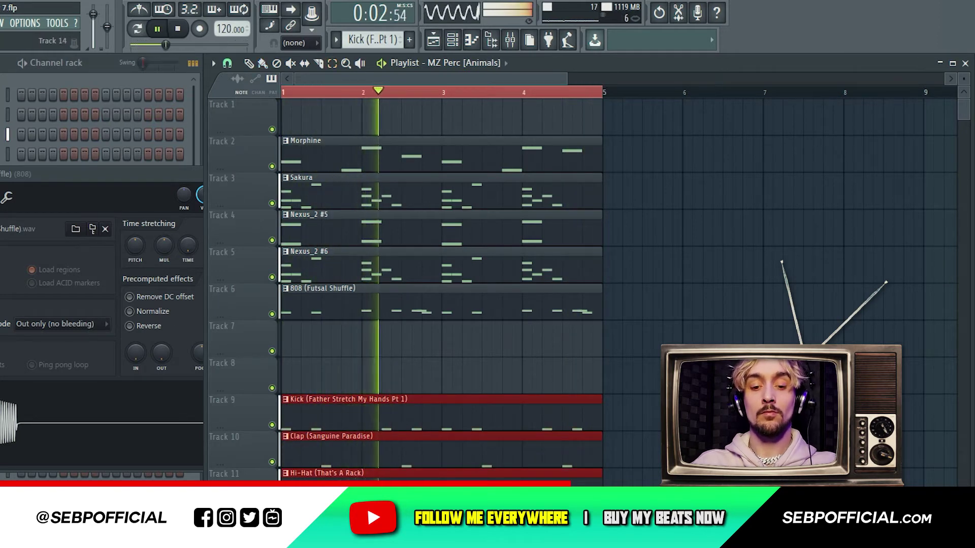
drag(452, 101, 378, 354)
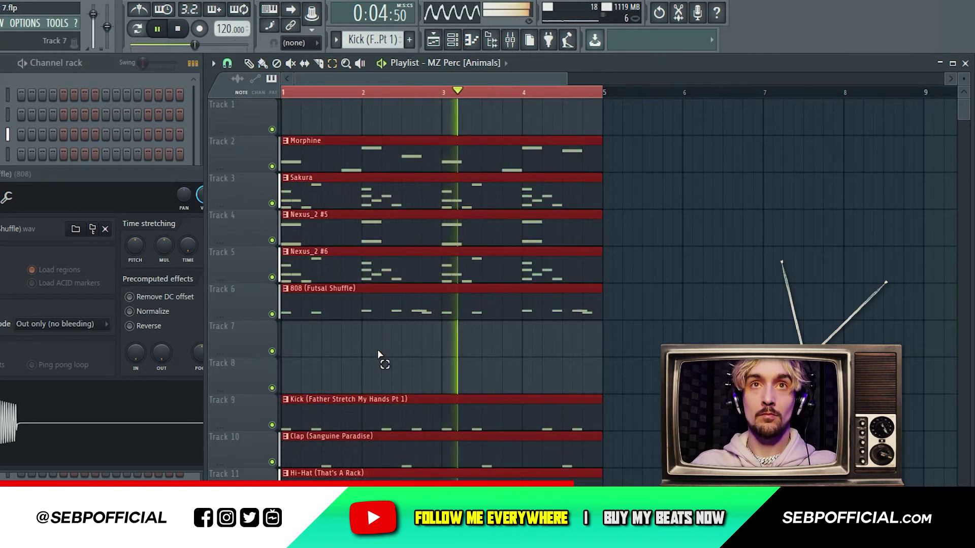
key(ctrl+b)
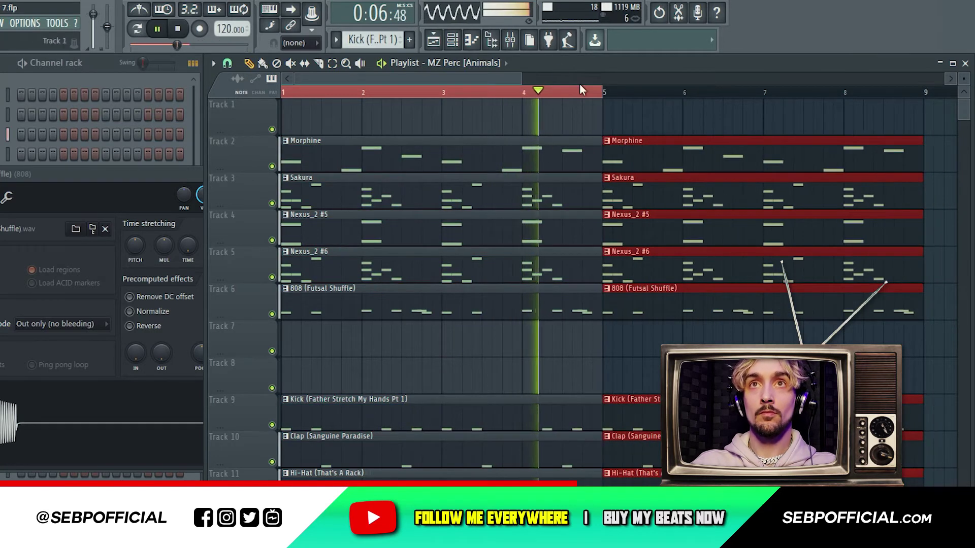
drag(521, 79, 943, 78)
key(ctrl+a)
drag(305, 147, 526, 171)
key(ctrl+a)
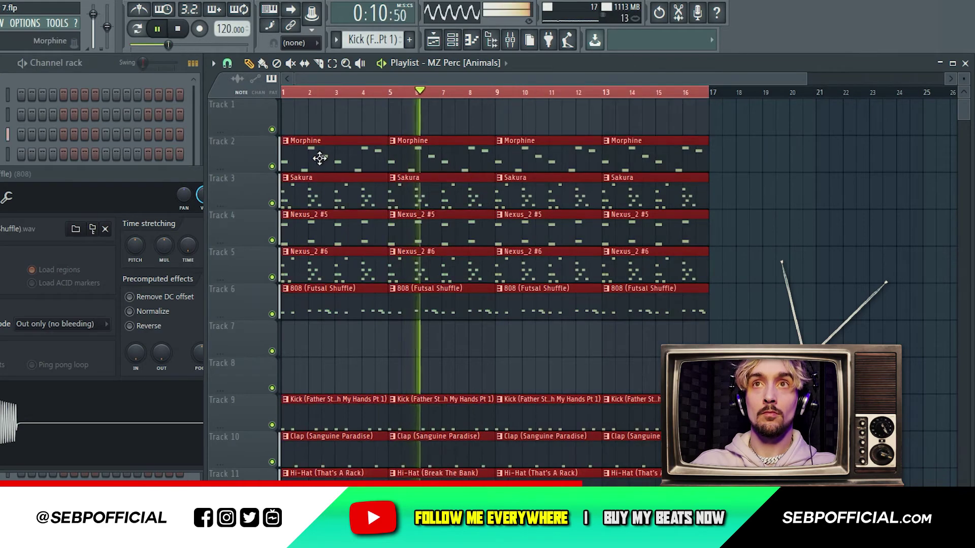
Copy the 16-bar arrangement to bar 17, and copy the resulting 32 bars to bar 33.
drag(320, 158, 744, 166)
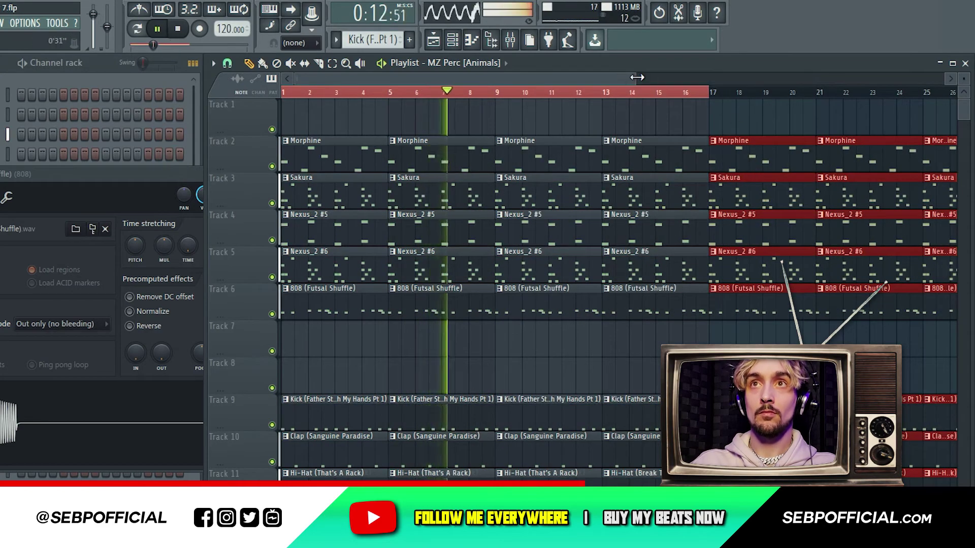
drag(637, 79, 946, 81)
key(ctrl+a)
drag(317, 155, 734, 159)
Check the levels in the mixer, select the Rim track, and return to the playlist.
click(510, 39)
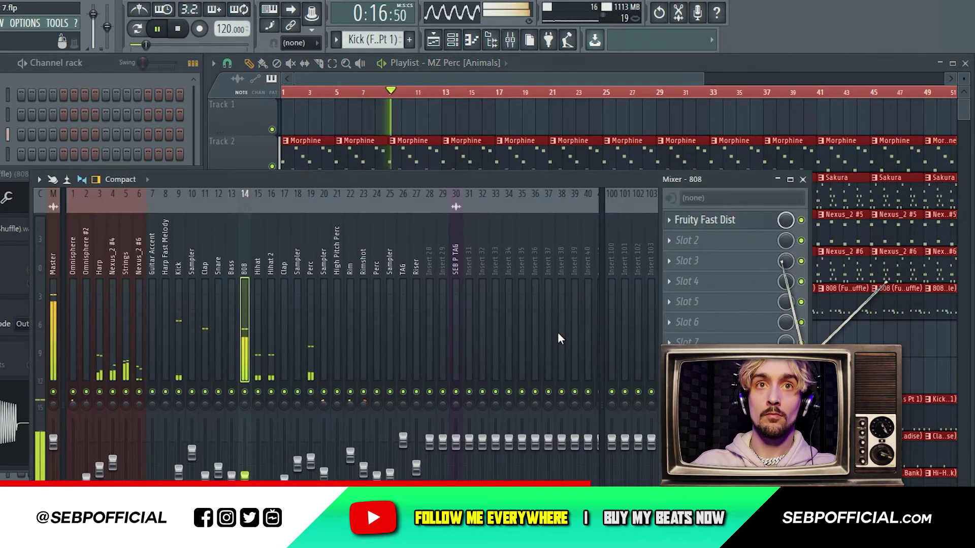
click(350, 416)
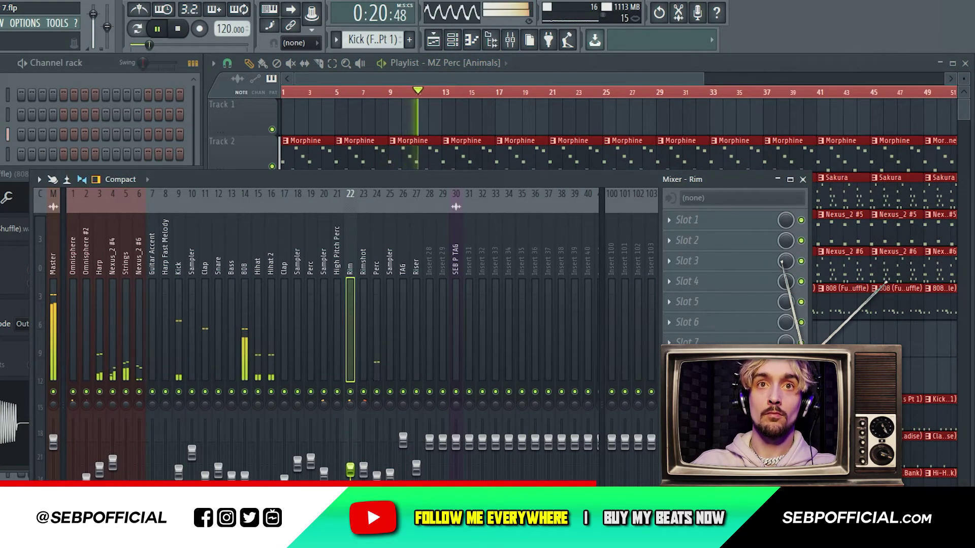
click(593, 78)
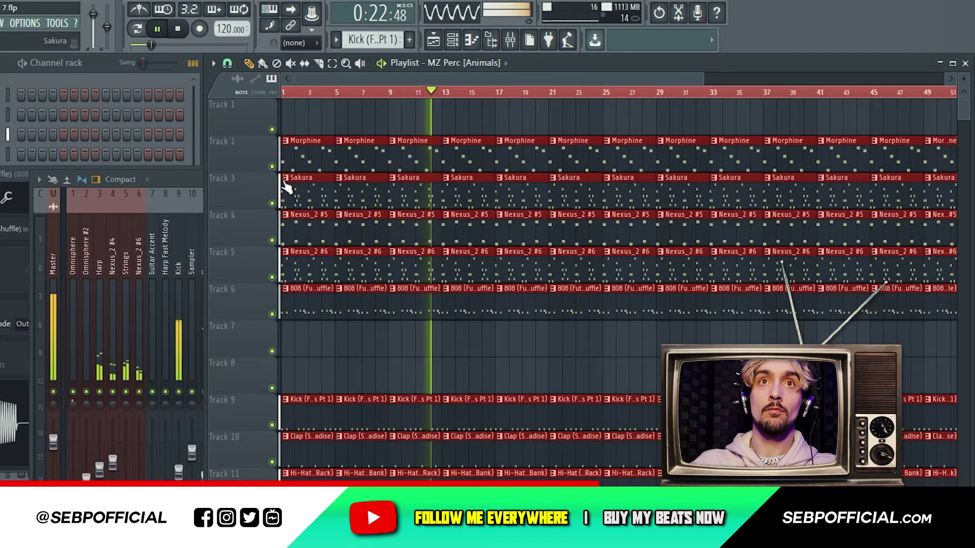
Solo the Nexus_2 #6 track from the start and briefly audition it together with the Nexus_2 #5 track.
key(space)
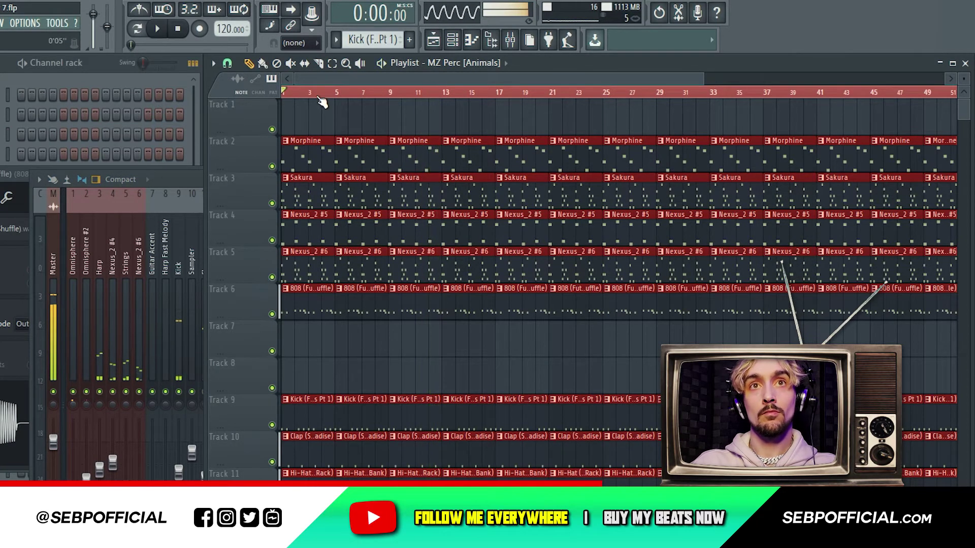
key(space)
ctrl+click(272, 277)
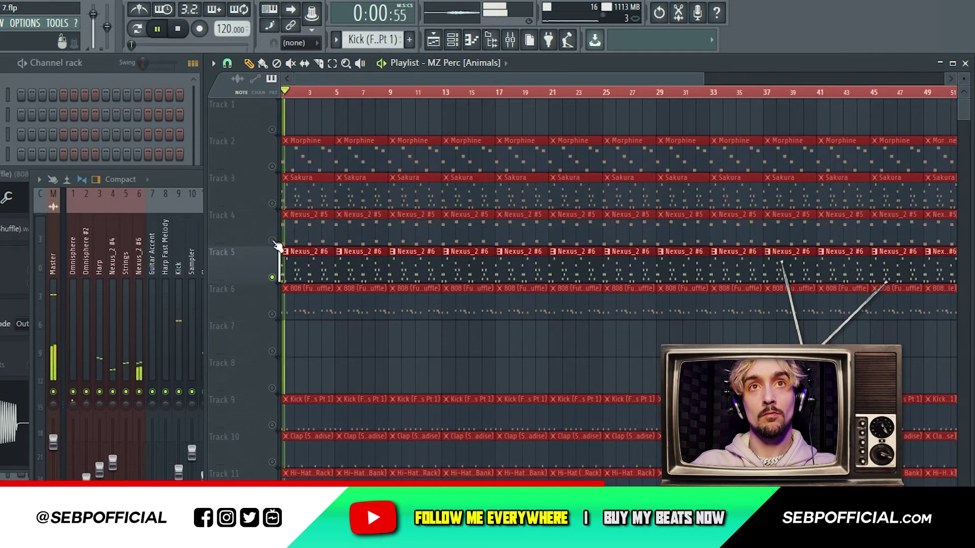
click(273, 240)
key(space)
key(space)
click(272, 241)
Enable the Sakura and Morphine tracks, mute the Nexus_2 #6 track, and audition the combination from the start.
click(272, 204)
key(space)
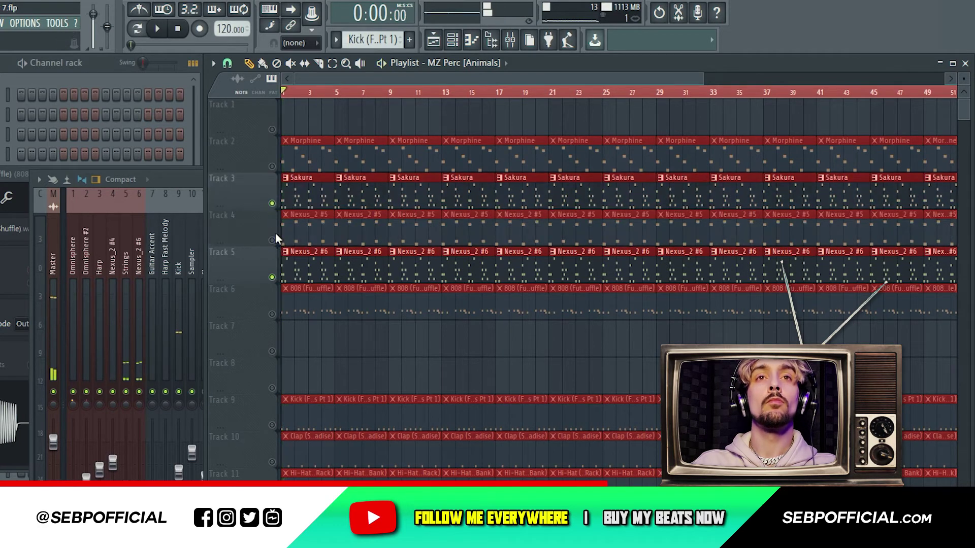
key(space)
click(272, 278)
key(space)
click(272, 167)
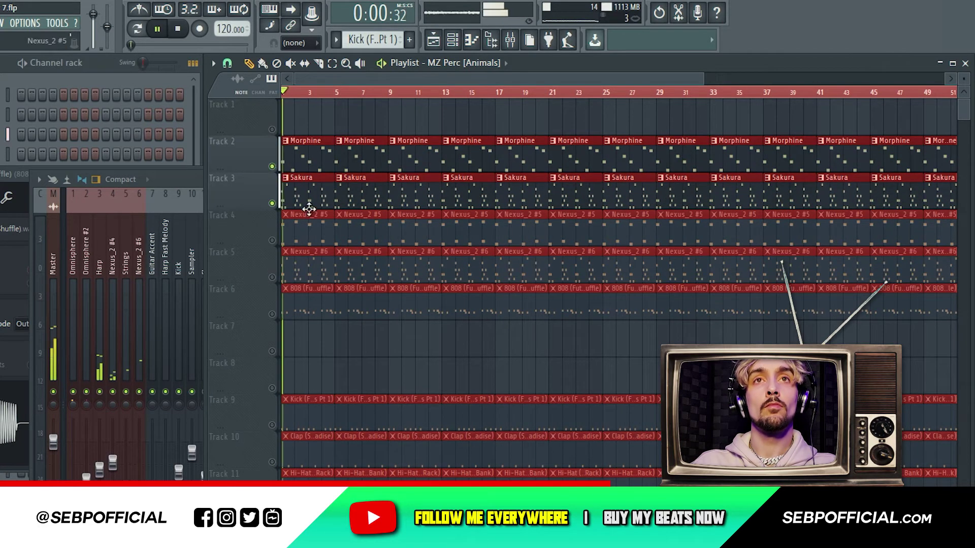
Delete the first Nexus_2 #5 clip from bars 1 to 4 and unmute Track 4.
click(342, 120)
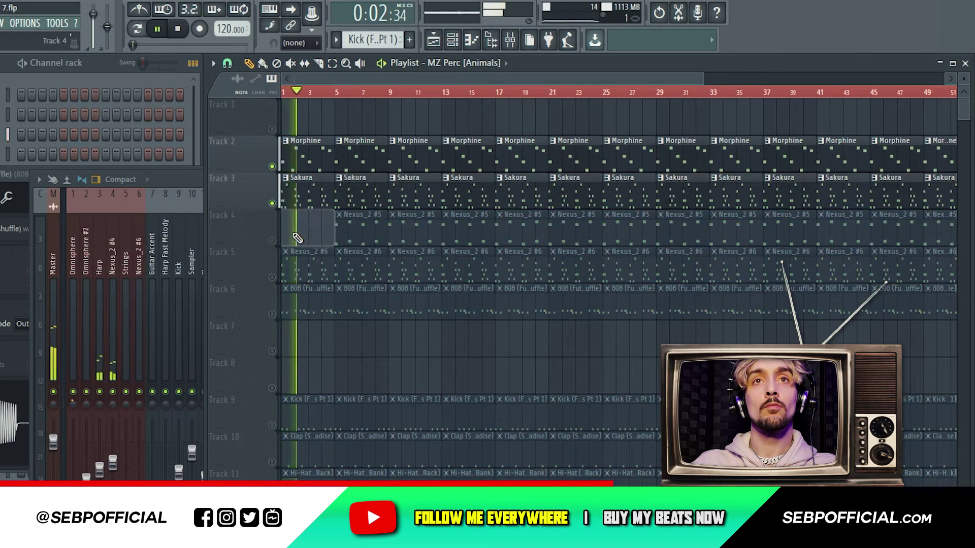
right_click(290, 237)
click(272, 240)
Select the empty Pattern 13, place its clip on Track 1 at bar 4, and unmute that track.
drag(388, 19, 383, 46)
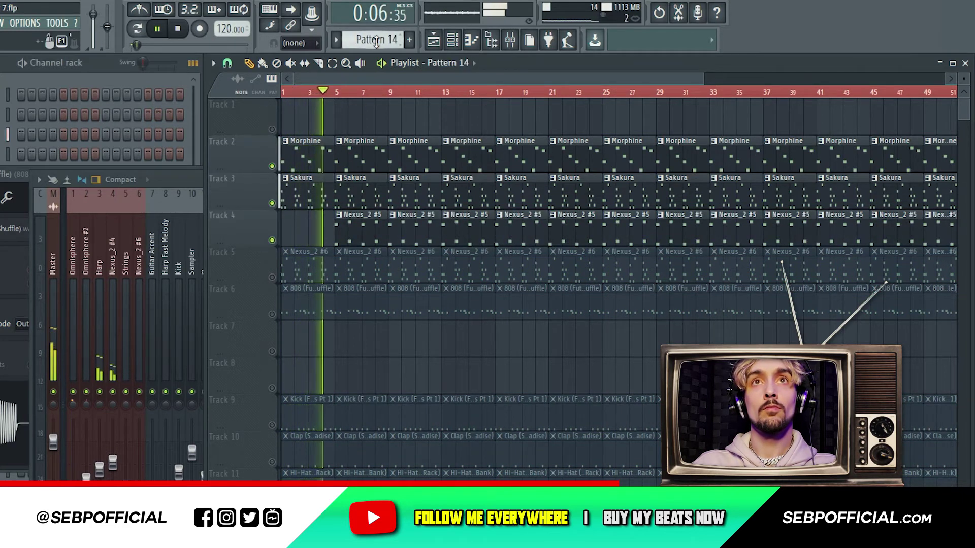
scroll(375, 40, up, 1)
key(space)
key(space)
click(326, 112)
click(273, 130)
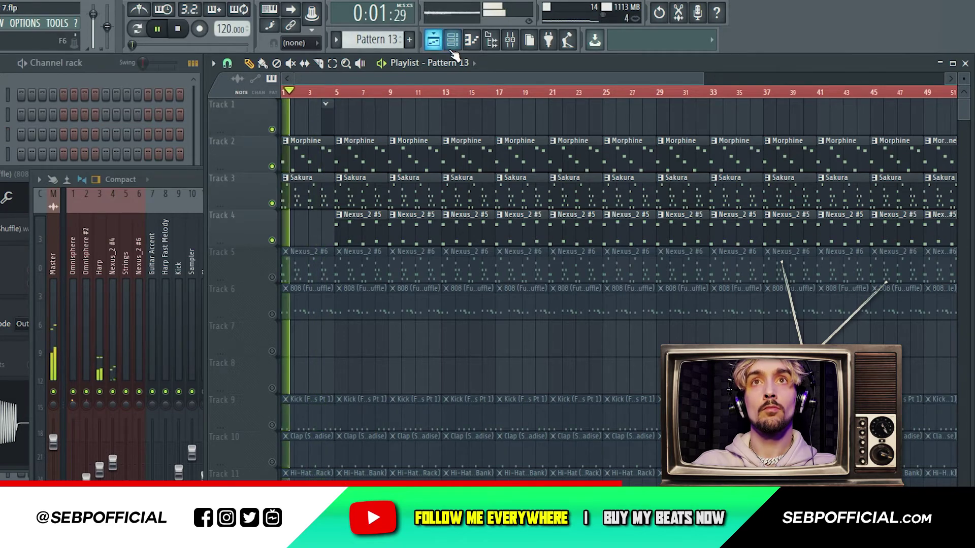
Open Pattern 13's piano roll, switch it to the 01- SEB P Tag channel, and restart playback.
click(453, 41)
click(472, 40)
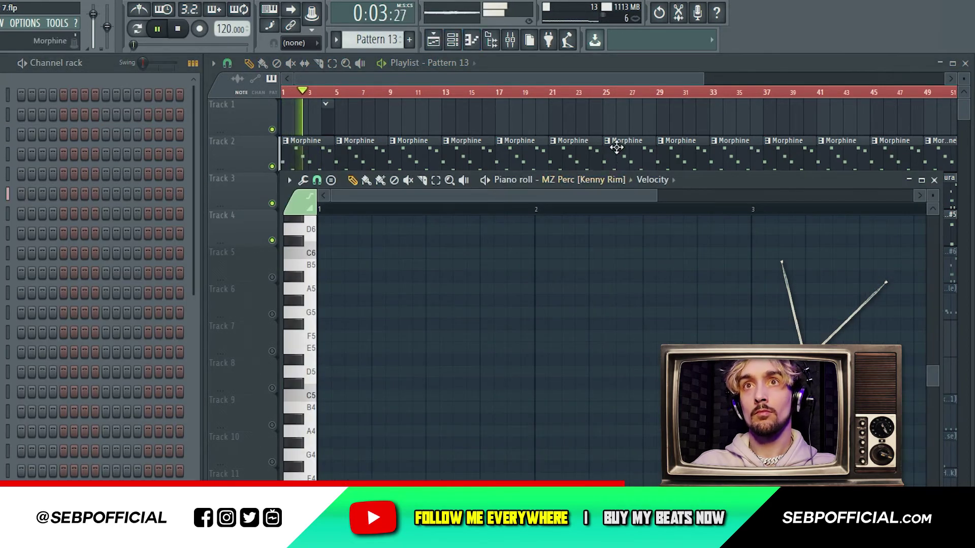
click(604, 180)
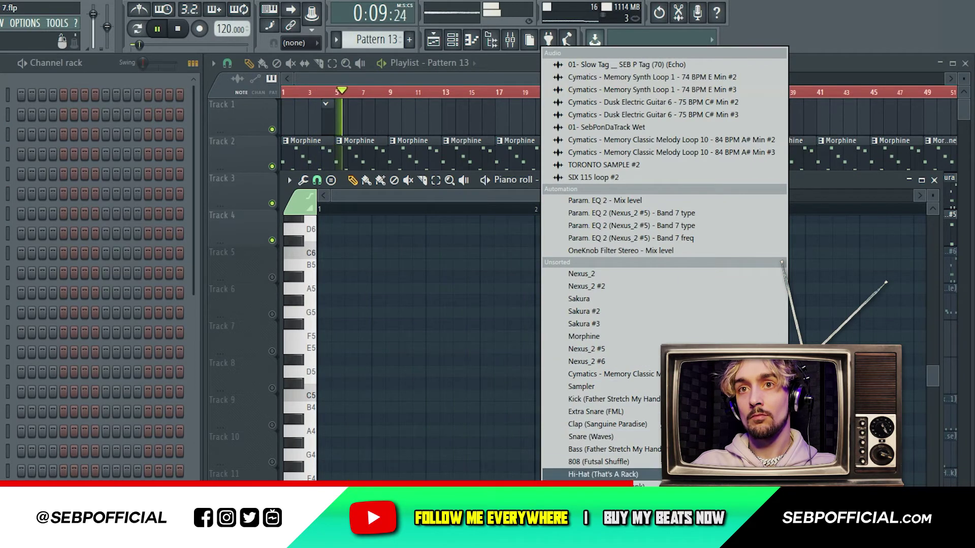
click(417, 239)
key(space)
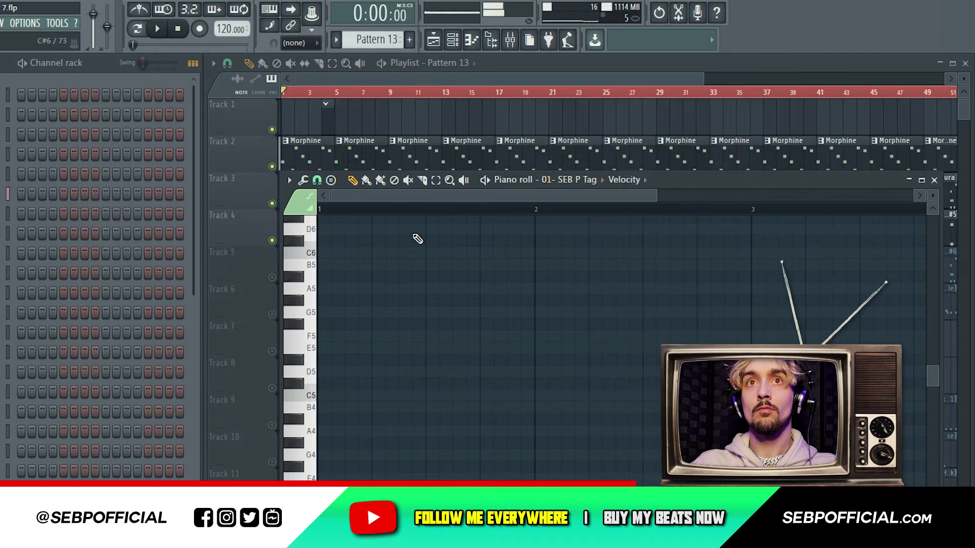
key(space)
Place a short A#4 tag note in the second half of beat 2 in bar 1 and audition it from bar 4.
click(412, 397)
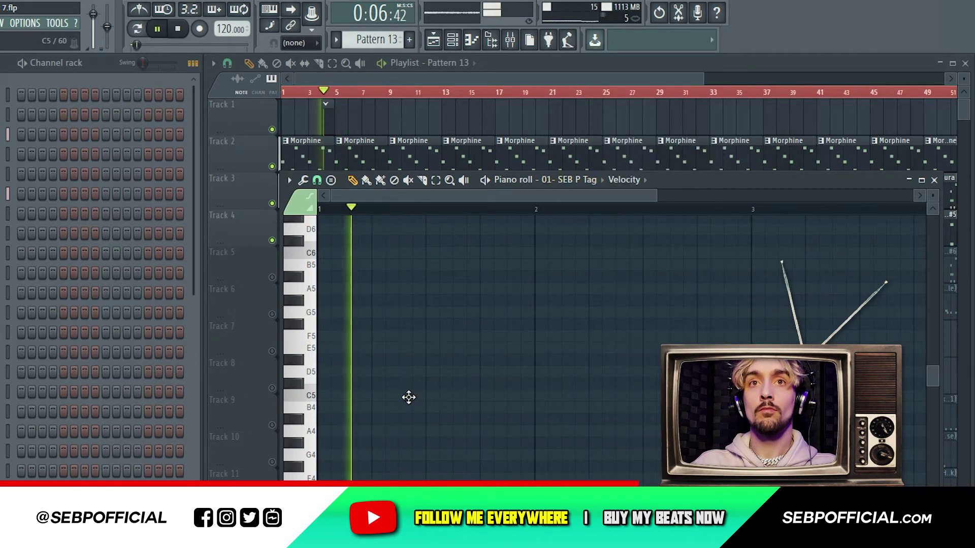
mouse_move(422, 409)
mouse_down()
mouse_move(417, 430)
mouse_move(427, 422)
mouse_up()
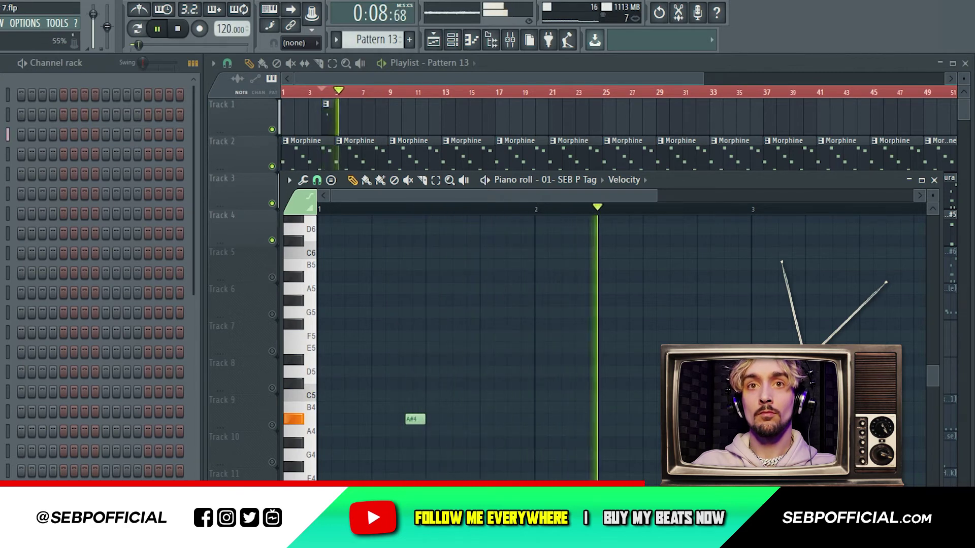
click(320, 92)
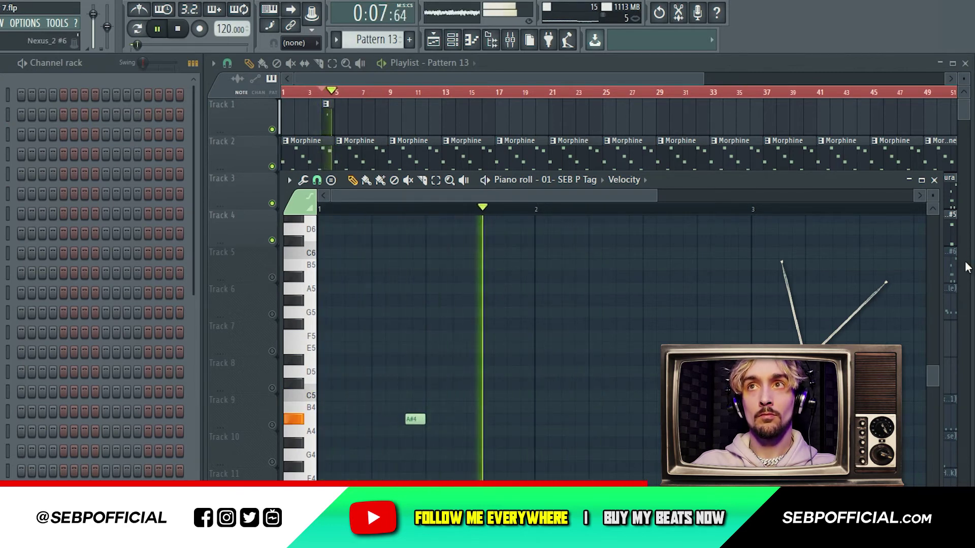
Audition the producer tag note from bar 4 and close the piano roll.
key(space)
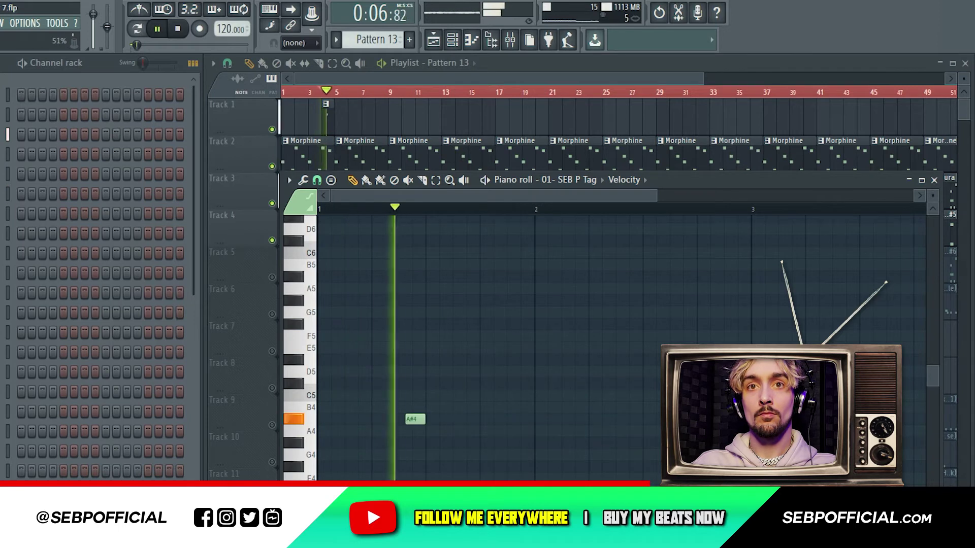
key(space)
key(space)
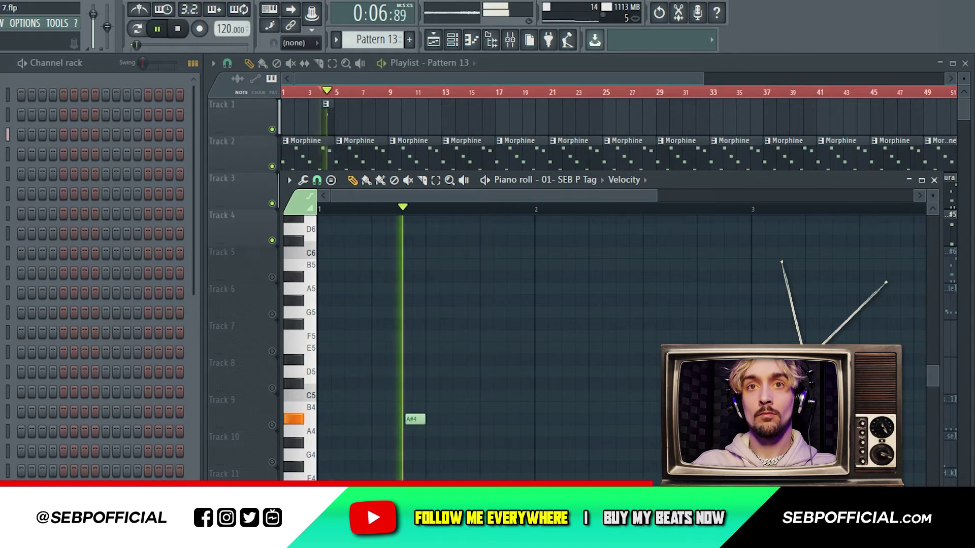
click(934, 178)
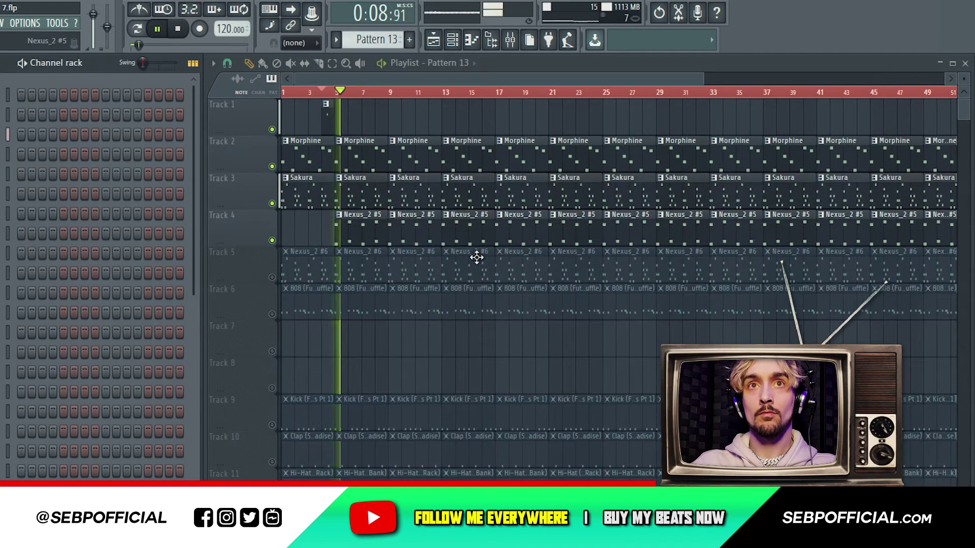
Unmute Track 5, delete its first Nexus_2 #6 clip from bars 1 to 4, and trim the next clip to start at bar 7.
click(273, 278)
right_click(306, 266)
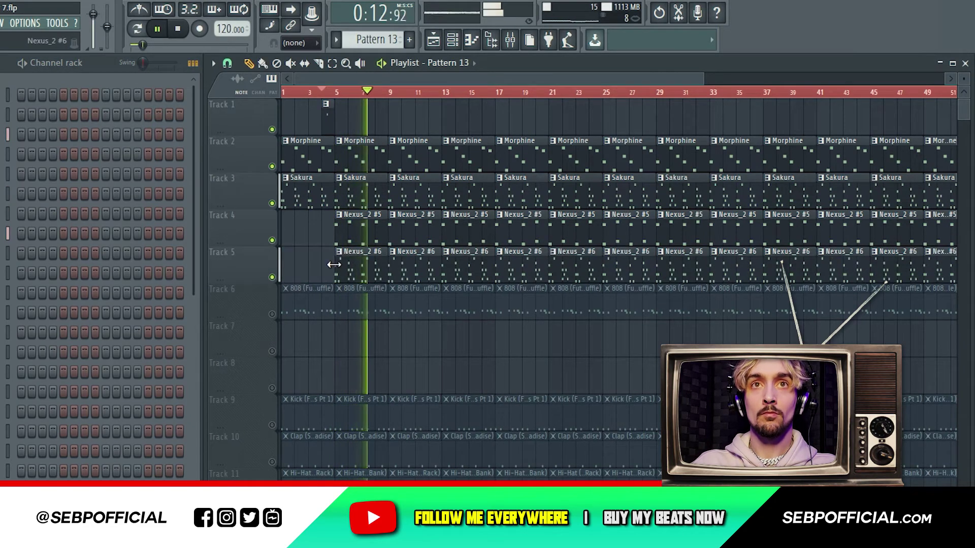
drag(336, 267, 360, 269)
right_click(414, 264)
right_click(419, 229)
right_click(421, 193)
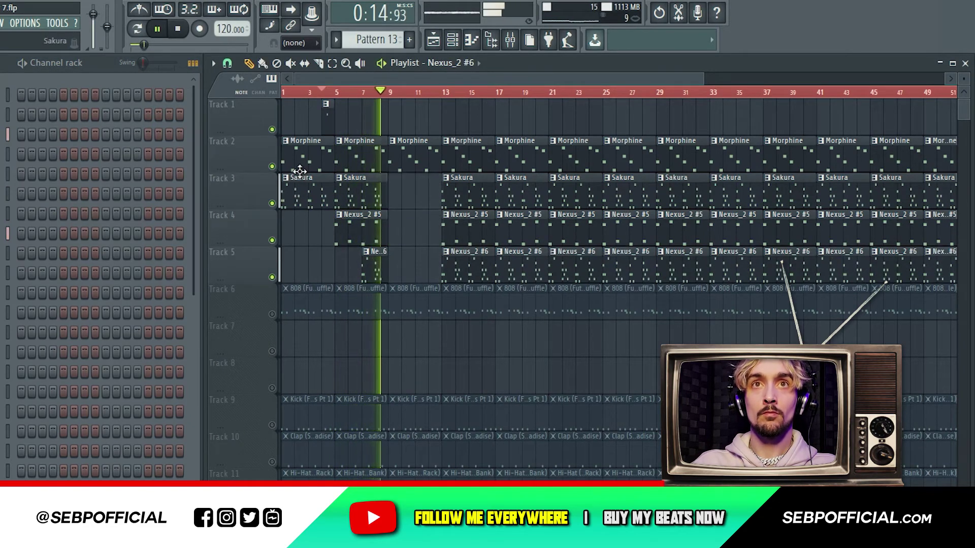
key(ctrl+z)
Delete the Morphine, Nexus_2 #5 and Nexus_2 #6 clips from bars 9 to 16.
right_click(415, 230)
right_click(413, 260)
key(space)
right_click(407, 152)
right_click(455, 154)
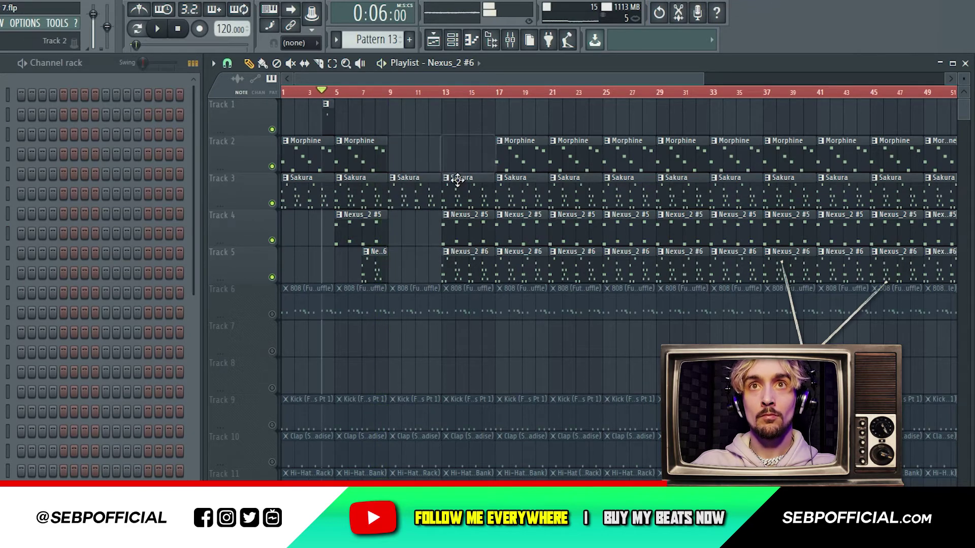
right_click(456, 229)
right_click(455, 267)
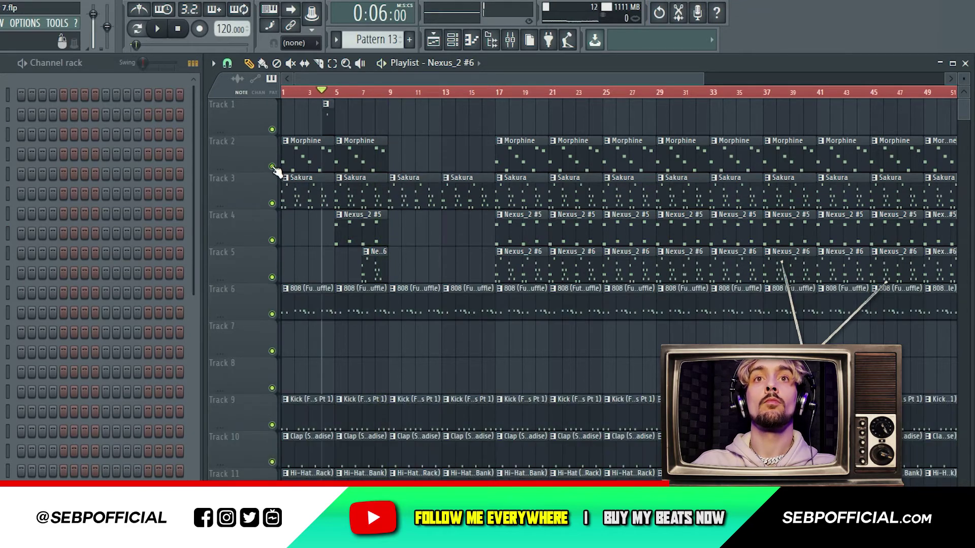
Unmute the remaining tracks and delete the 808 and drum clips from bars 1 to 8 during playback.
key(space)
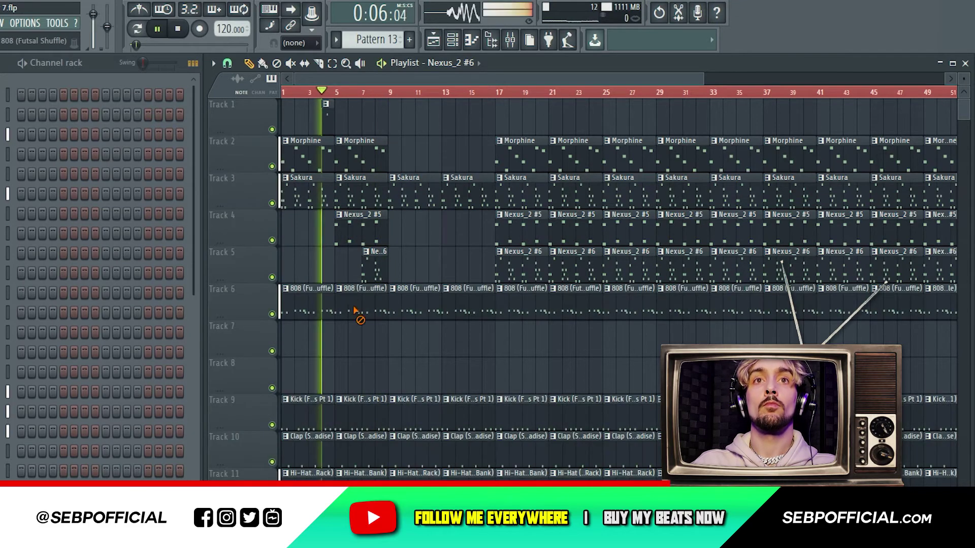
right_click(362, 477)
right_click(362, 442)
right_click(361, 407)
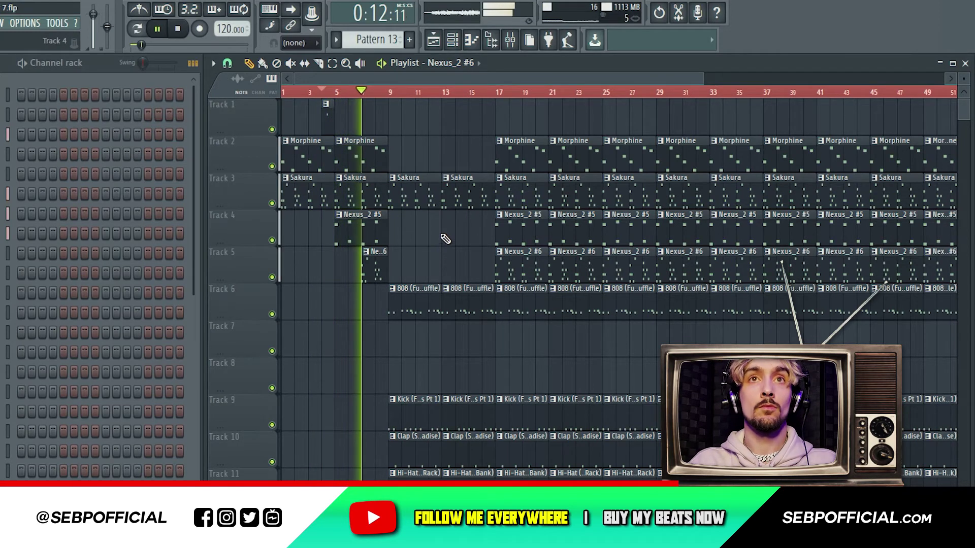
Delete the Track 9 kick clips and Track 11 hi-hat clips from bars 9 to 16.
drag(449, 244, 352, 254)
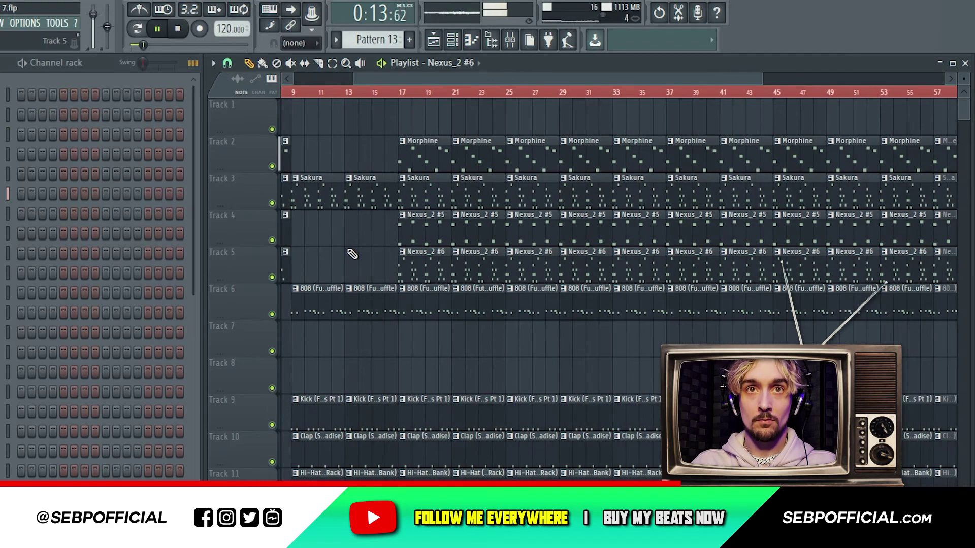
right_click(331, 404)
right_click(372, 417)
right_click(317, 475)
right_click(370, 475)
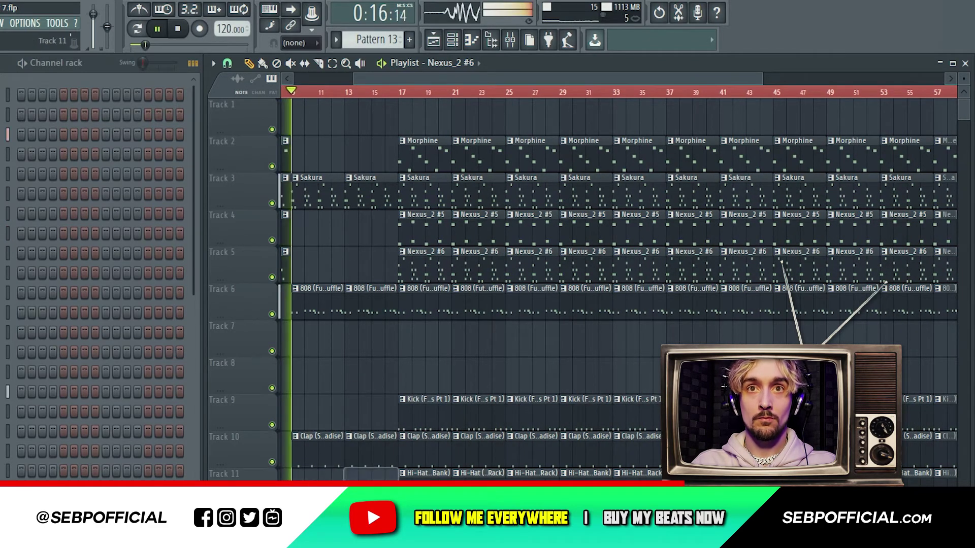
Delete all the hi-hat clips on Track 11 from bar 17 onwards.
drag(408, 472, 455, 349)
click(455, 350)
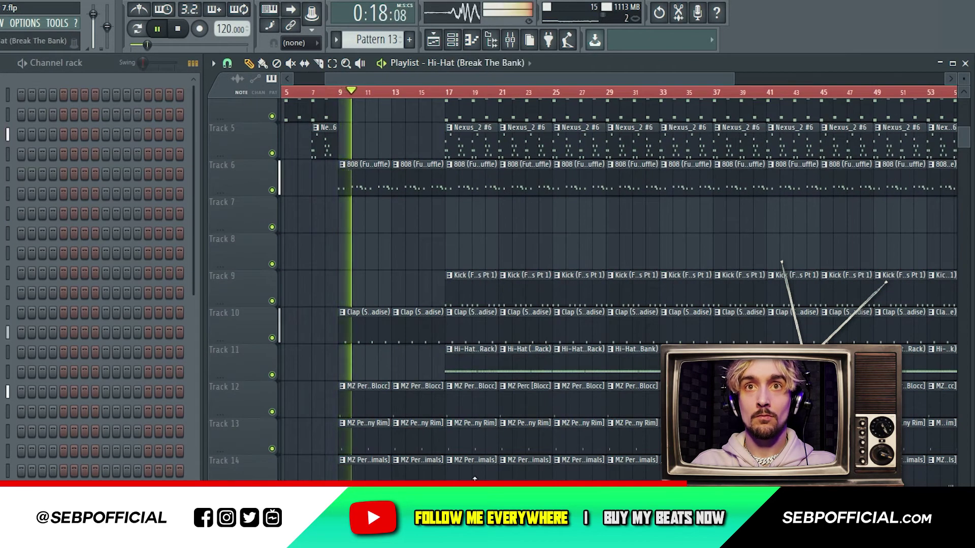
right_click(487, 361)
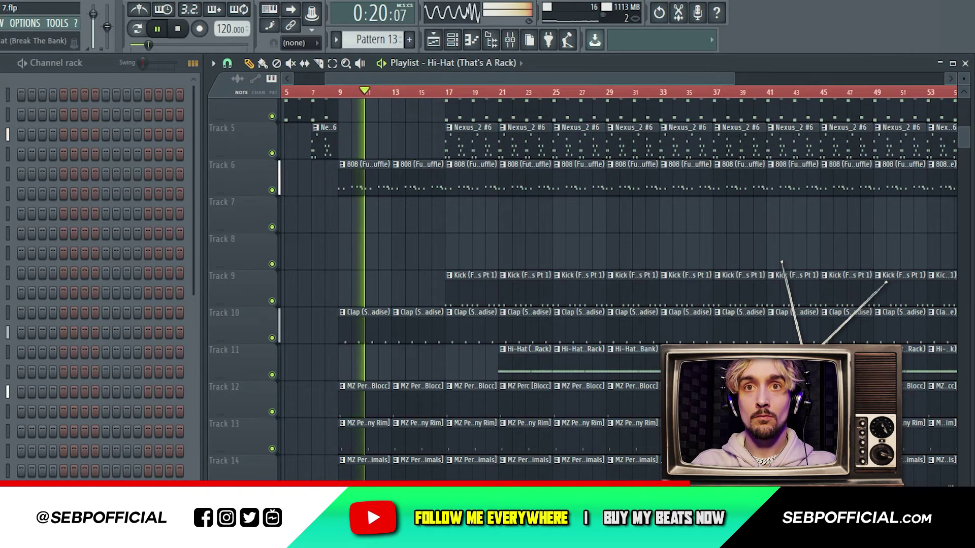
right_click(525, 371)
right_click(579, 370)
right_click(633, 370)
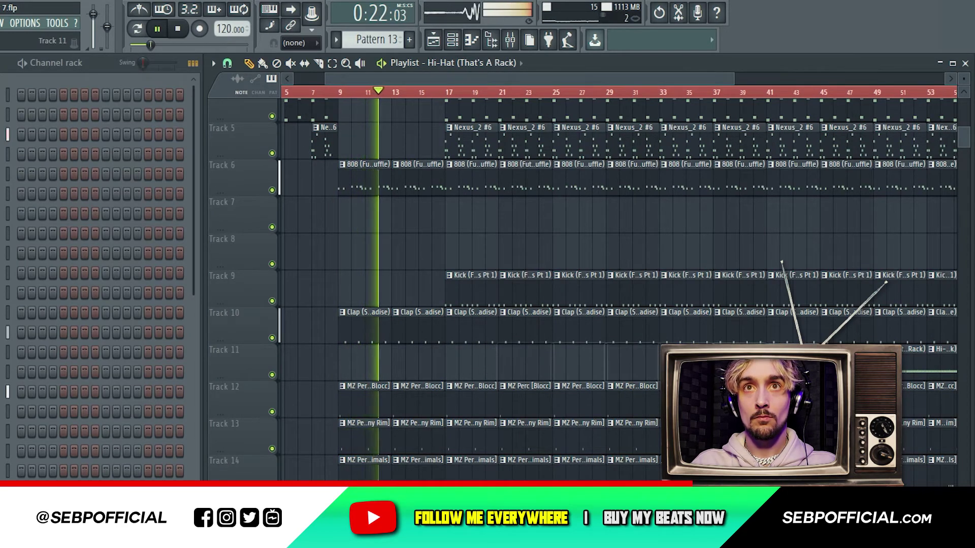
right_click(903, 371)
right_click(934, 371)
drag(929, 371, 955, 279)
mouse_move(576, 449)
mouse_down()
mouse_move(480, 479)
mouse_move(569, 455)
mouse_up()
ctrl+drag(629, 452, 482, 479)
mouse_move(483, 478)
mouse_down()
mouse_move(479, 505)
mouse_move(234, 547)
mouse_up()
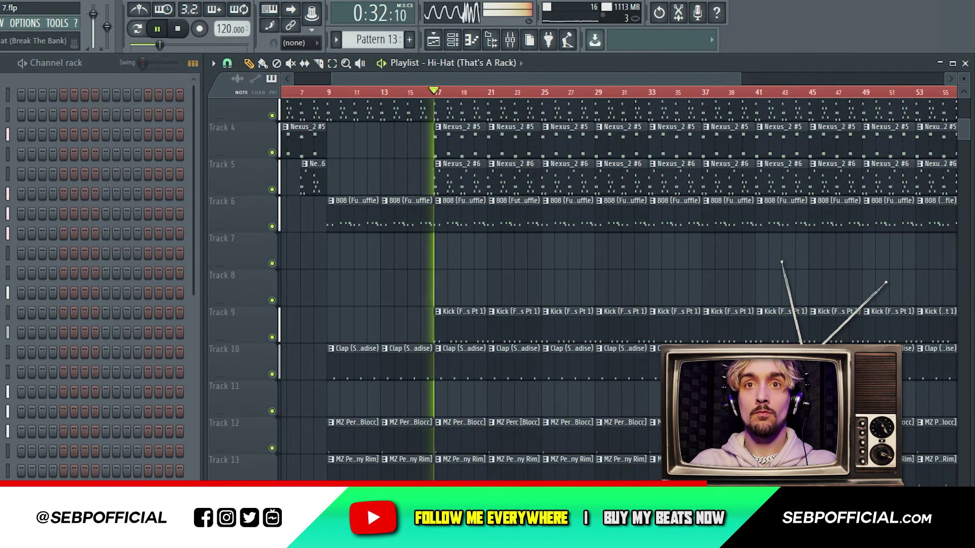
drag(508, 533, 434, 511)
ctrl+drag(477, 547, 437, 528)
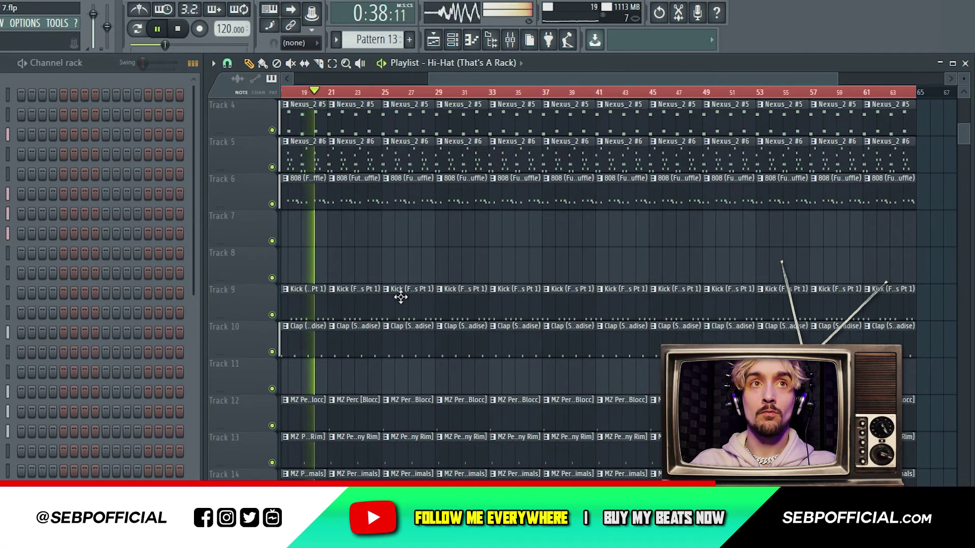
drag(400, 297, 498, 299)
Open the mixer, inspect the levels and the 808 track's effect slots, and return to the playlist.
click(510, 40)
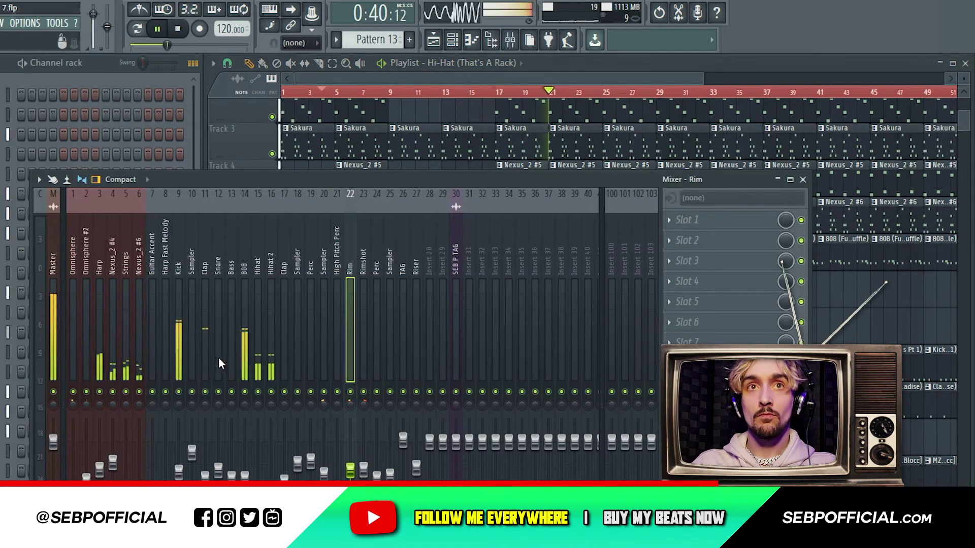
click(247, 318)
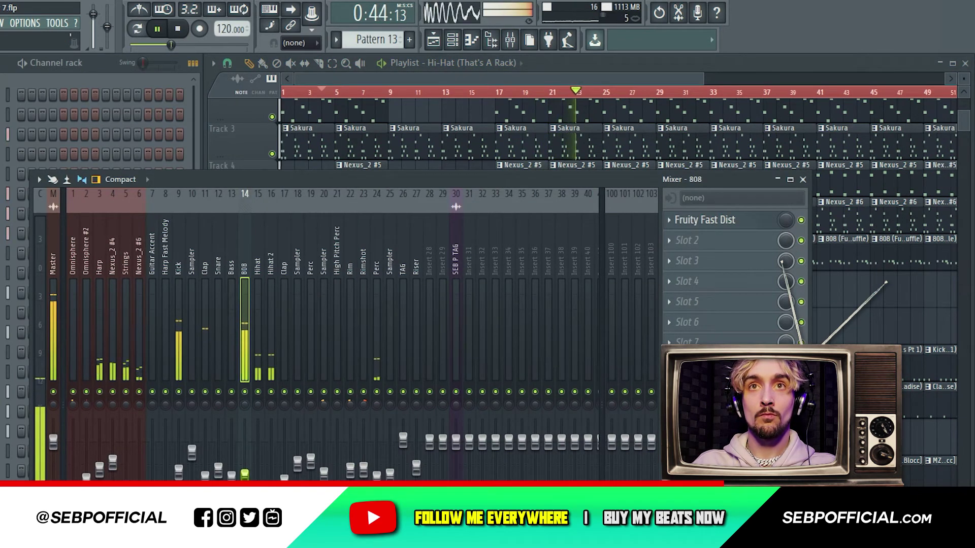
click(651, 75)
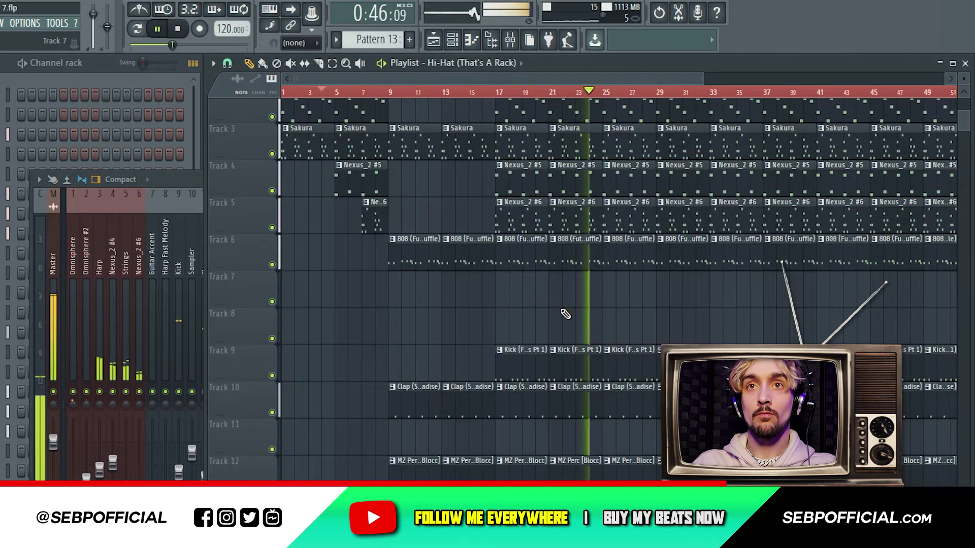
Delete the Nexus_2 #5 and Nexus_2 #6 clips from bars 25 to 32.
drag(664, 264, 627, 461)
right_click(603, 248)
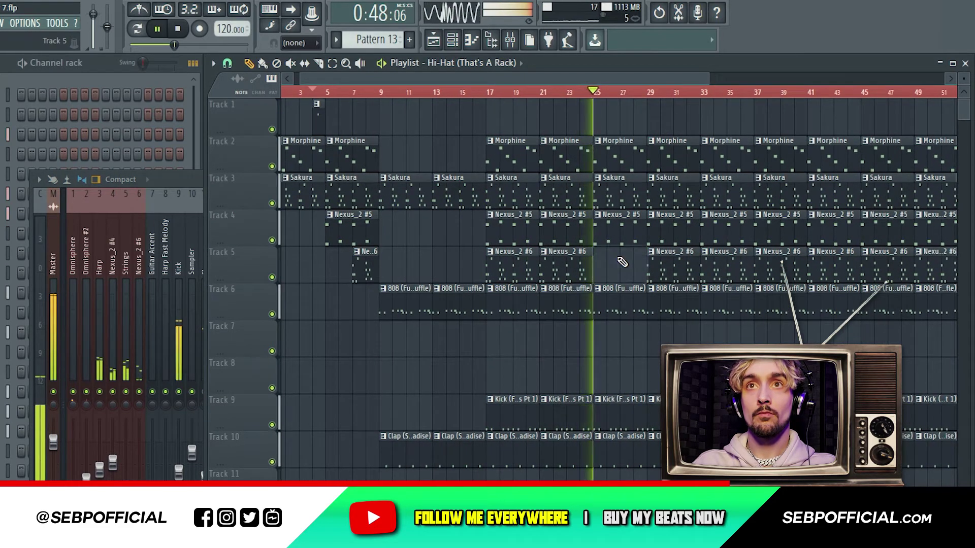
right_click(612, 223)
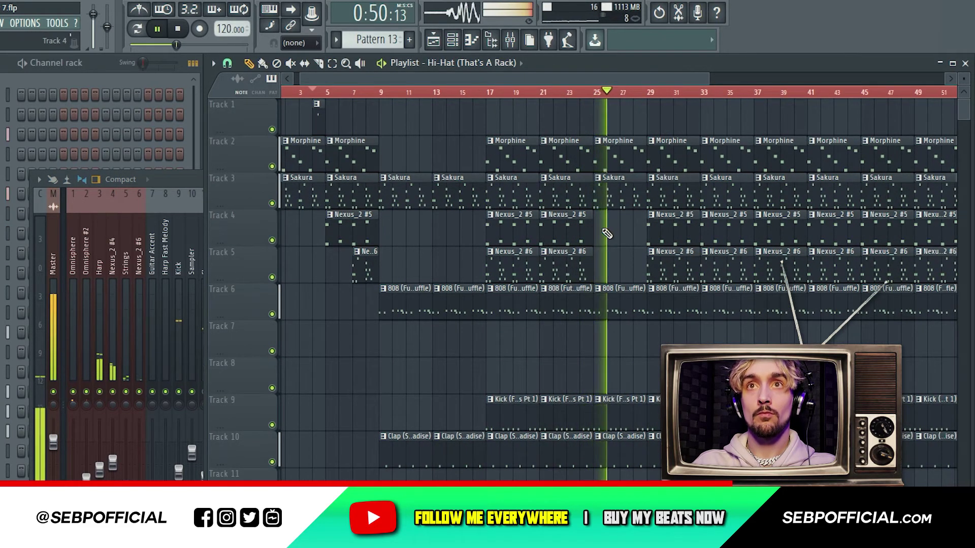
right_click(667, 230)
right_click(668, 263)
Place a Nexus_2 #5 clip on Track 4 at bar 29 and remove the Morphine clip there.
scroll(620, 254, right, 5)
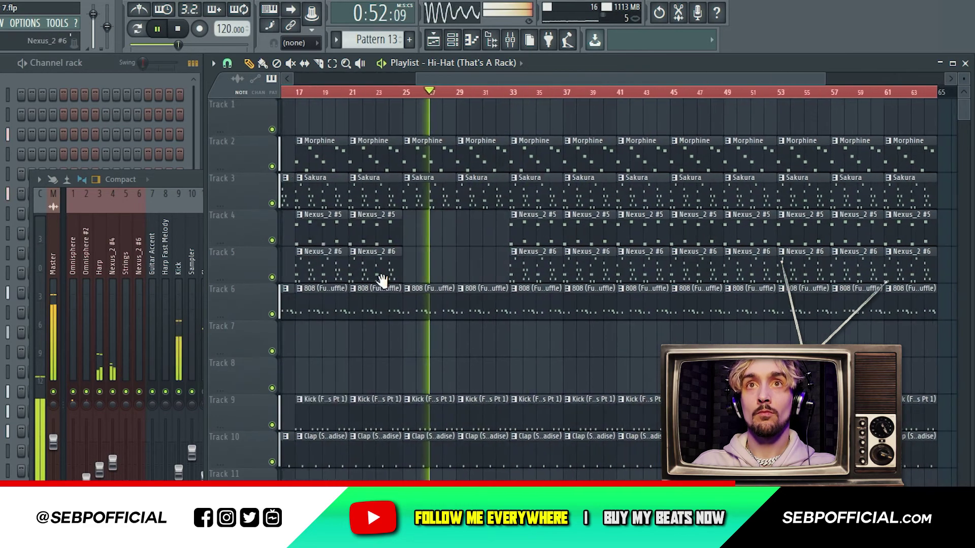
click(529, 221)
click(464, 224)
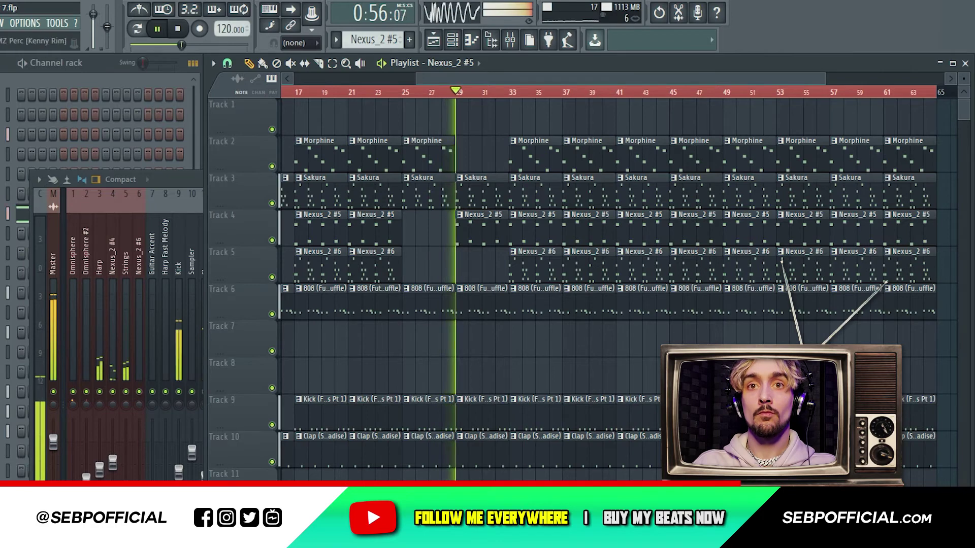
Delete the Track 9 kick clip from bars 37 to 40.
scroll(518, 442, down, 4)
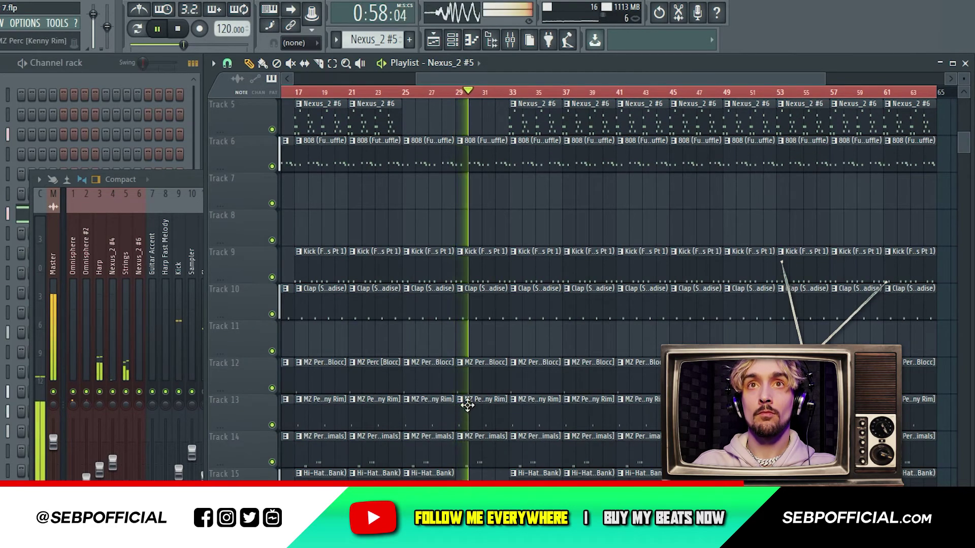
scroll(460, 418, up, 3)
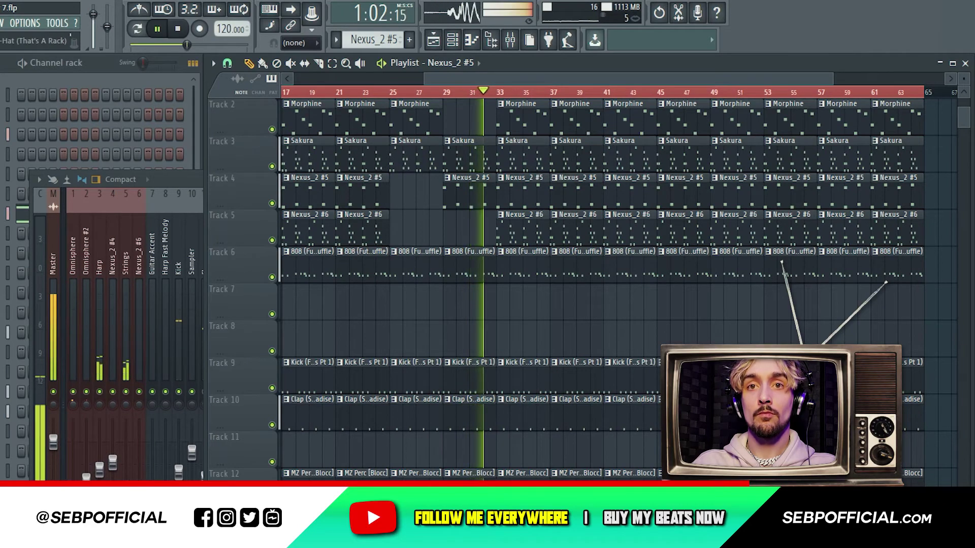
drag(534, 394, 511, 394)
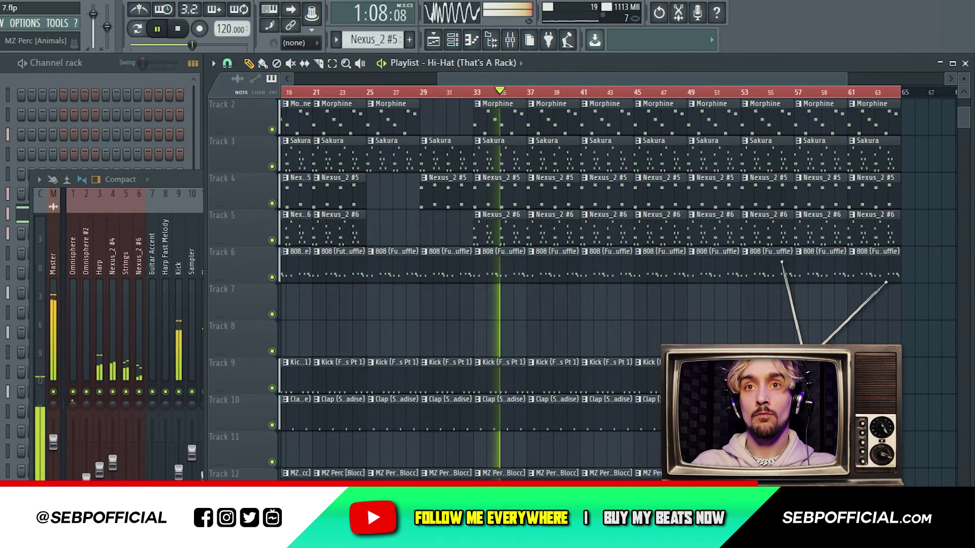
right_click(550, 385)
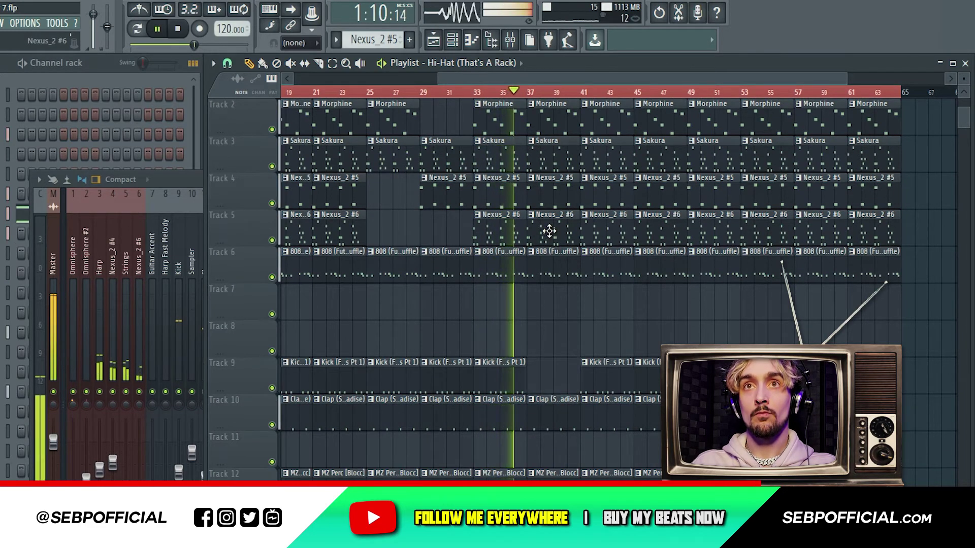
right_click(552, 187)
right_click(559, 155)
right_click(560, 124)
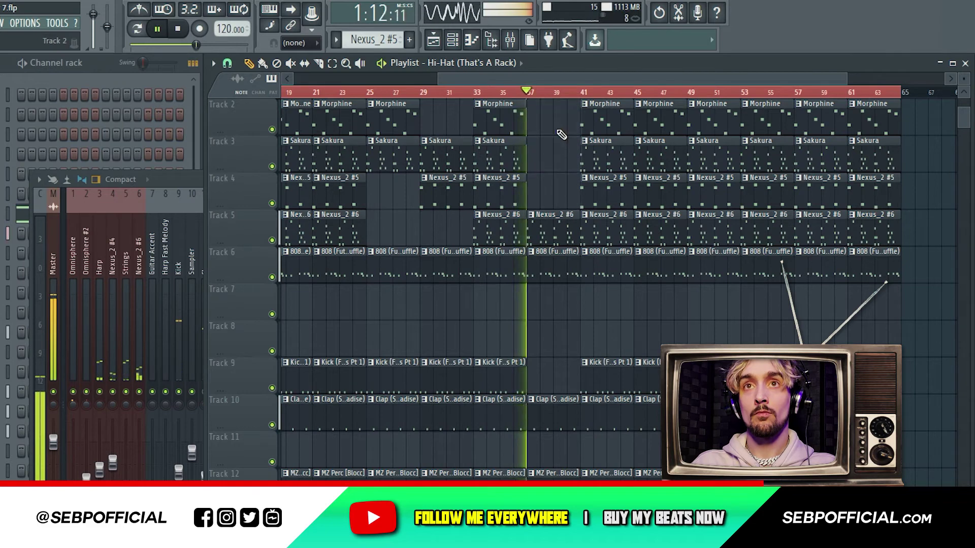
key(ctrl+z)
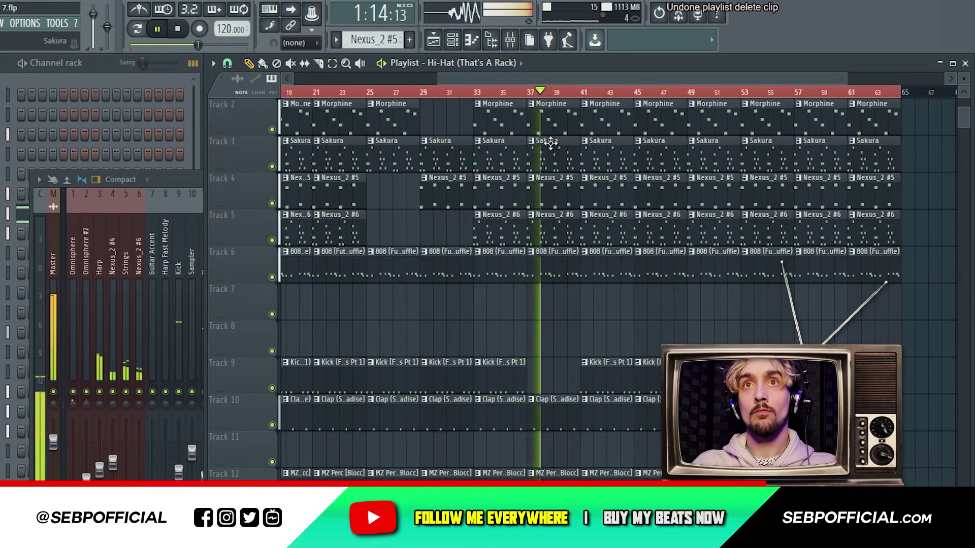
Delete the Morphine clips from bars 37 to 48 and the Nexus_2 #5 clip from bars 37 to 40.
right_click(552, 123)
right_click(557, 196)
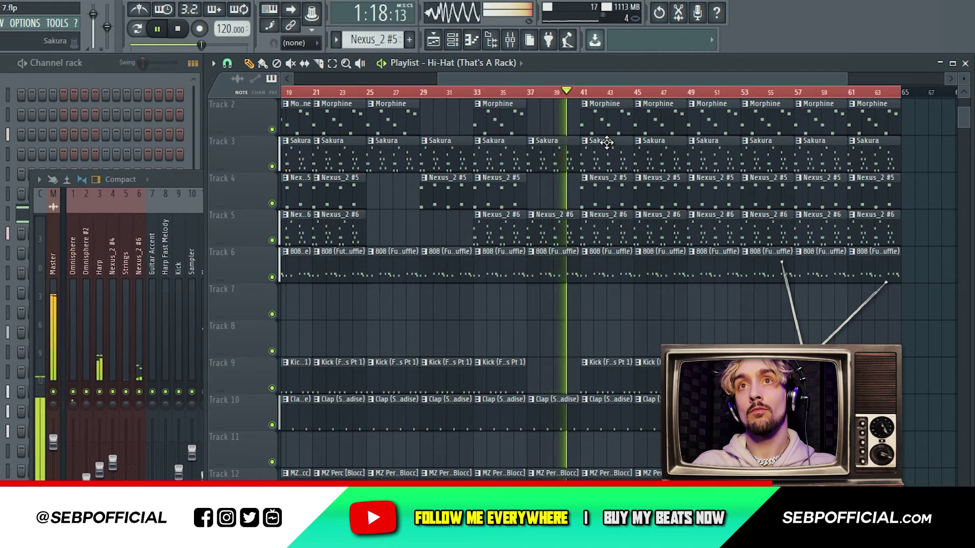
right_click(629, 124)
right_click(652, 124)
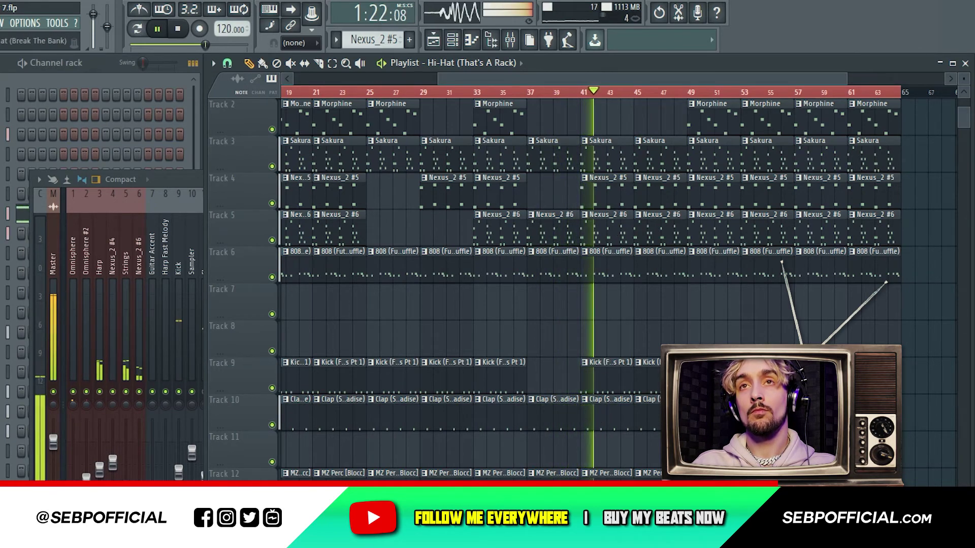
Select the Hi-Hat (Break The Bank) pattern near bar 41 and switch to the Hi-Hat (That's A Rack) pattern.
scroll(589, 284, down, 2)
click(609, 543)
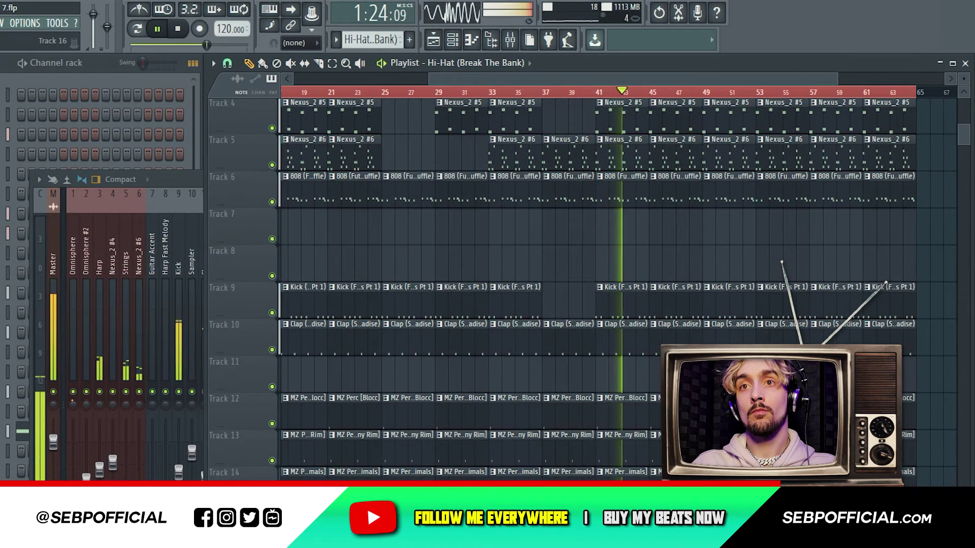
click(610, 541)
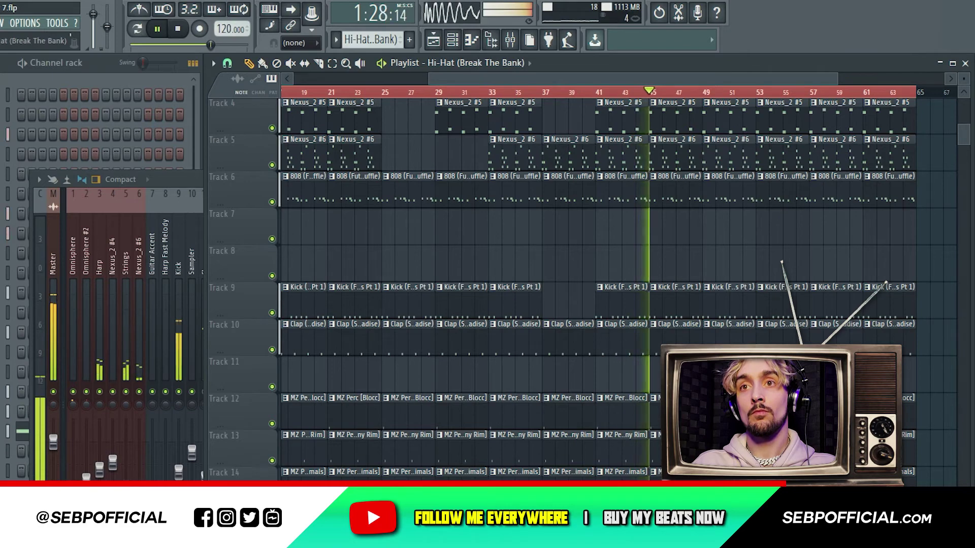
click(609, 545)
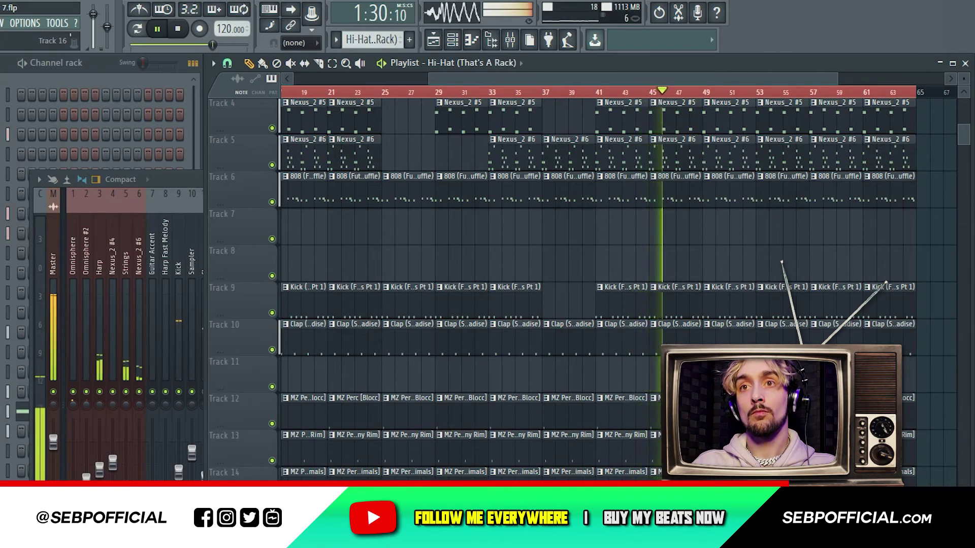
scroll(594, 284, up, 2)
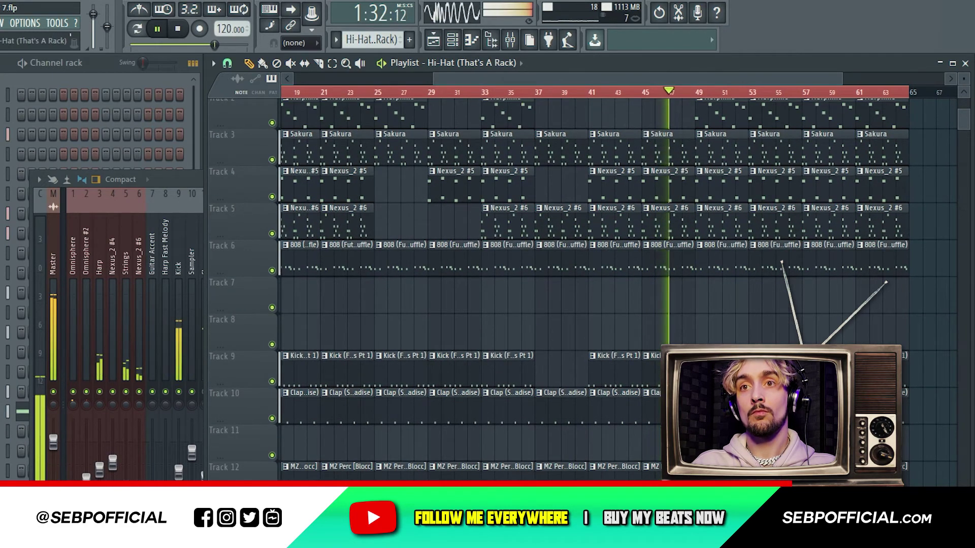
Delete the Morphine and both Nexus_2 clips from bars 49 to 52, and the Track 9 kick clip from bars 45 to 48.
drag(712, 465, 629, 508)
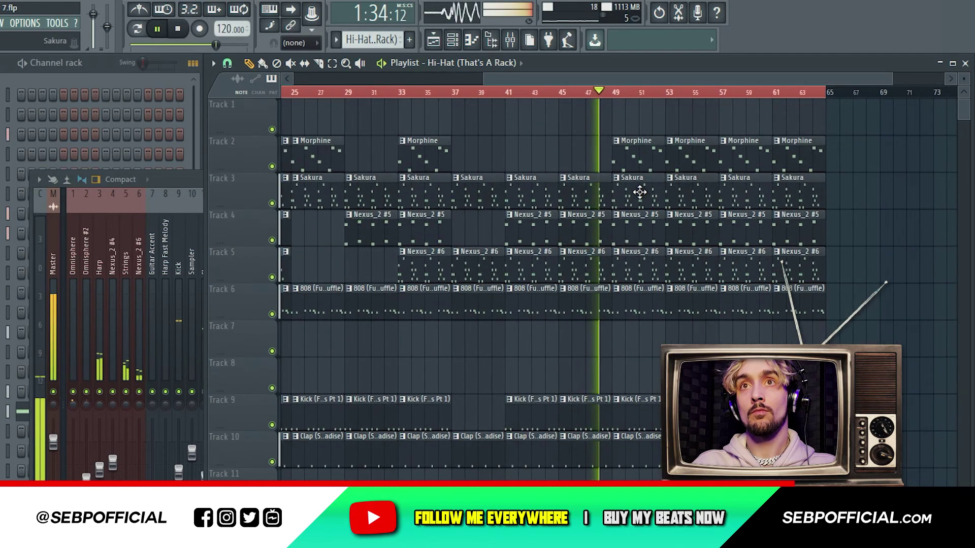
right_click(643, 143)
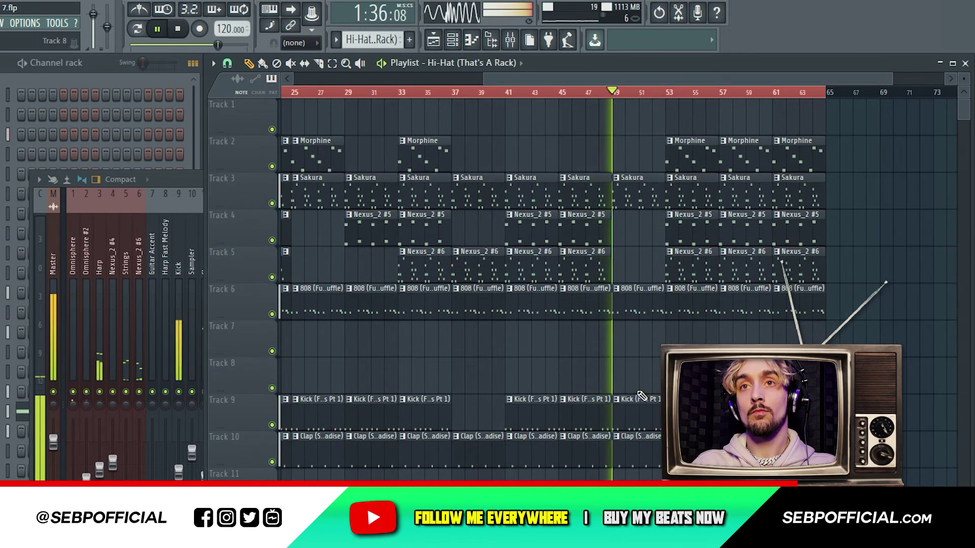
click(616, 399)
click(633, 363)
right_click(584, 415)
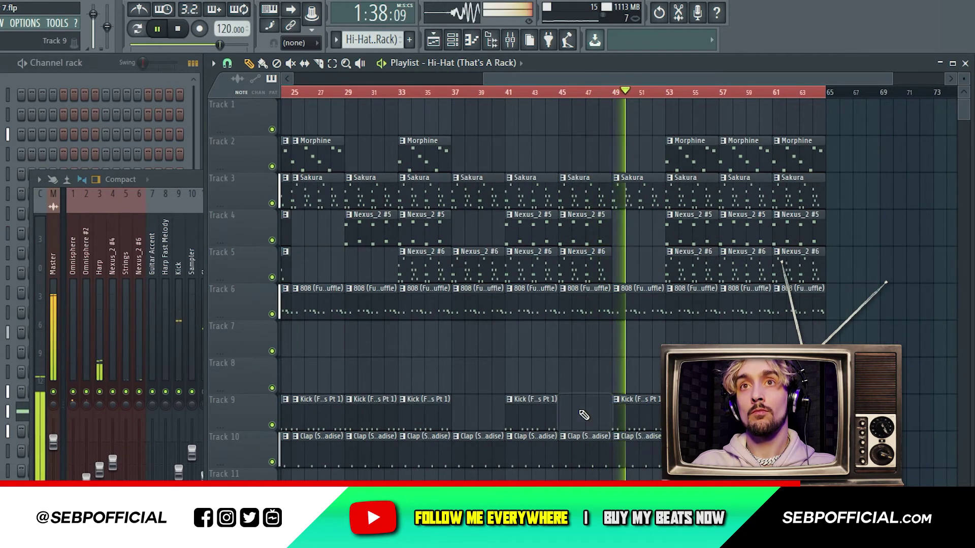
Try deleting the Track 9 kick clip from bars 41 to 44 and undo the deletion.
right_click(545, 416)
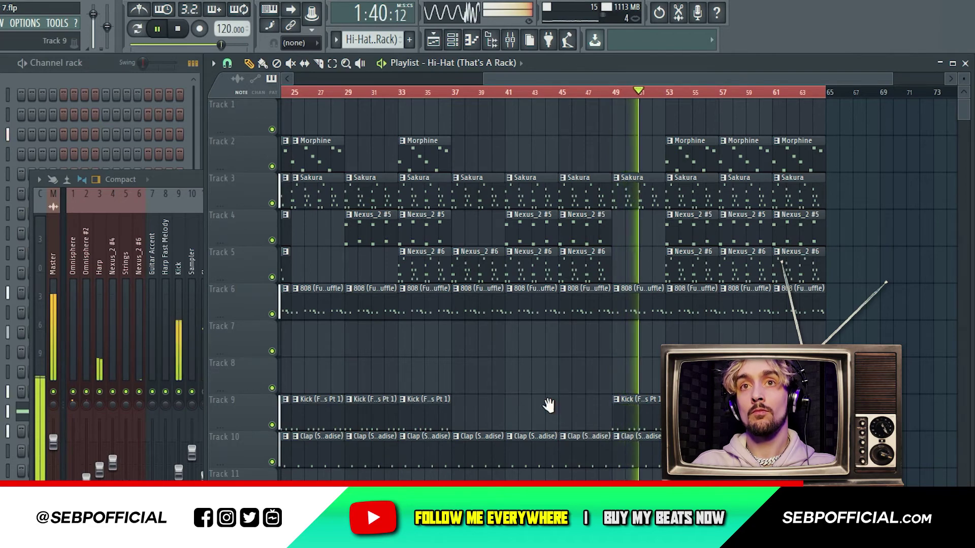
scroll(554, 401, down, 1)
key(ctrl+z)
scroll(539, 391, left, 2)
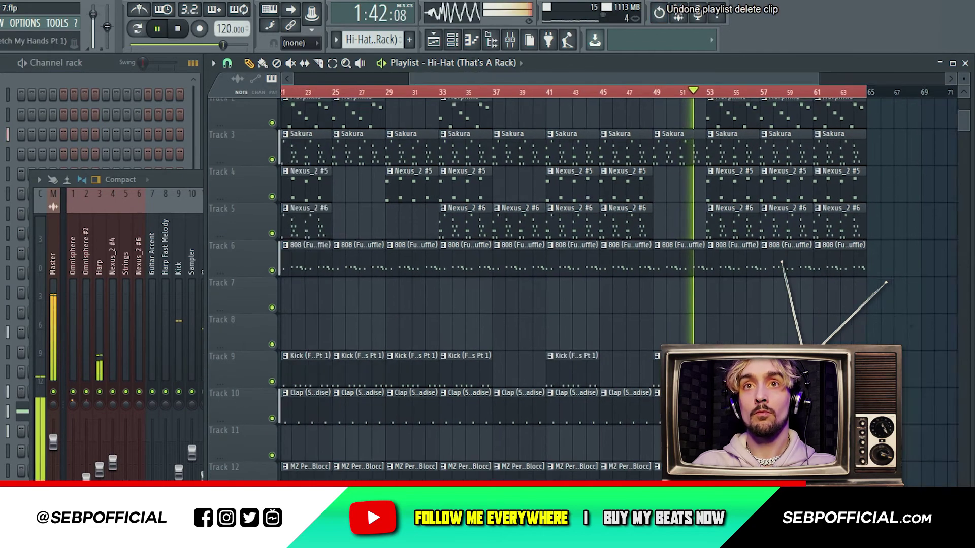
scroll(566, 371, left, 3)
Delete the Nexus_2 #6 clip on Track 5 from bars 53 to 56.
scroll(503, 373, right, 5)
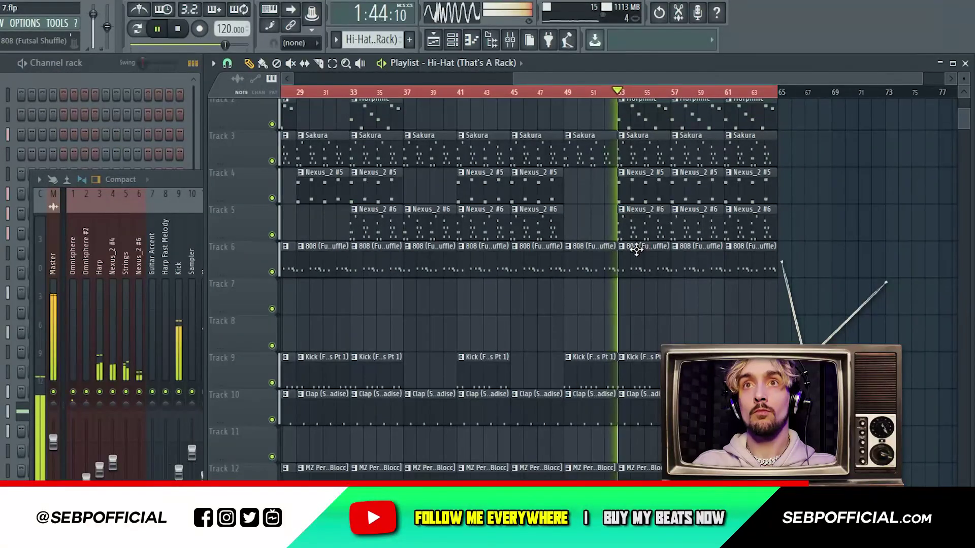
scroll(636, 249, up, 1)
right_click(644, 265)
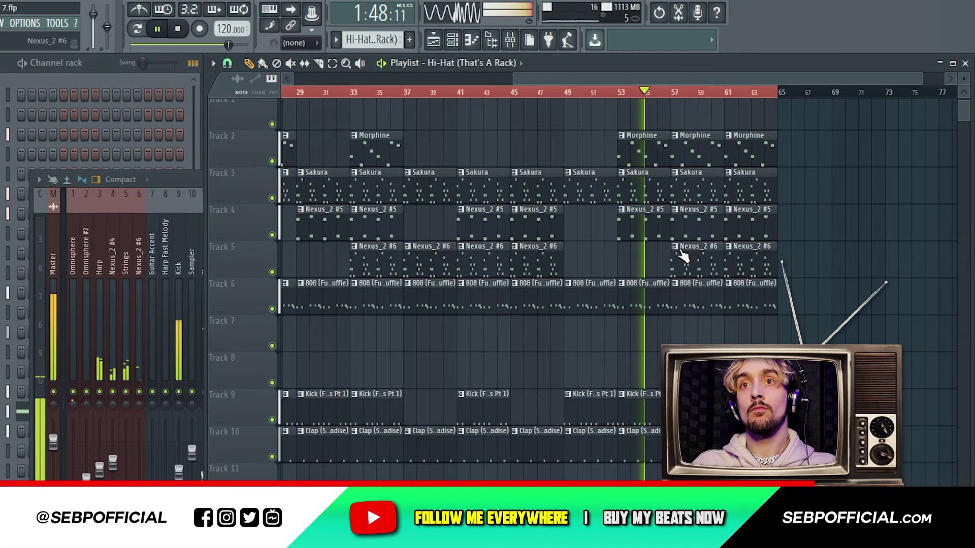
scroll(672, 284, down, 1)
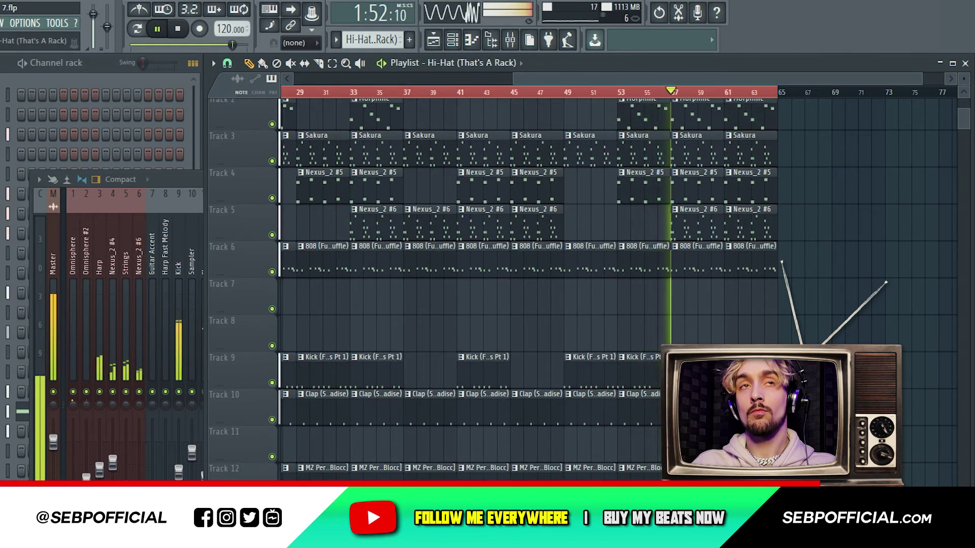
Set the playlist snap to 1/3 step and shorten the two hi-hat clips starting at bar 53 so they end before bar 57.
click(227, 63)
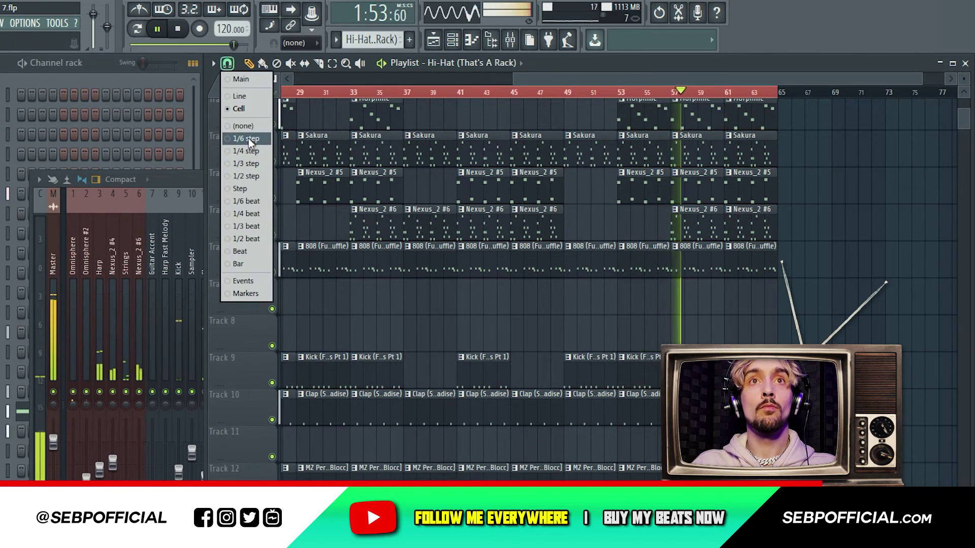
click(251, 164)
scroll(234, 127, down, 3)
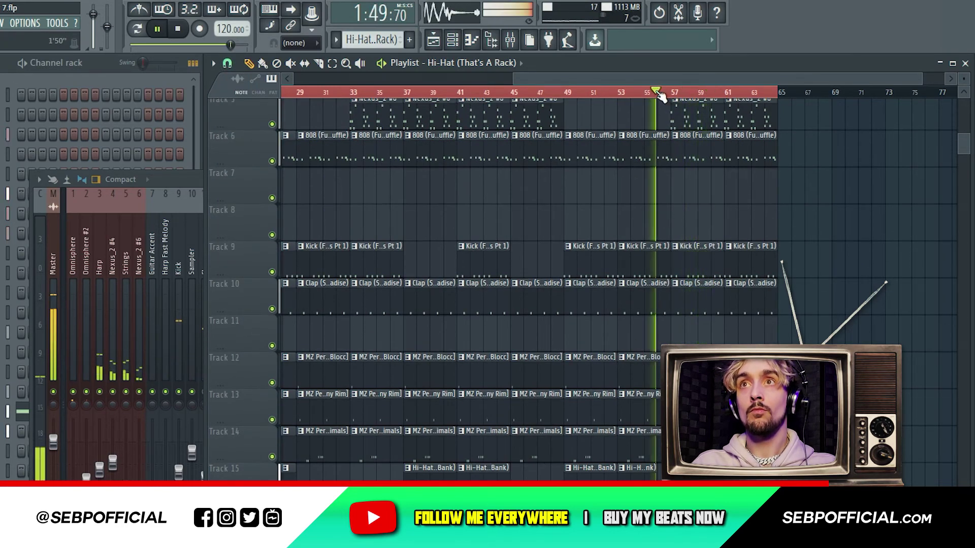
drag(920, 77, 740, 79)
drag(578, 387, 2, 355)
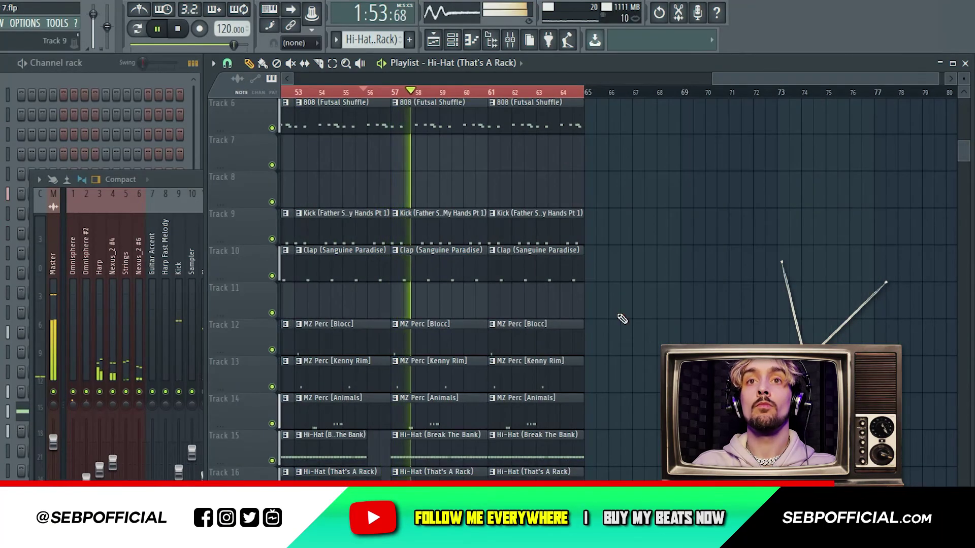
drag(544, 291, 659, 306)
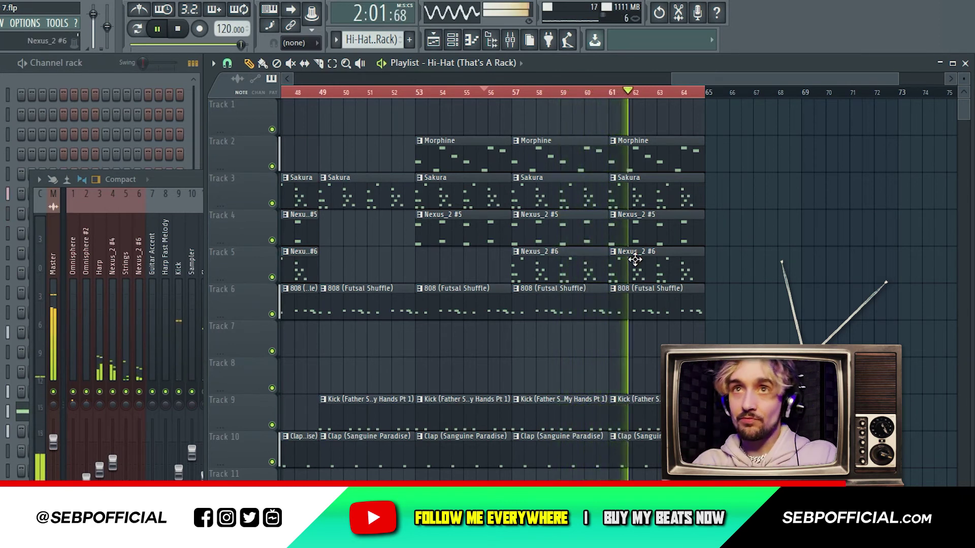
Select the whole arrangement, set the playlist snap to Cell and duplicate all clips so the copy starts at bar 65.
scroll(588, 203, up, 10)
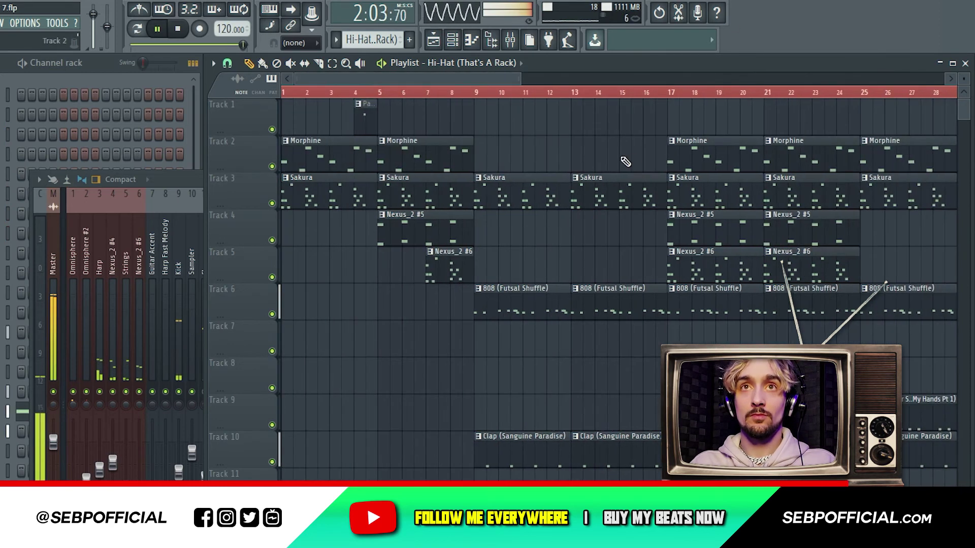
scroll(587, 202, down, 1)
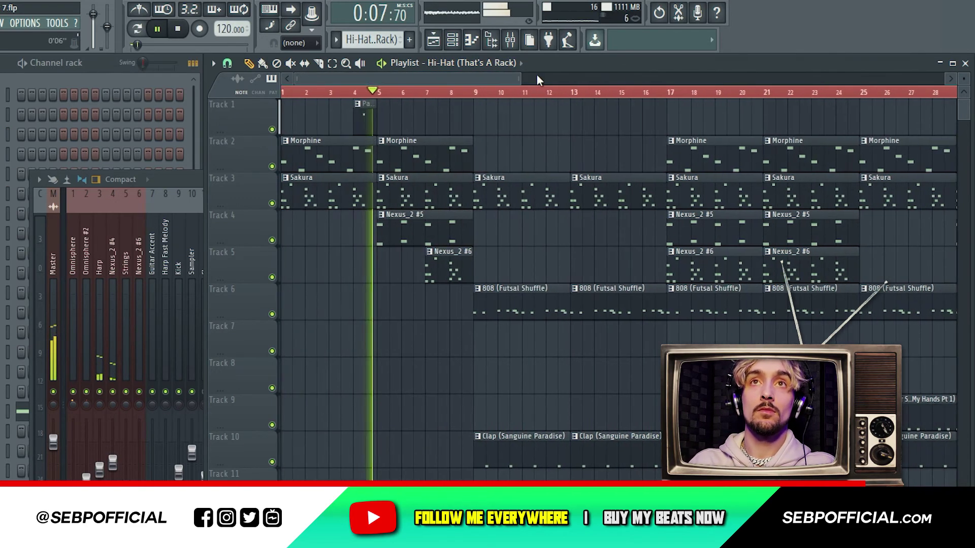
scroll(529, 85, down, 4)
key(ctrl+a)
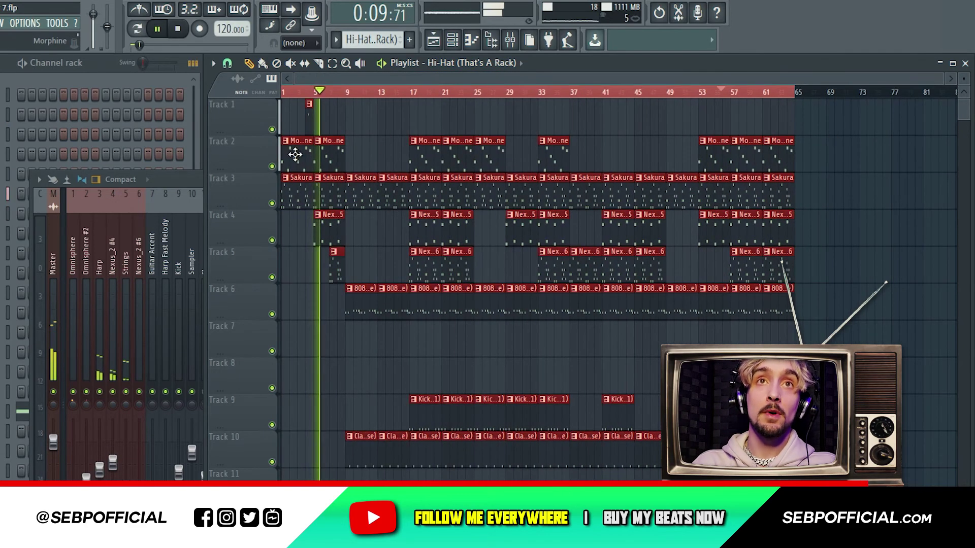
key(ctrl+b)
key(ctrl+z)
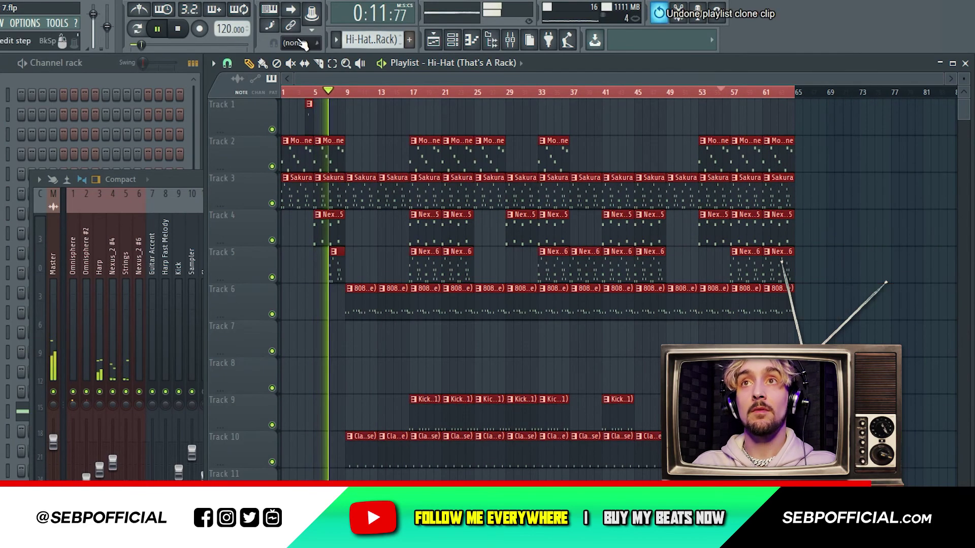
click(300, 43)
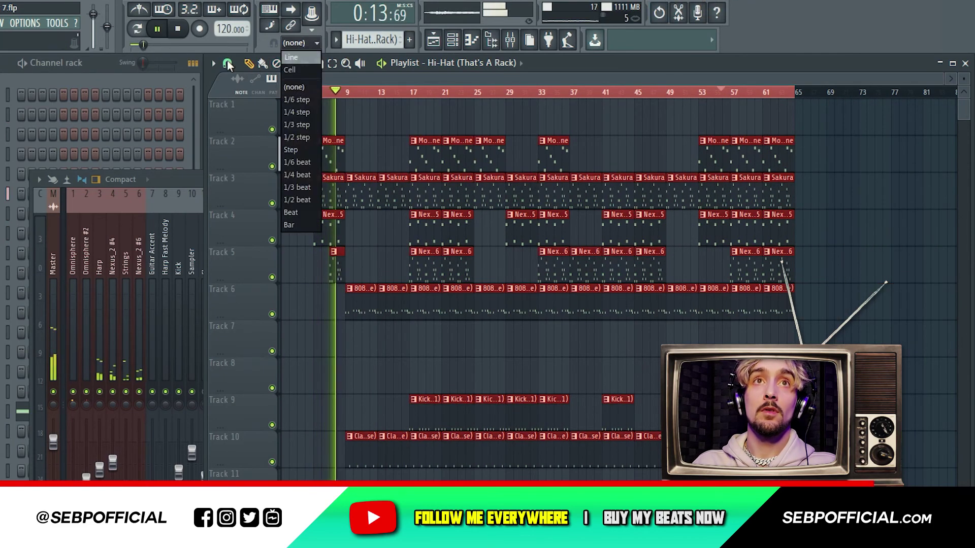
click(227, 64)
click(240, 110)
key(ctrl+b)
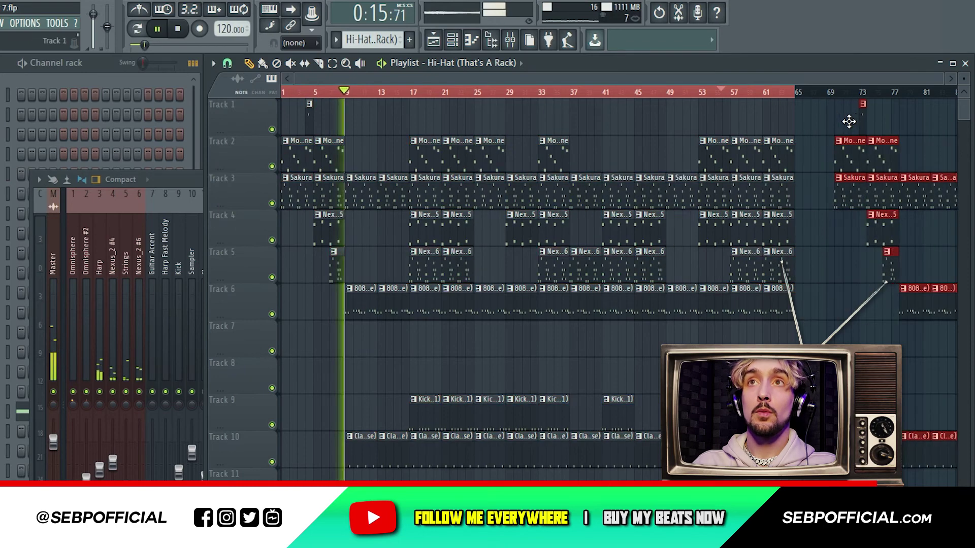
click(376, 144)
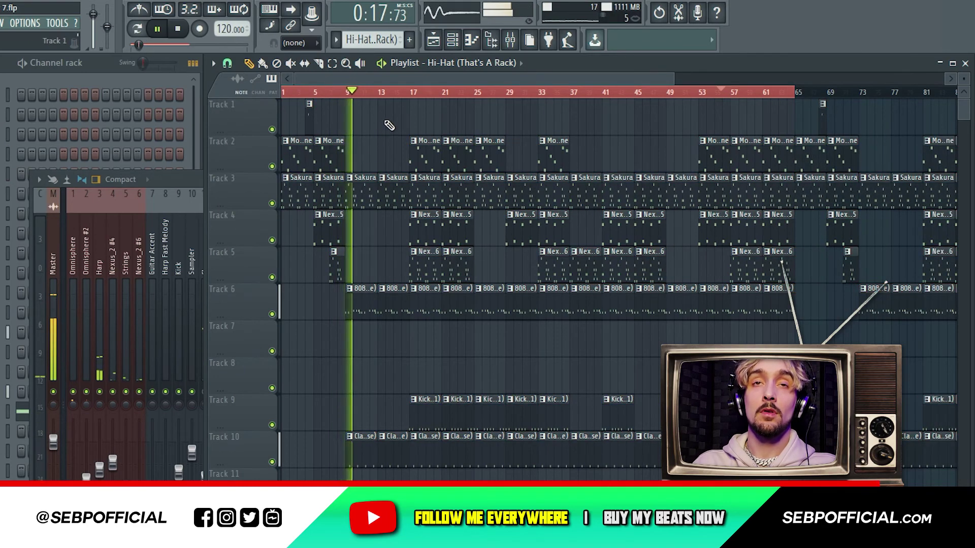
Copy the eight-bar intro clips, including the Track 1 tag, to bars 129 to 136 as an outro.
scroll(370, 137, down, 4)
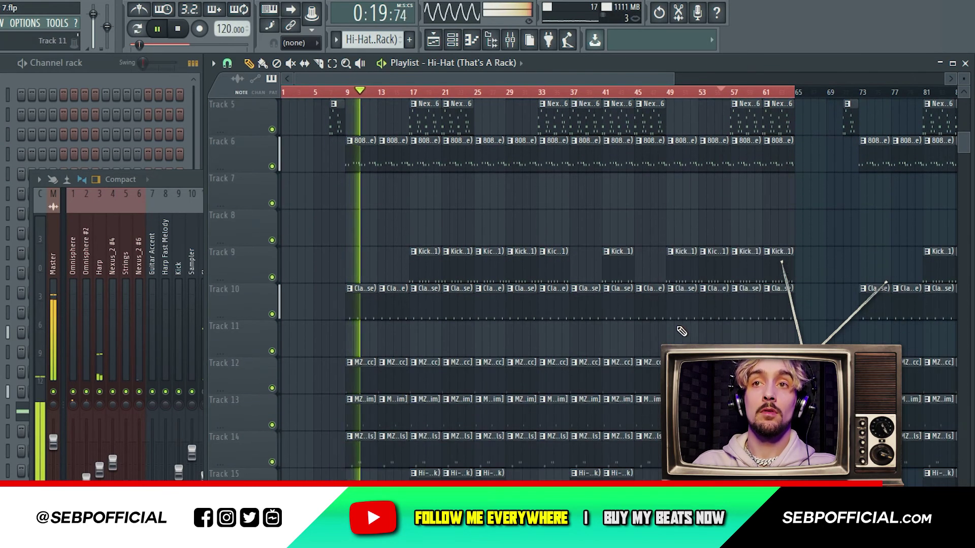
scroll(681, 331, down, 1)
scroll(474, 287, right, 8)
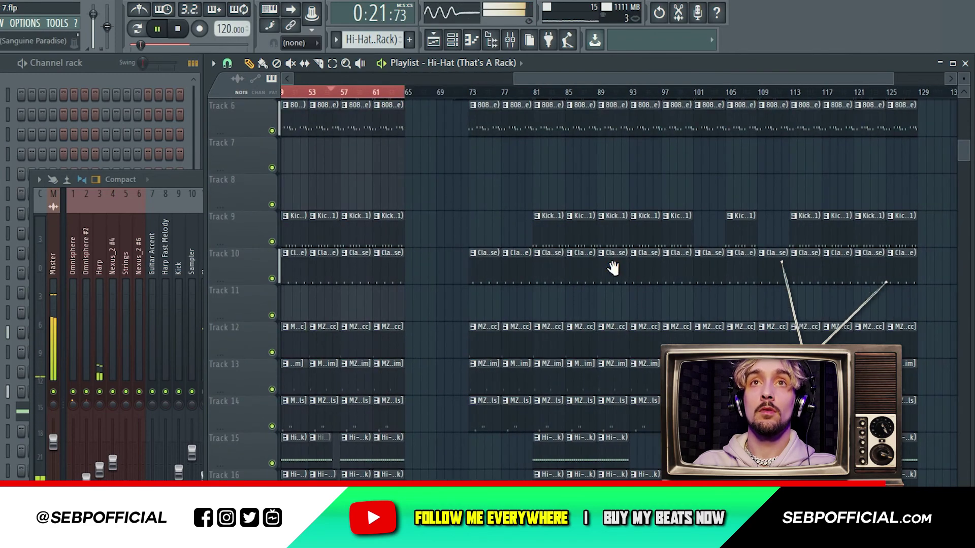
scroll(559, 300, up, 4)
scroll(505, 335, right, 1)
drag(426, 269, 378, 11)
mouse_move(370, 152)
mouse_down()
mouse_move(899, 164)
mouse_move(884, 164)
mouse_move(899, 187)
mouse_move(606, 193)
mouse_up()
Select all clips and extend the timeline selection over the full song up to bar 145.
key(ctrl+a)
scroll(894, 142, down, 4)
drag(702, 96, 714, 93)
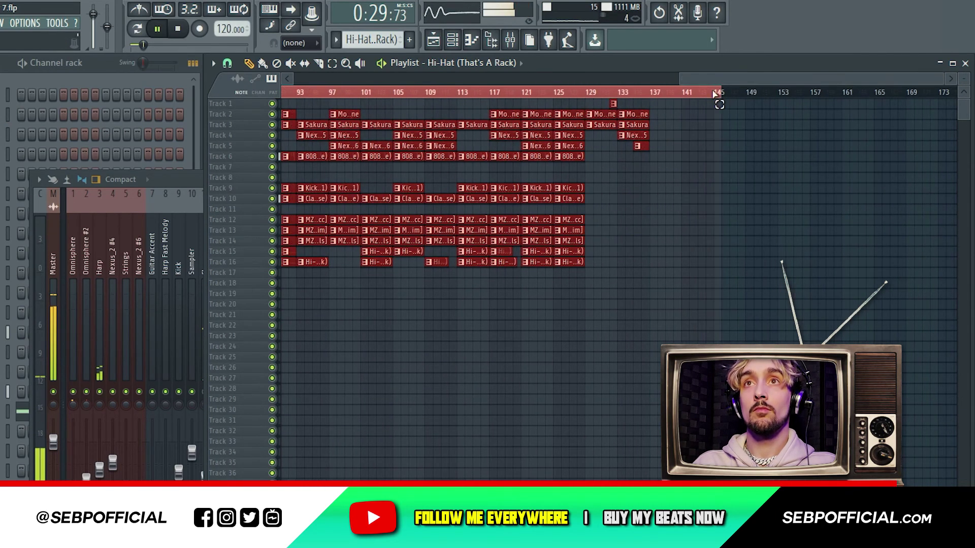
scroll(721, 366, up, 4)
scroll(721, 366, down, 2)
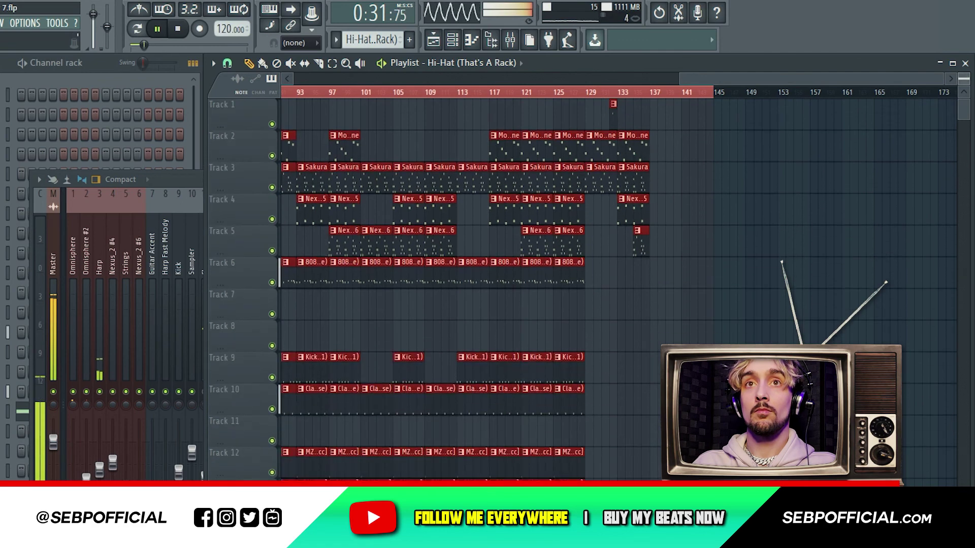
drag(508, 268, 957, 213)
scroll(753, 91, down, 6)
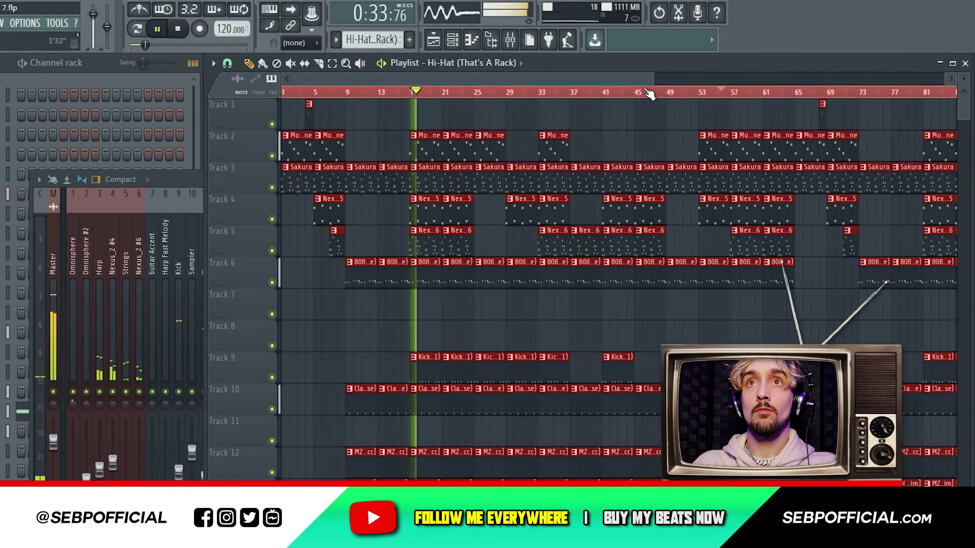
Deselect the clips and save the project.
drag(973, 113, 914, 122)
ctrl+click(940, 154)
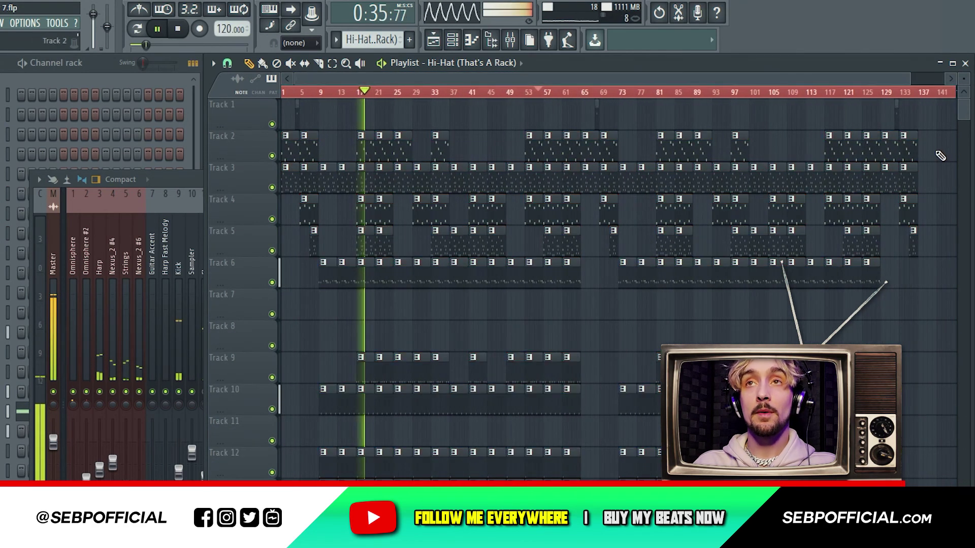
click(1, 23)
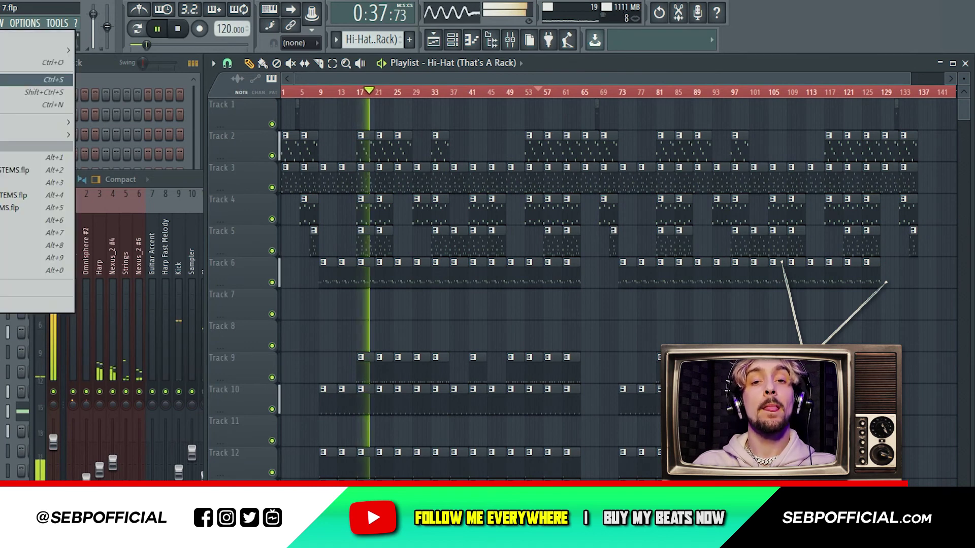
click(10, 79)
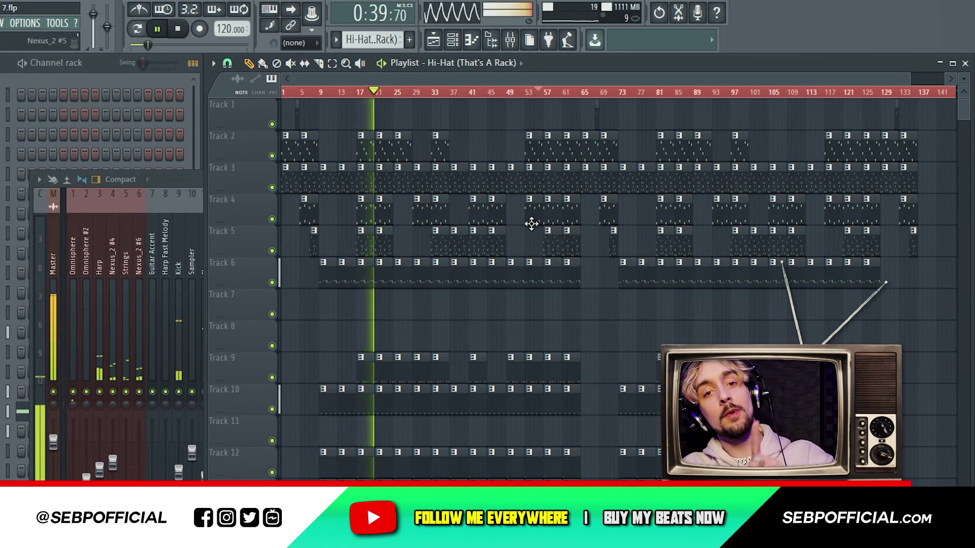